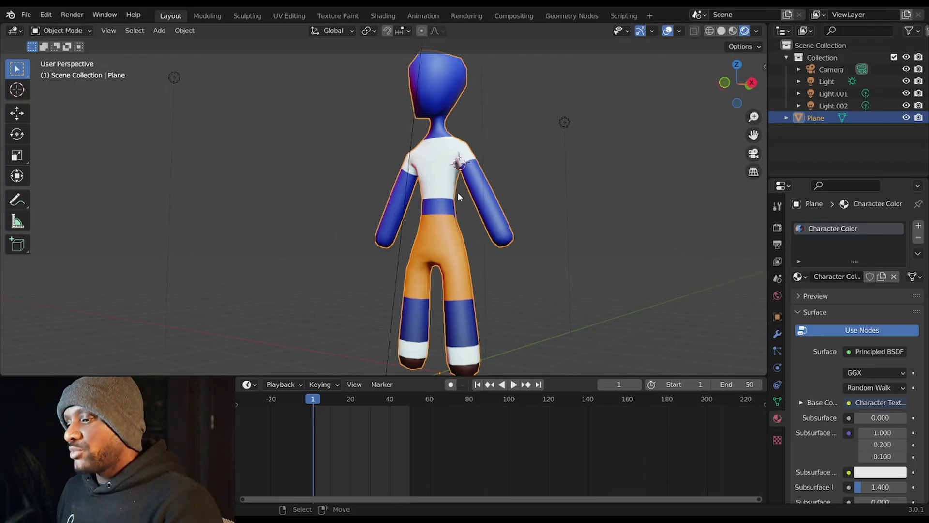
Snap the 3D cursor to the world origin at the character's feet
{"action": "middle_click_drag", "start_coordinate": [442, 187], "coordinate": [471, 217]}
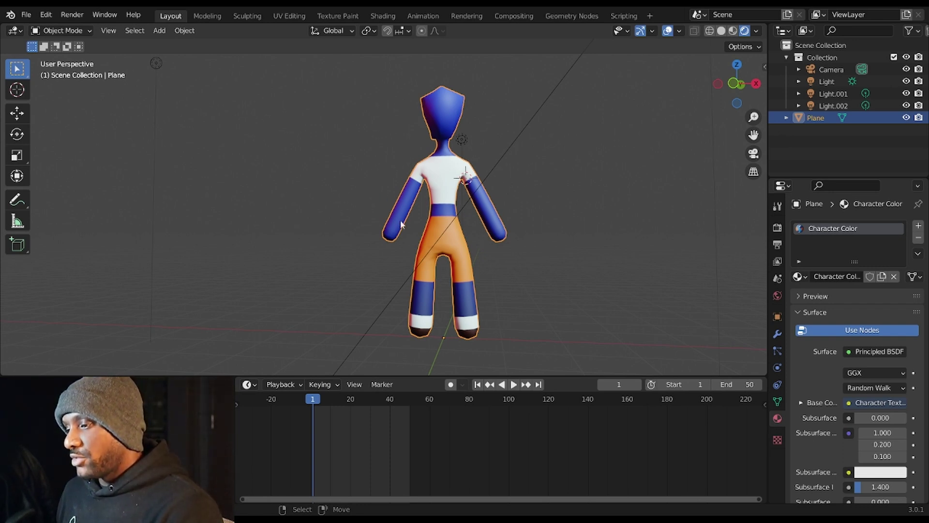
{"action": "middle_click_drag", "start_coordinate": [432, 204], "coordinate": [391, 210], "text": "shift"}
{"action": "key", "text": "shift+s"}
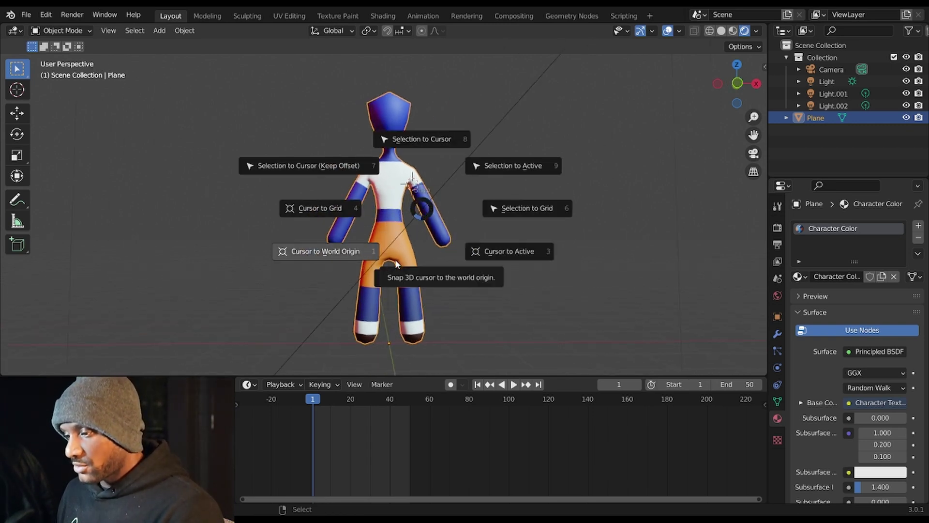
{"action": "left_click", "coordinate": [360, 258]}
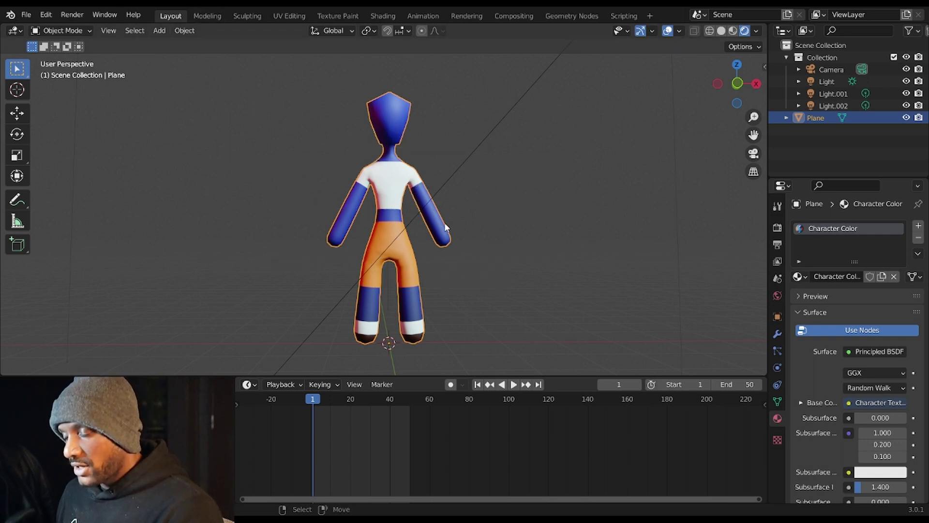
Add a single-bone armature at the 3D cursor between the character's feet
{"action": "middle_click_drag", "start_coordinate": [437, 220], "coordinate": [419, 258]}
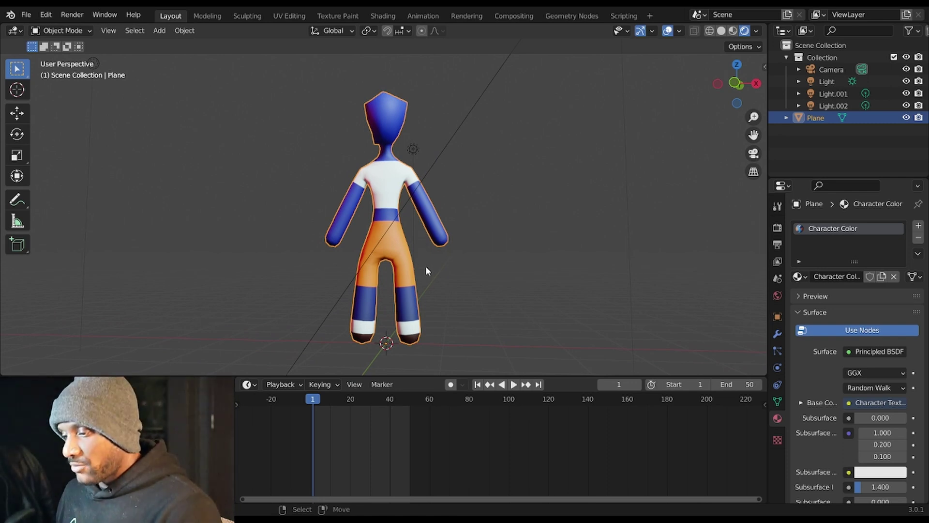
{"action": "key", "text": "shift+a"}
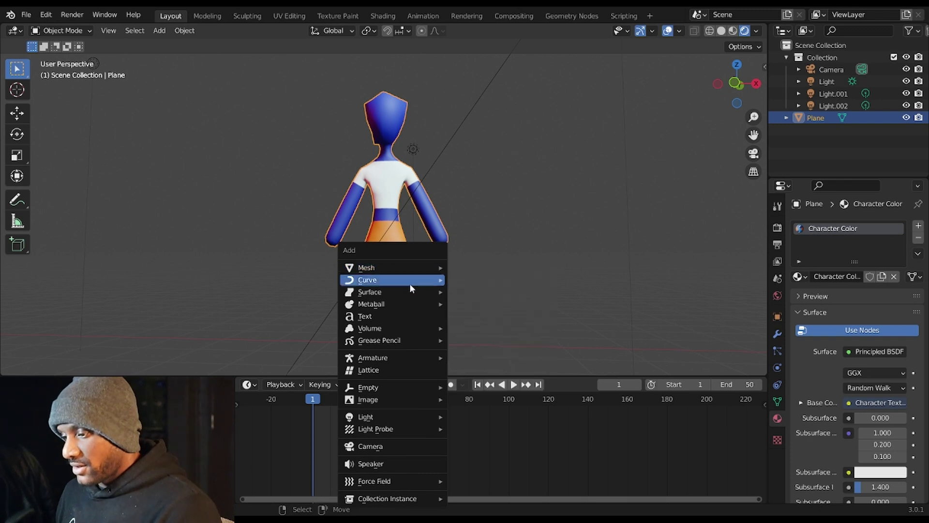
{"action": "mouse_move", "coordinate": [401, 358]}
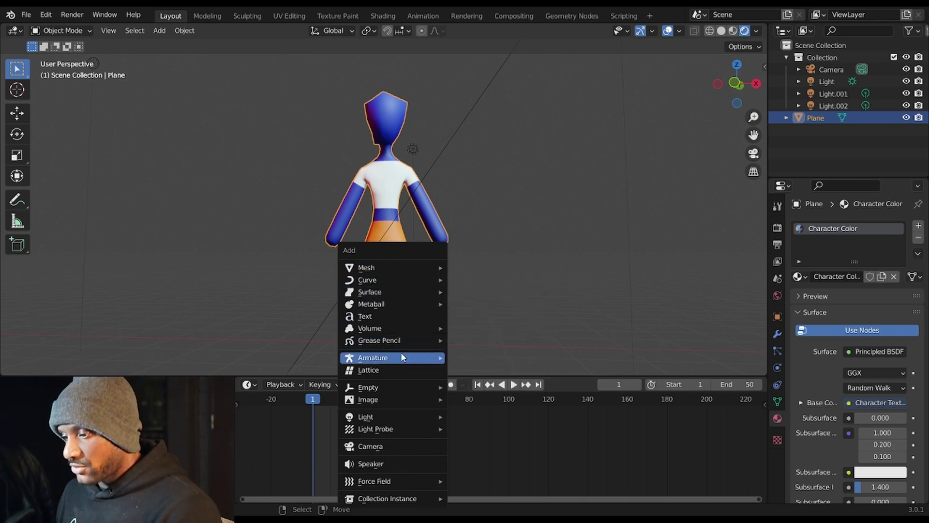
{"action": "left_click", "coordinate": [473, 358]}
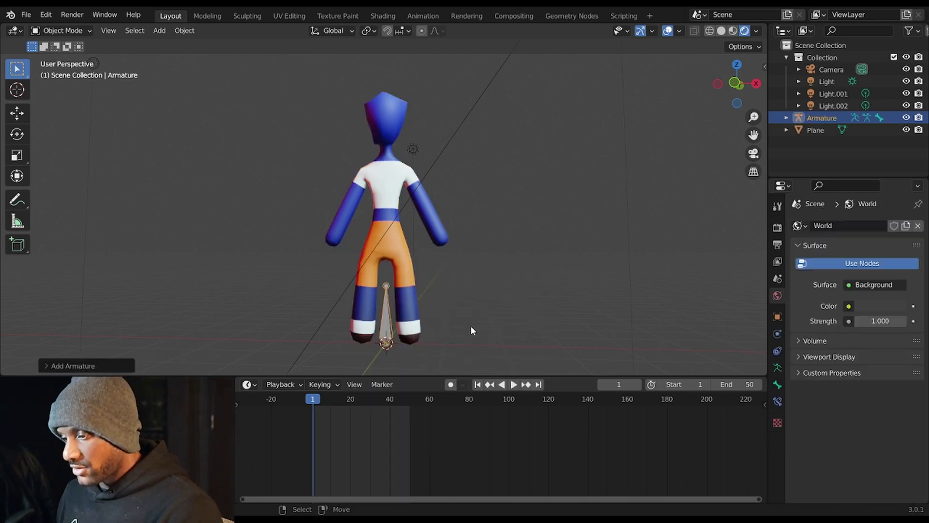
{"action": "scroll", "coordinate": [396, 296], "scroll_direction": "up", "scroll_amount": 4}
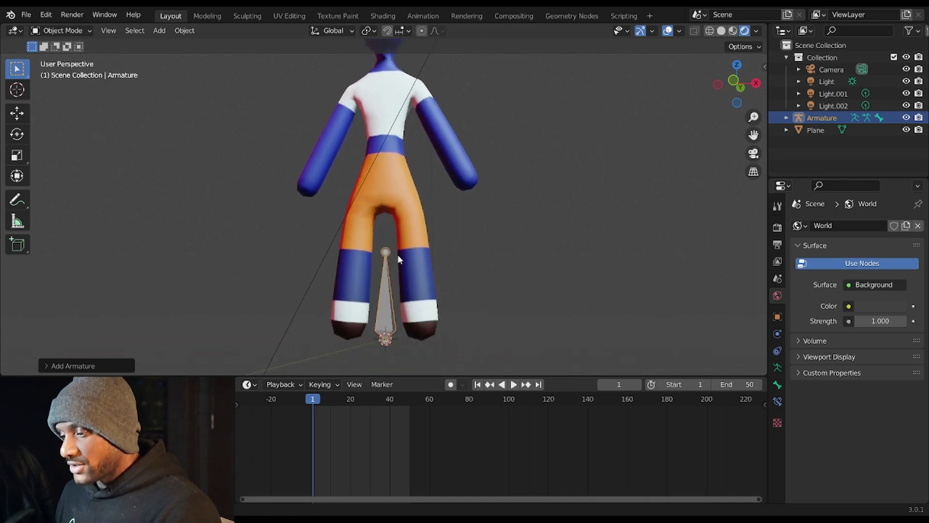
{"action": "middle_click_drag", "start_coordinate": [394, 268], "coordinate": [407, 250], "text": "shift"}
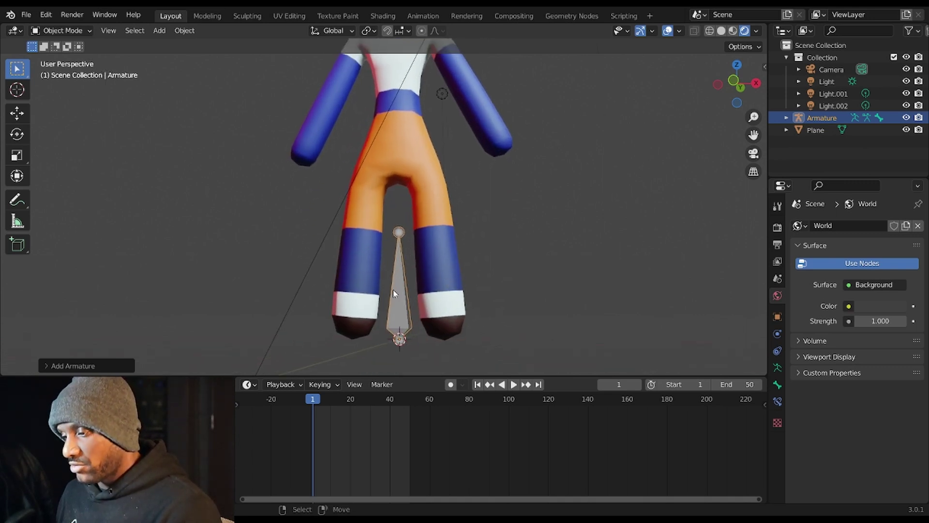
Put the armature into Edit Mode and expand the bone's Relations settings
{"action": "key", "text": "Tab"}
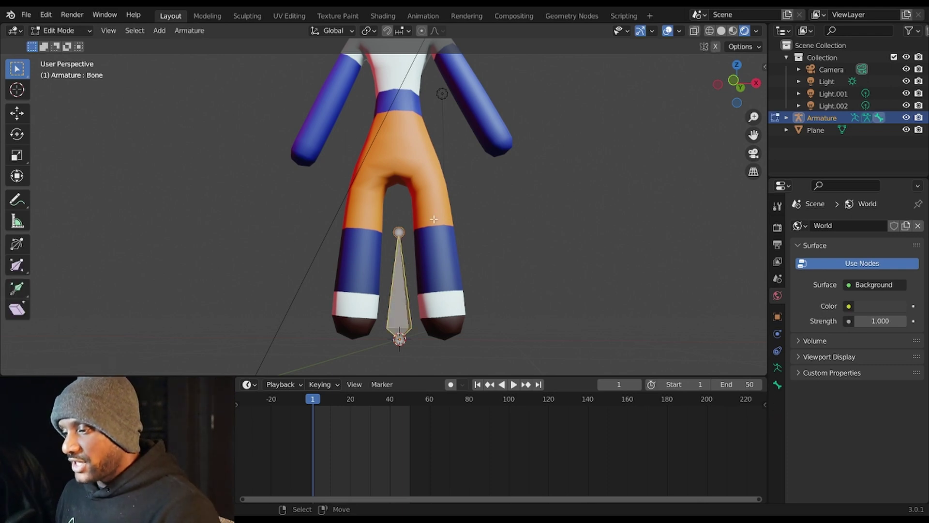
{"action": "left_click", "coordinate": [777, 385]}
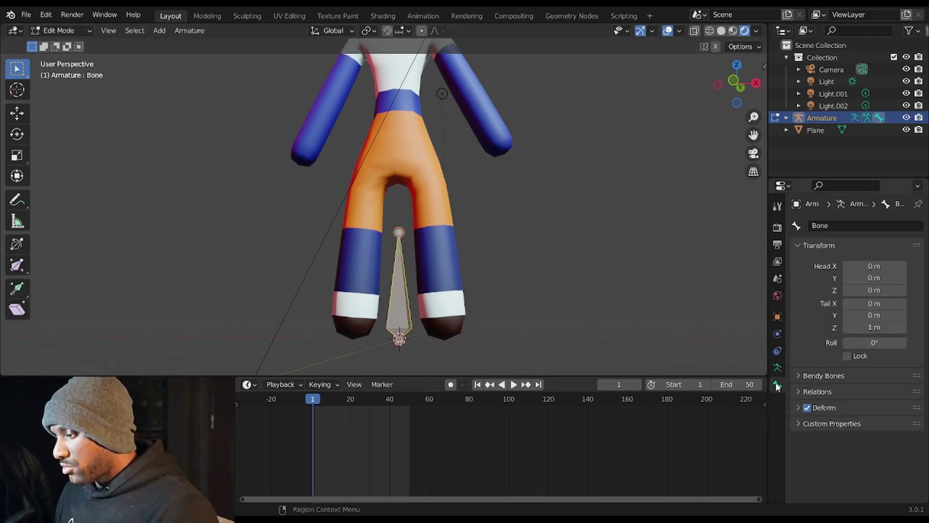
{"action": "left_click", "coordinate": [803, 391]}
{"action": "scroll", "coordinate": [797, 397], "scroll_direction": "down", "scroll_amount": 5}
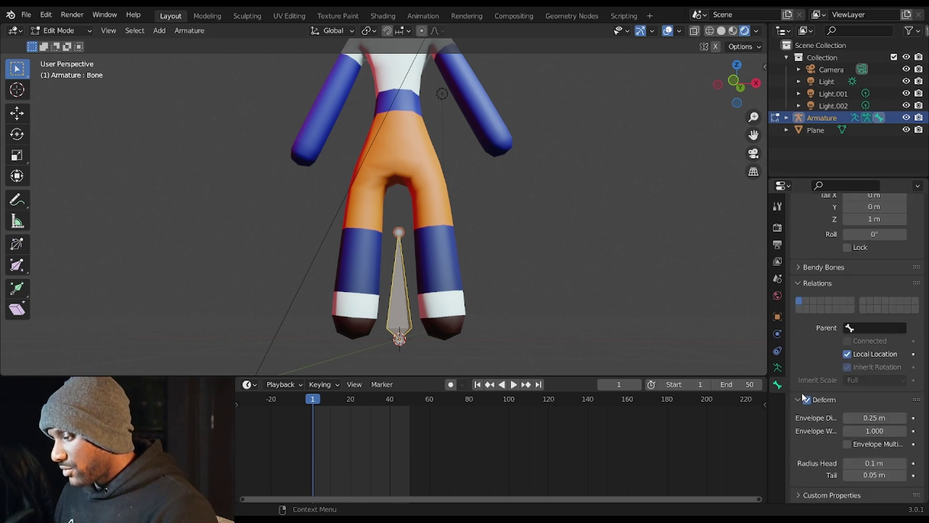
{"action": "scroll", "coordinate": [797, 400], "scroll_direction": "up", "scroll_amount": 2}
Expand the Motion Paths Display and Viewport Display settings in the armature's object data properties
{"action": "left_click", "coordinate": [777, 369]}
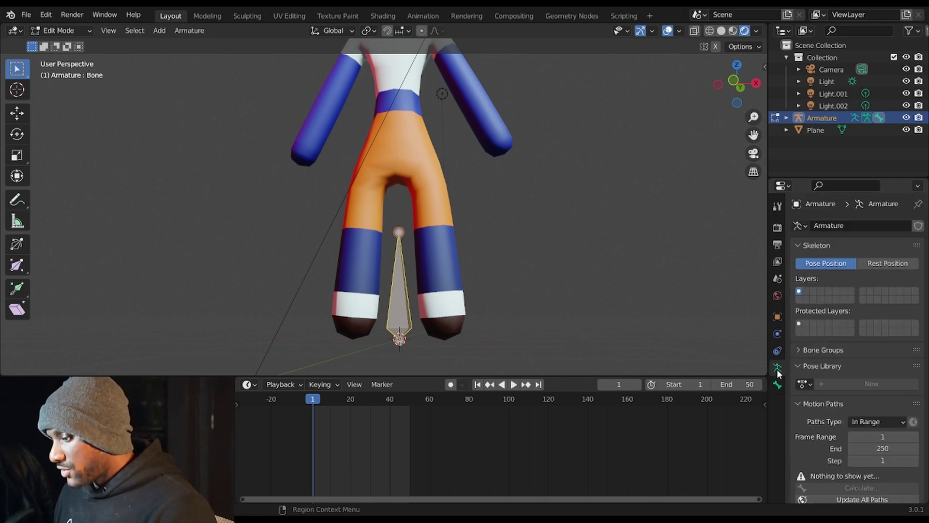
{"action": "scroll", "coordinate": [825, 367], "scroll_direction": "down", "scroll_amount": 3}
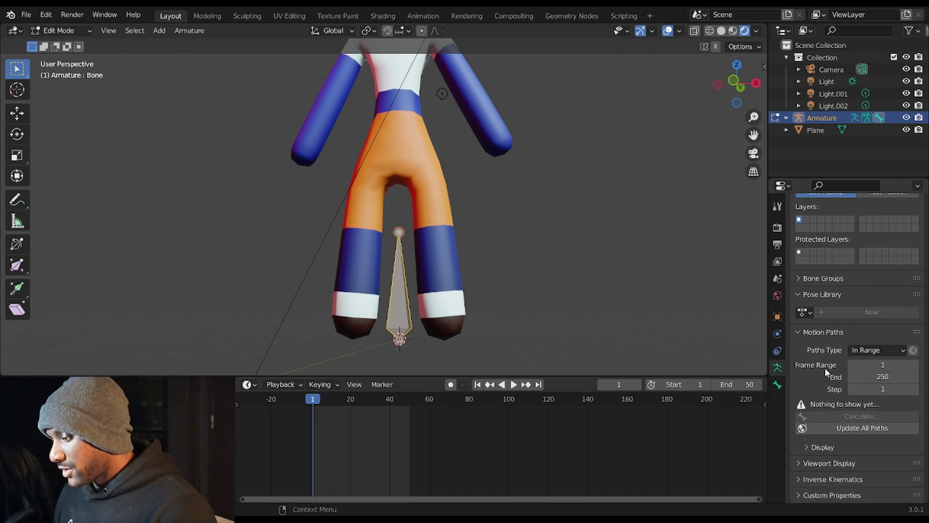
{"action": "left_click", "coordinate": [822, 447]}
{"action": "scroll", "coordinate": [823, 448], "scroll_direction": "down", "scroll_amount": 3}
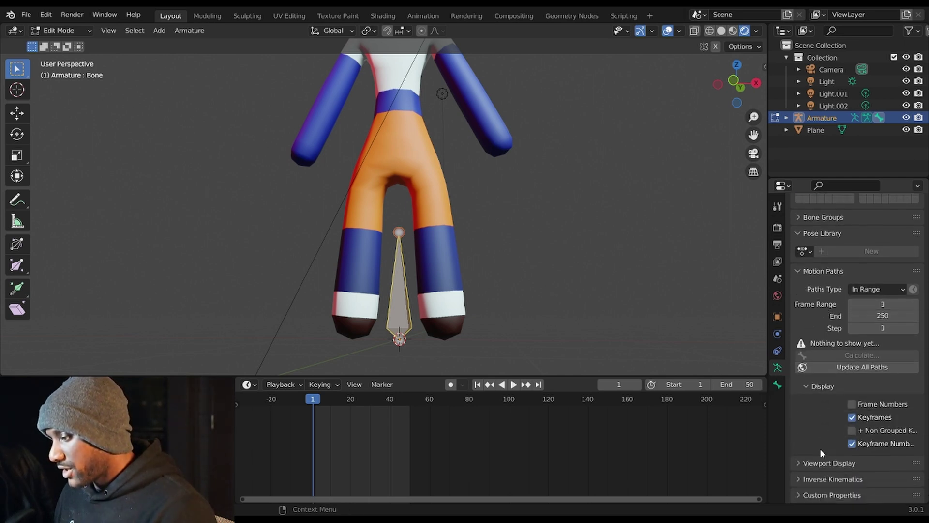
{"action": "left_click", "coordinate": [821, 459]}
{"action": "scroll", "coordinate": [818, 436], "scroll_direction": "down", "scroll_amount": 4}
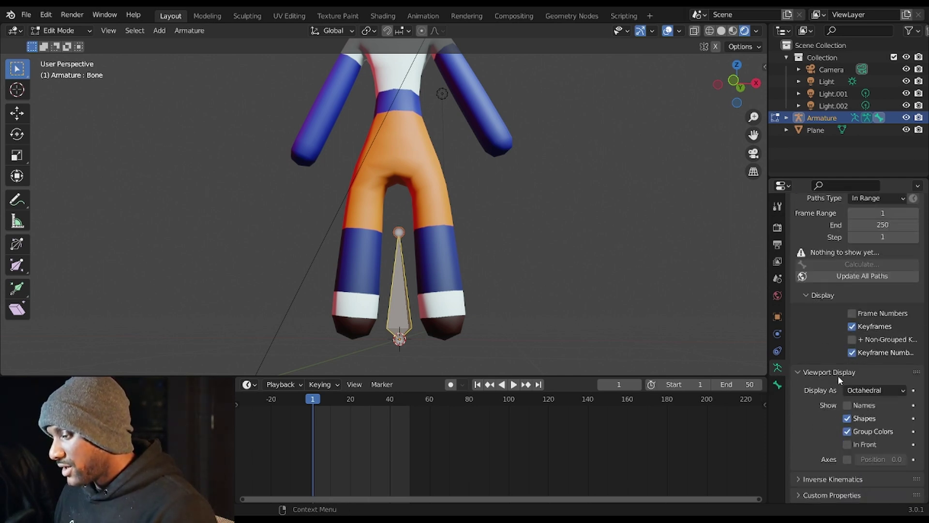
Try the Stick, B-Bone, Envelope and Wire display types on the armature and set it back to Octahedral
{"action": "left_click", "coordinate": [870, 390]}
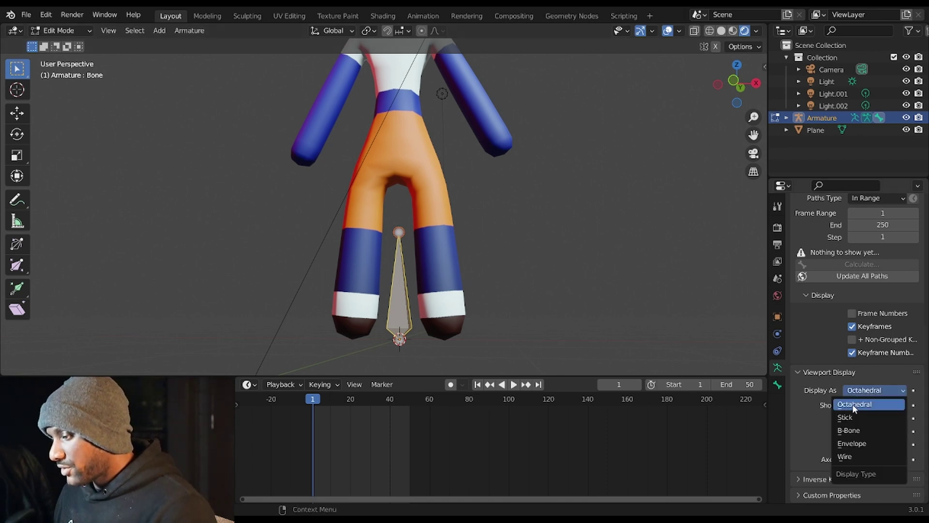
{"action": "left_click", "coordinate": [845, 417]}
{"action": "left_click", "coordinate": [866, 393]}
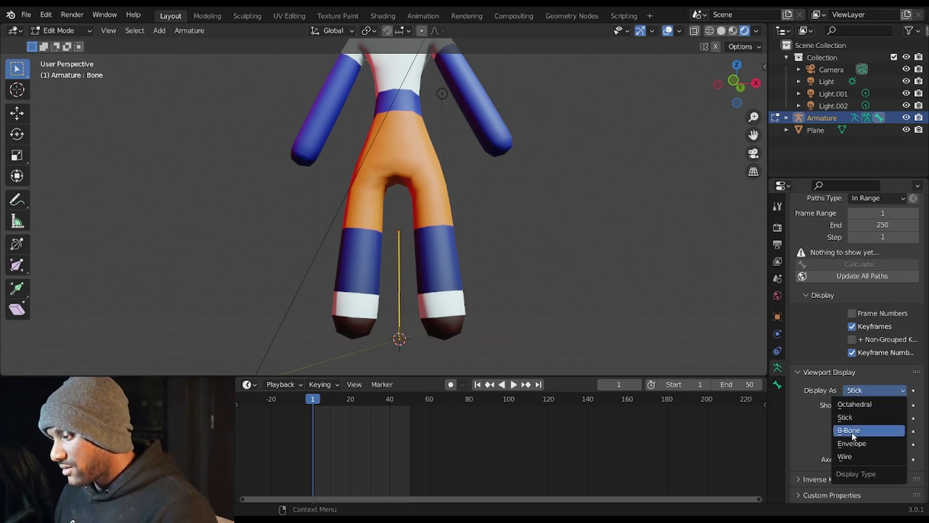
{"action": "left_click", "coordinate": [853, 430]}
{"action": "left_click", "coordinate": [860, 394]}
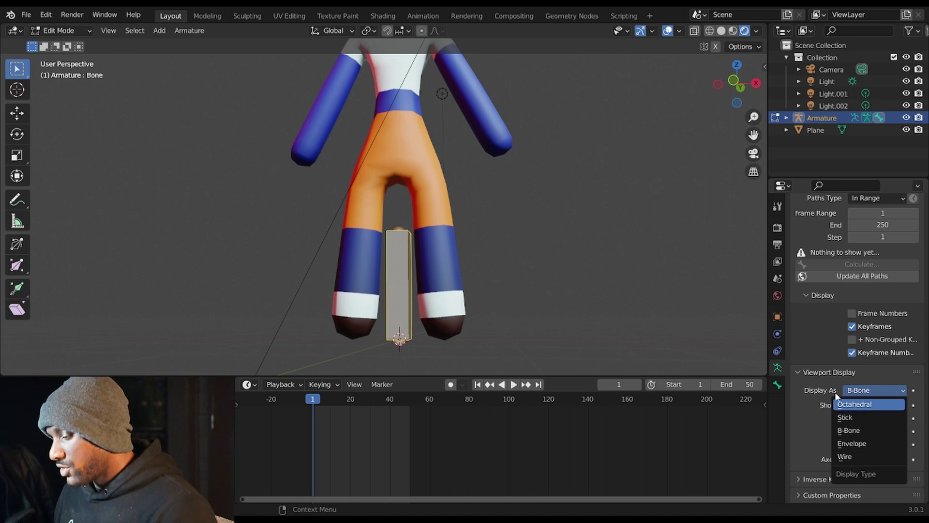
{"action": "left_click", "coordinate": [852, 445]}
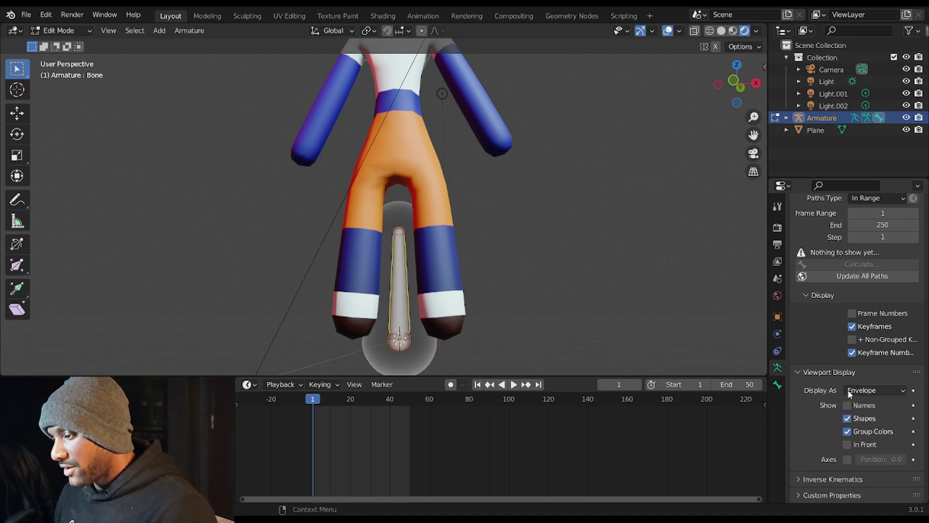
{"action": "left_click", "coordinate": [850, 393]}
{"action": "left_click", "coordinate": [844, 457]}
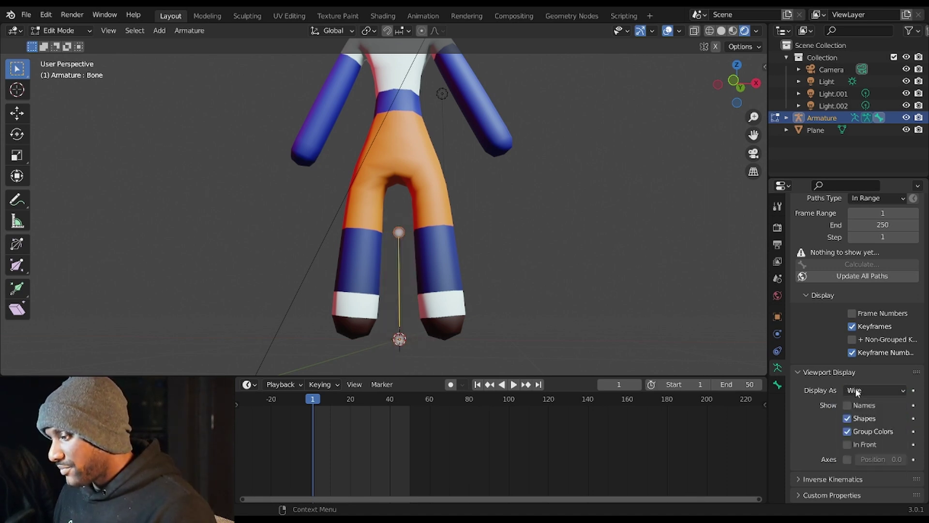
{"action": "left_click", "coordinate": [856, 393]}
{"action": "left_click", "coordinate": [858, 406]}
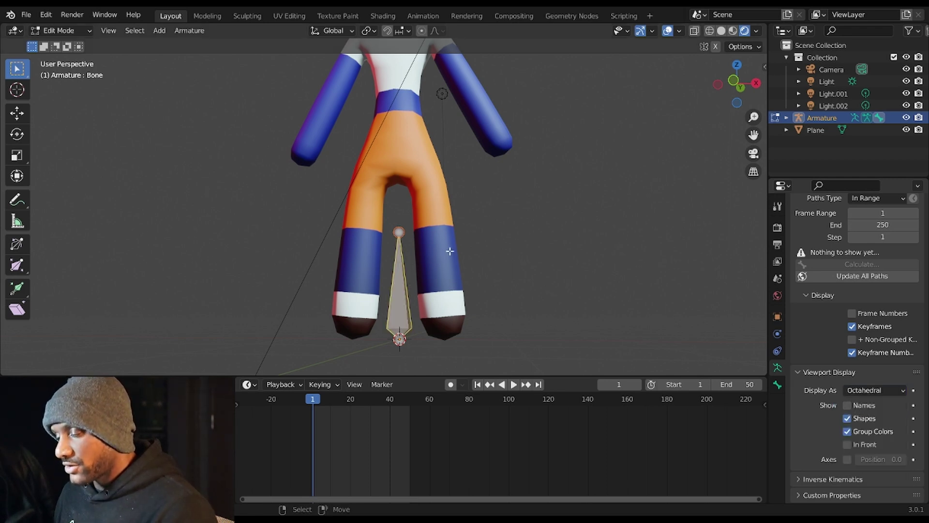
{"action": "key", "text": "KP_1"}
{"action": "scroll", "coordinate": [402, 264], "scroll_direction": "down", "scroll_amount": 3}
{"action": "middle_click_drag", "start_coordinate": [387, 257], "coordinate": [421, 273], "text": "shift"}
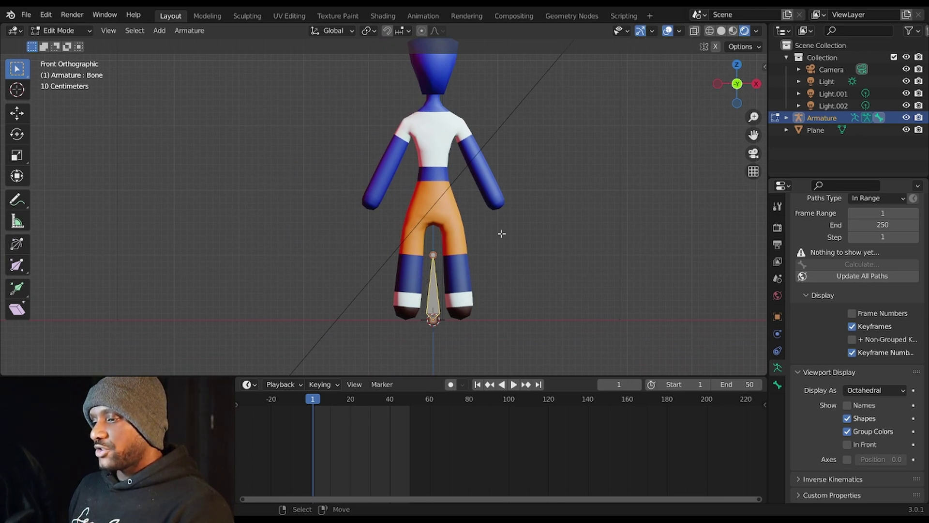
{"action": "middle_click_drag", "start_coordinate": [468, 236], "coordinate": [440, 255], "text": "shift"}
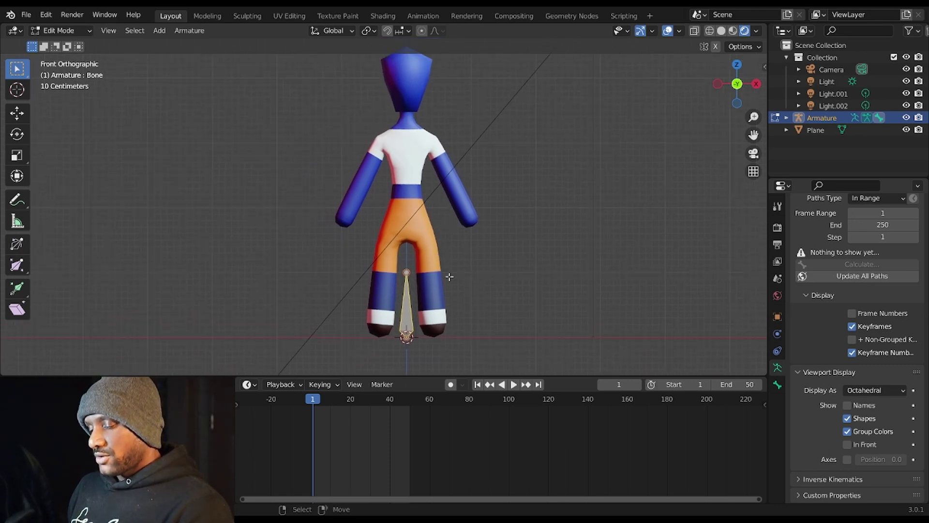
{"action": "scroll", "coordinate": [431, 310], "scroll_direction": "up", "scroll_amount": 1}
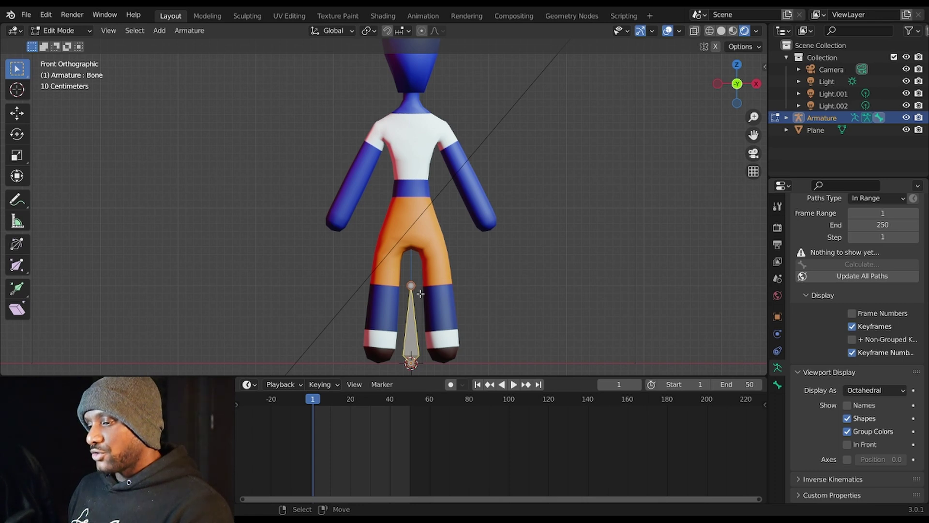
Try rotating the bone in Pose Mode, cancel the rotation and return the armature to Edit Mode
{"action": "key", "text": "Tab"}
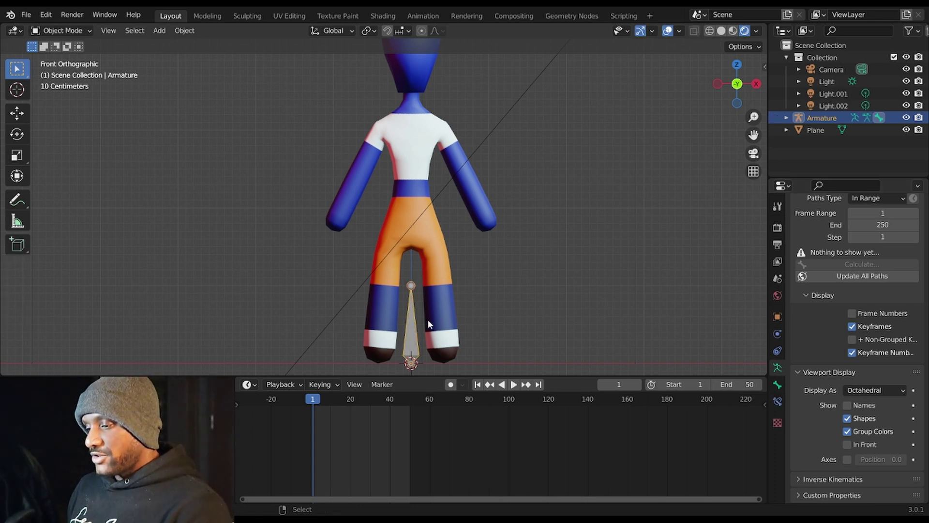
{"action": "middle_click_drag", "start_coordinate": [427, 316], "coordinate": [460, 297]}
{"action": "middle_click_drag", "start_coordinate": [400, 308], "coordinate": [426, 310]}
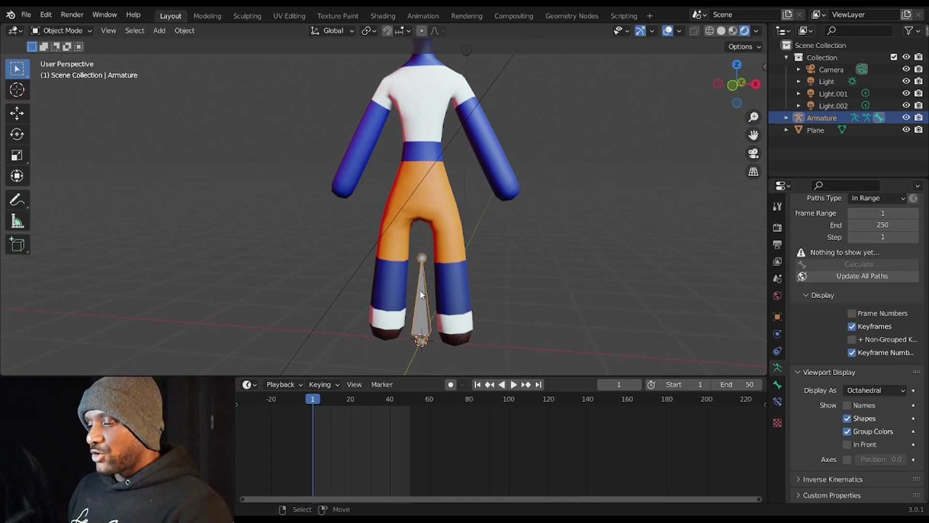
{"action": "key", "text": "ctrl+Tab"}
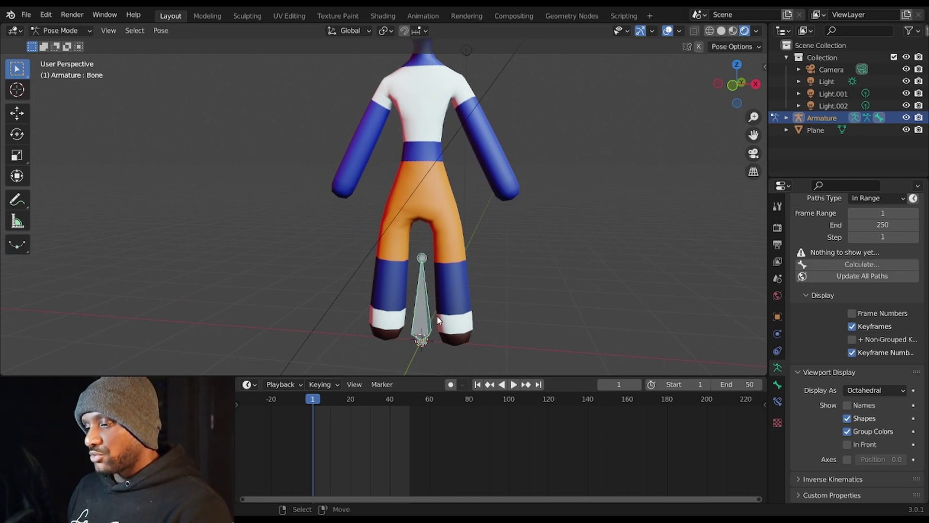
{"action": "middle_click_drag", "start_coordinate": [439, 320], "coordinate": [467, 266]}
{"action": "key", "text": "r"}
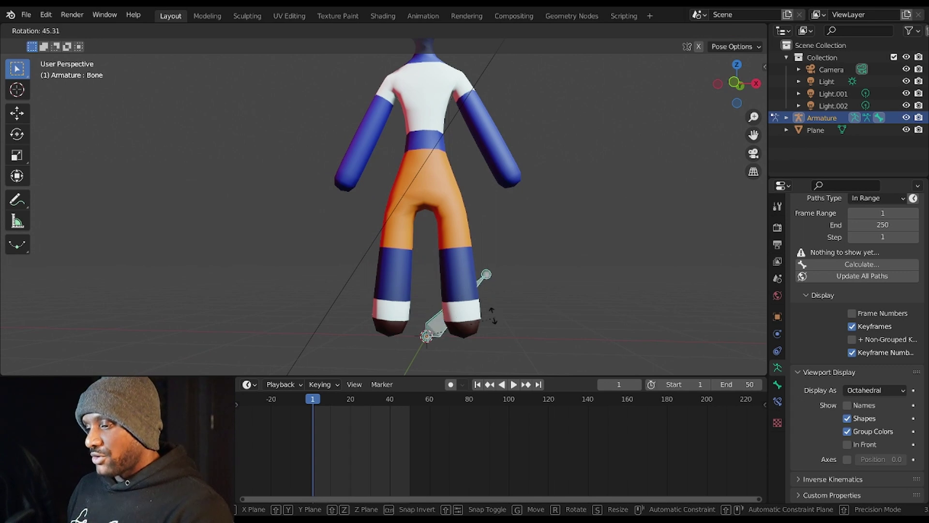
{"action": "right_click", "coordinate": [472, 300]}
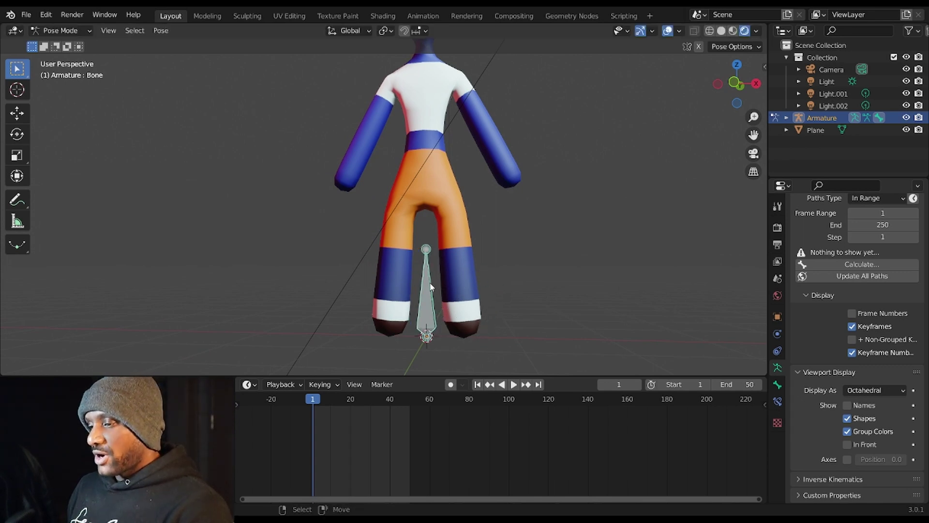
{"action": "key", "text": "ctrl+Tab"}
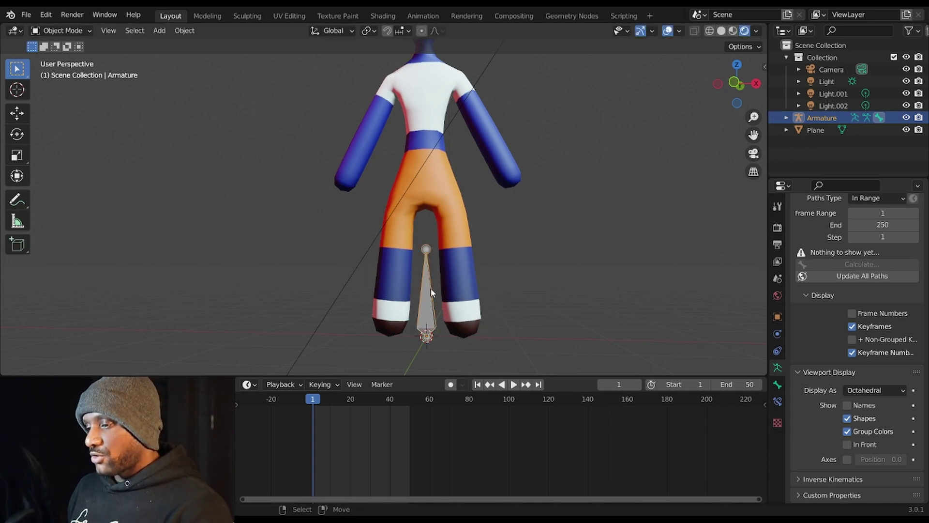
{"action": "key", "text": "Tab"}
{"action": "key", "text": "Tab"}
{"action": "key", "text": "Tab"}
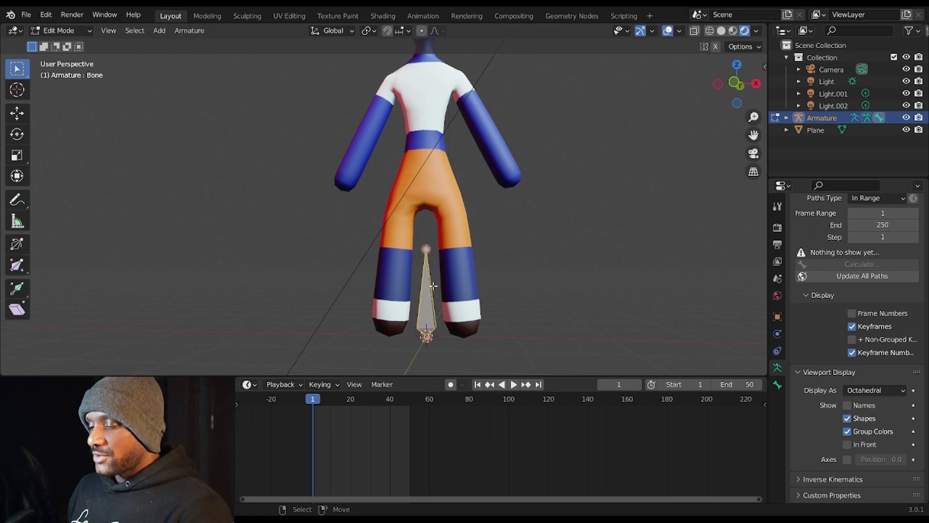
View the armature from the front and enable its In Front viewport display option
{"action": "key", "text": "KP_1"}
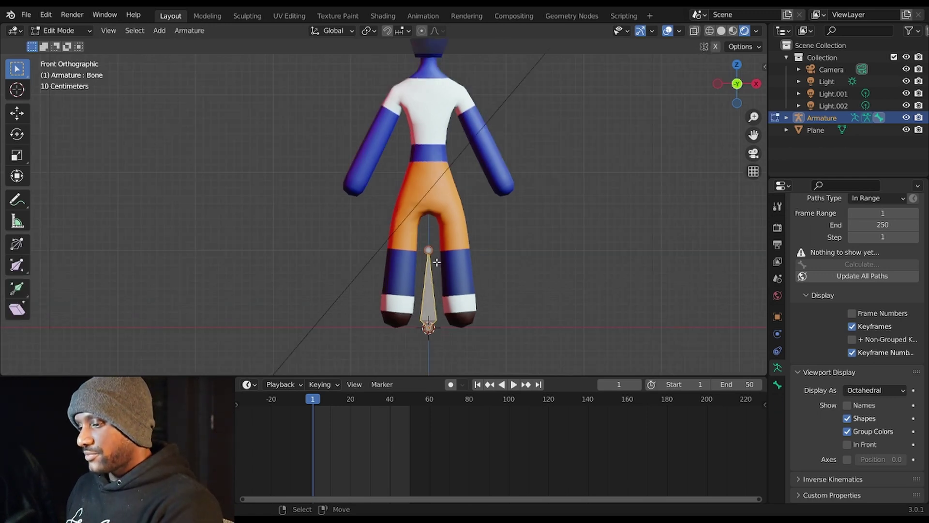
{"action": "scroll", "coordinate": [430, 289], "scroll_direction": "up", "scroll_amount": 1}
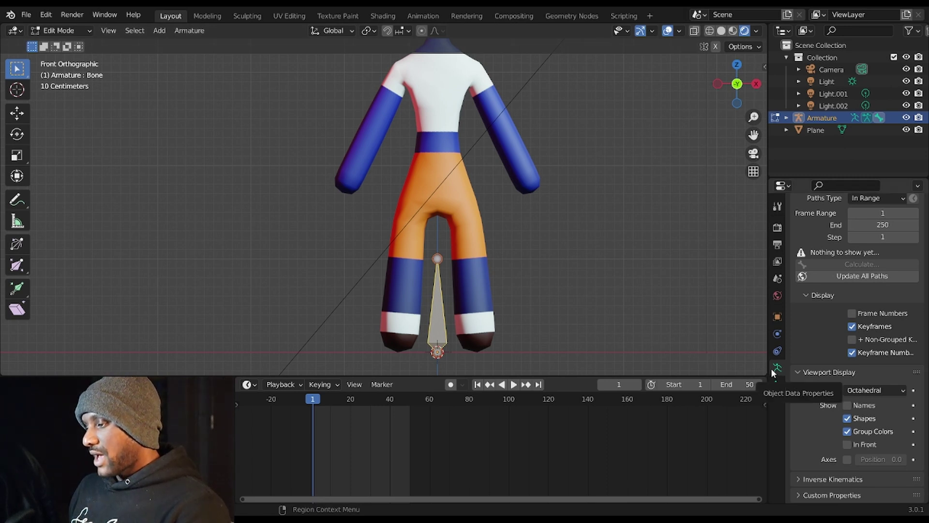
{"action": "left_click", "coordinate": [847, 443]}
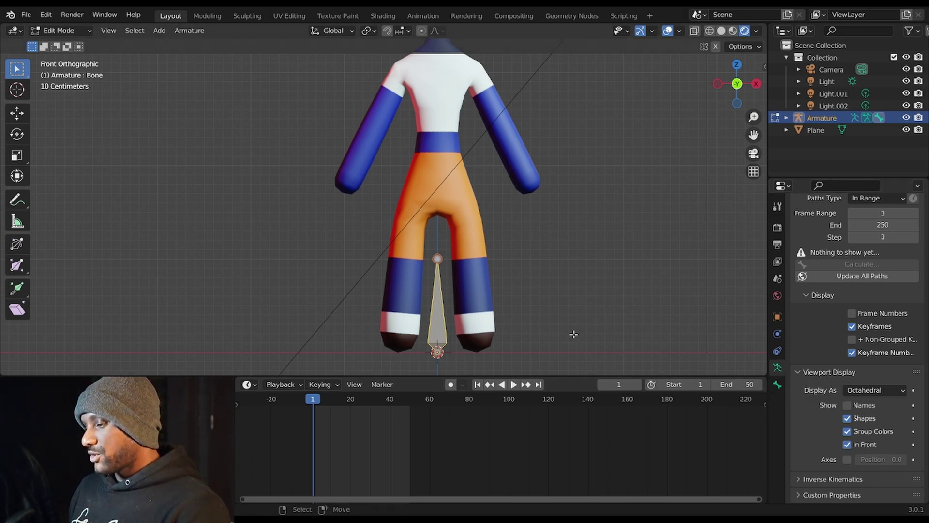
Adjust the bone's position along X and along Y to line it up with the character's legs and torso in depth
{"action": "key", "text": "g"}
{"action": "key", "text": "x"}
{"action": "left_click", "coordinate": [462, 311]}
{"action": "middle_click_drag", "start_coordinate": [519, 270], "coordinate": [401, 276]}
{"action": "key", "text": "g"}
{"action": "key", "text": "y"}
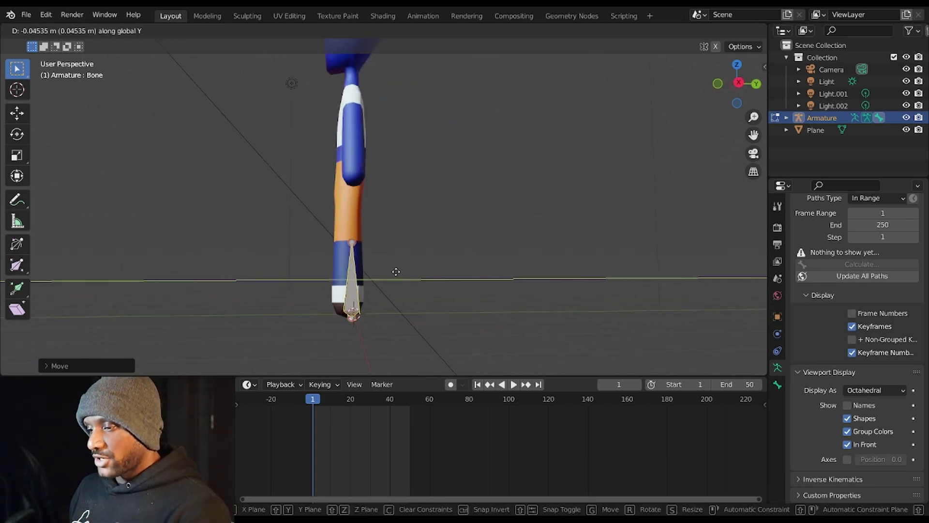
{"action": "left_click", "coordinate": [397, 272]}
From the front view, raise the whole bone about 1.6 m along Z so its base sits at the crotch
{"action": "key", "text": "KP_1"}
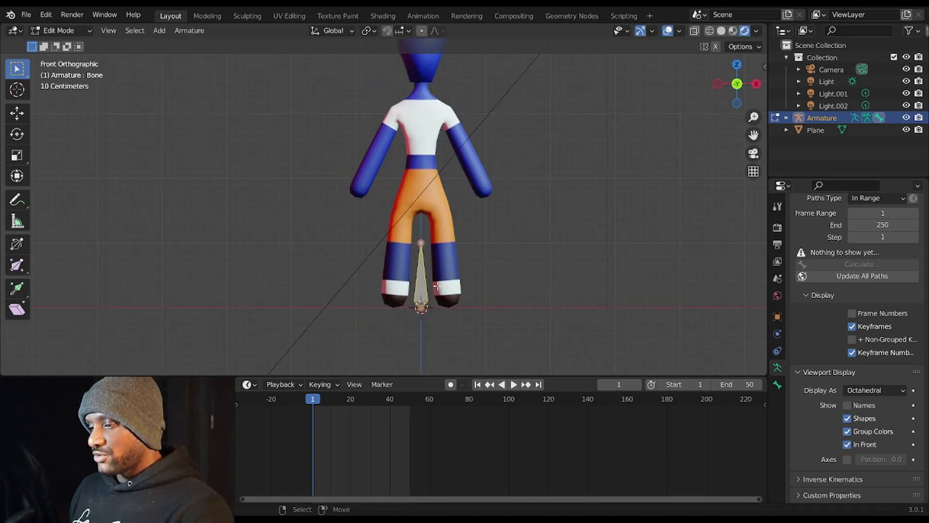
{"action": "key", "text": "g"}
{"action": "key", "text": "z"}
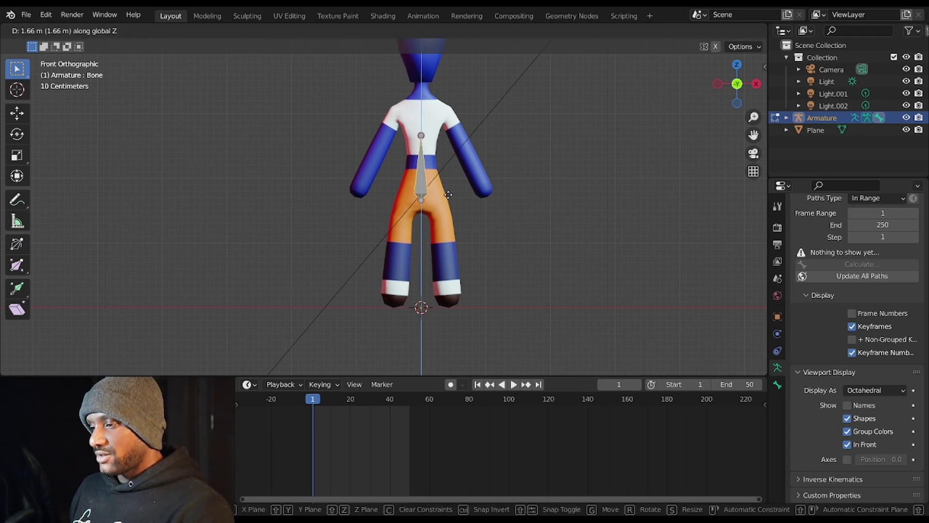
{"action": "left_click", "coordinate": [448, 198]}
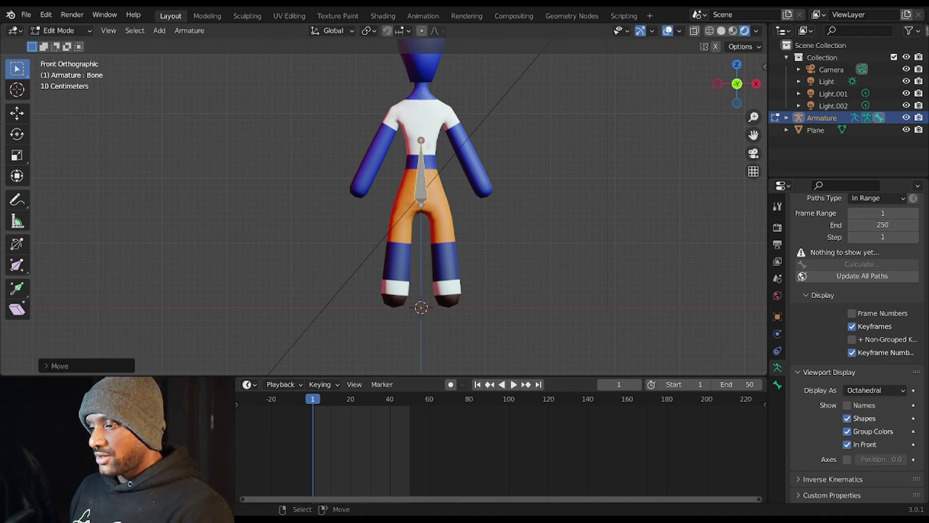
Shorten the hip bone by lowering its tip along Z to the top edge of the orange trousers
{"action": "left_click", "coordinate": [419, 141]}
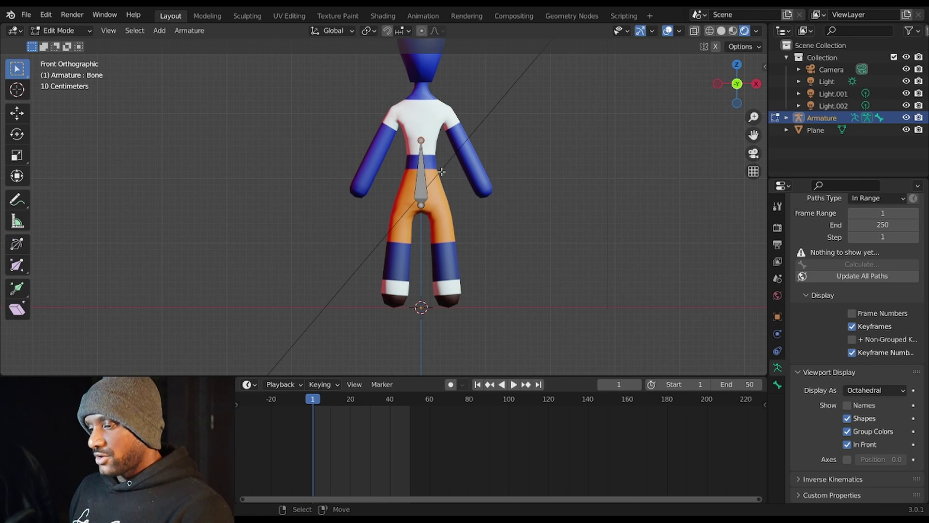
{"action": "key", "text": "g"}
{"action": "key", "text": "z"}
{"action": "left_click", "coordinate": [440, 199]}
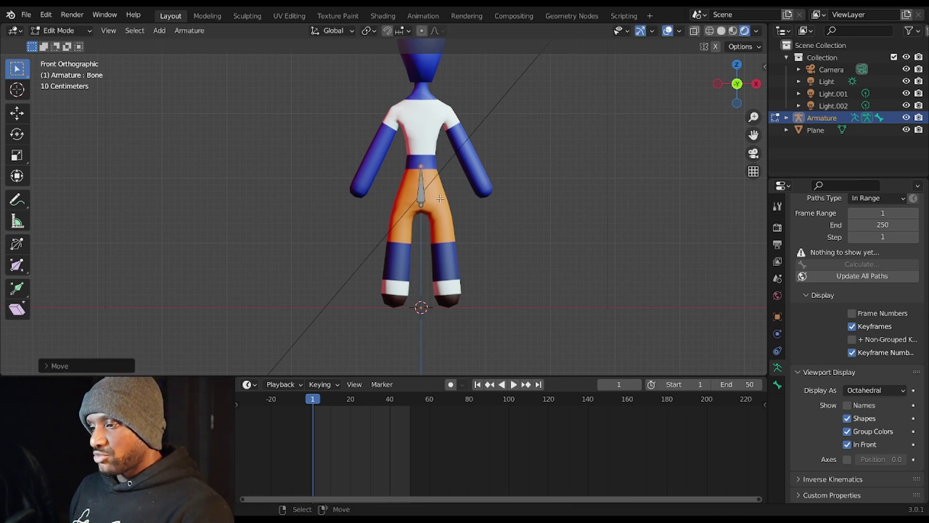
{"action": "key", "text": "g"}
{"action": "key", "text": "z"}
{"action": "left_click", "coordinate": [437, 194]}
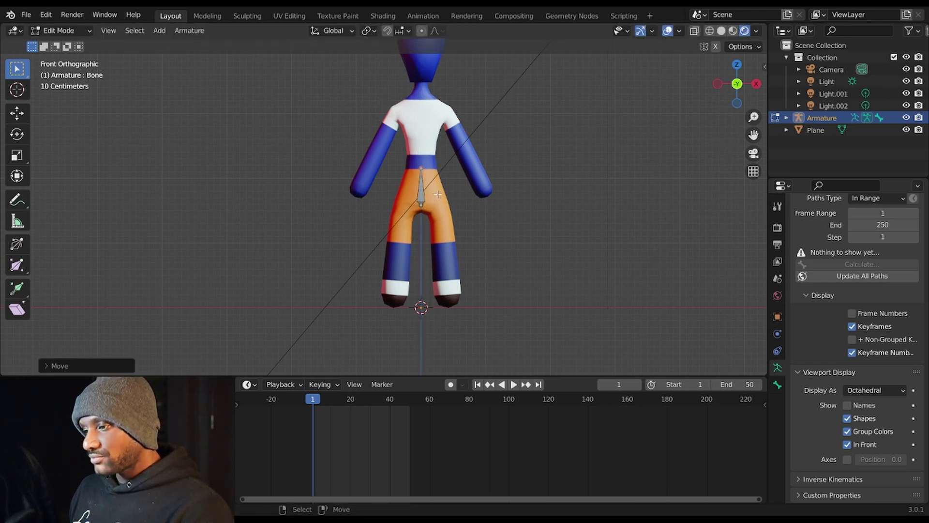
{"action": "key", "text": "r"}
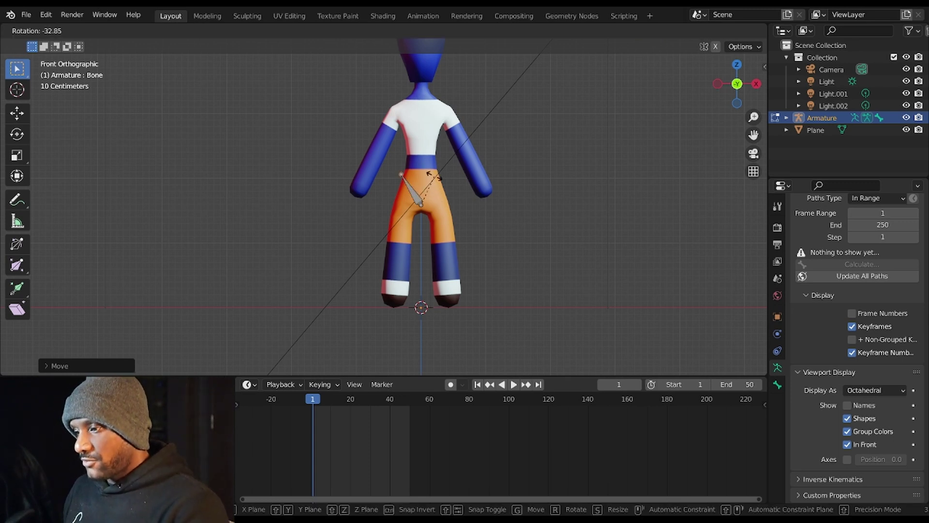
{"action": "right_click", "coordinate": [454, 187]}
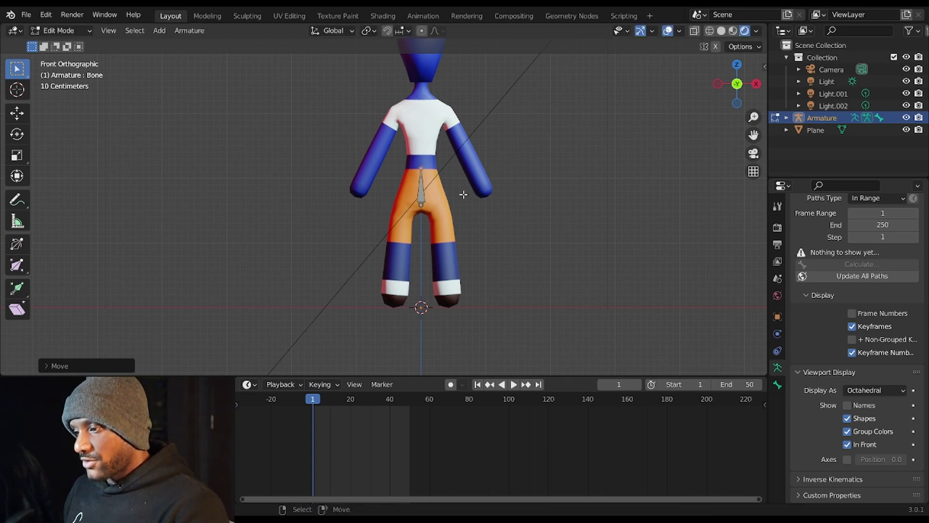
{"action": "key", "text": "r"}
{"action": "key", "text": "z"}
{"action": "right_click", "coordinate": [441, 204]}
Extrude two bones upward along Z from the hip bone's tip: a short waist bone and a chest bone reaching the base of the neck
{"action": "key", "text": "e"}
{"action": "key", "text": "z"}
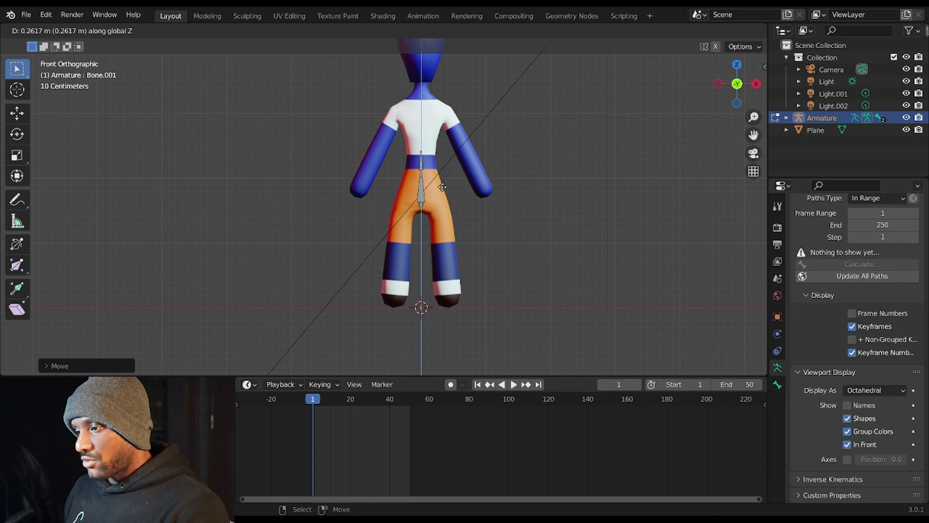
{"action": "left_click", "coordinate": [442, 187]}
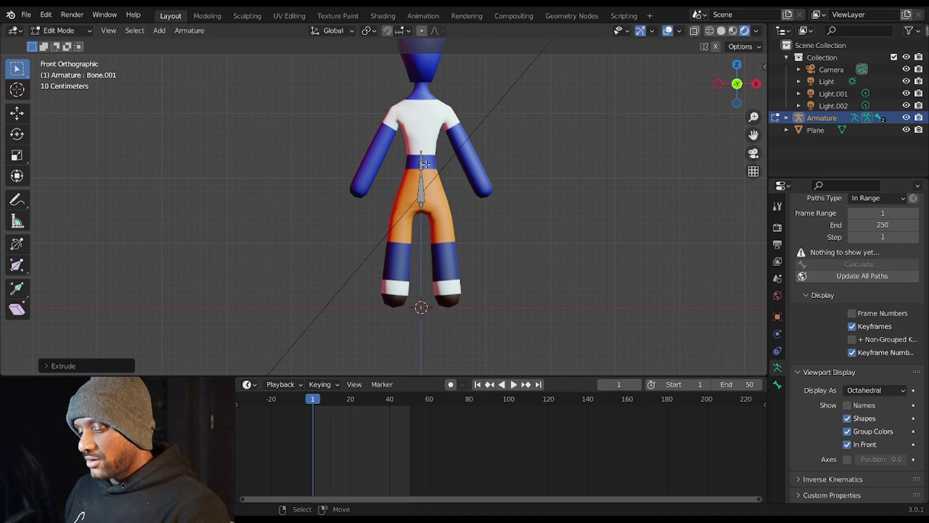
{"action": "key", "text": "e"}
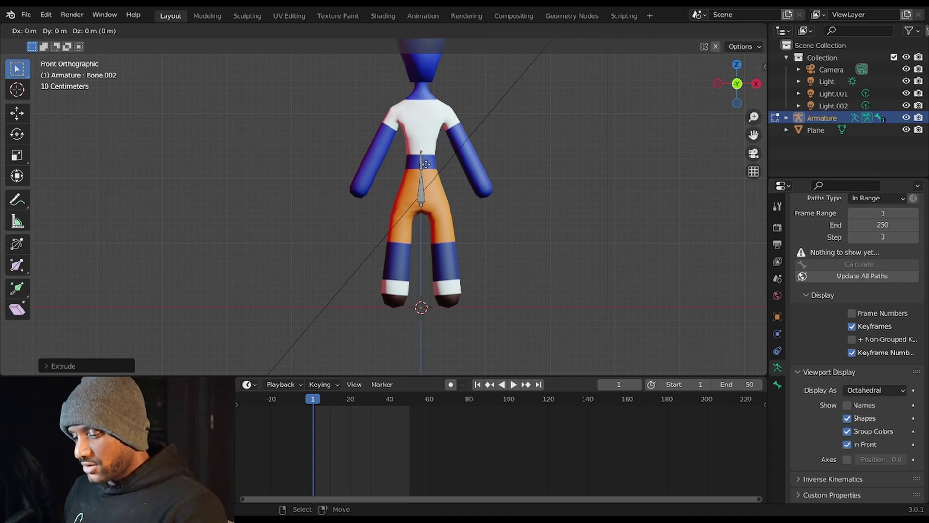
{"action": "key", "text": "z"}
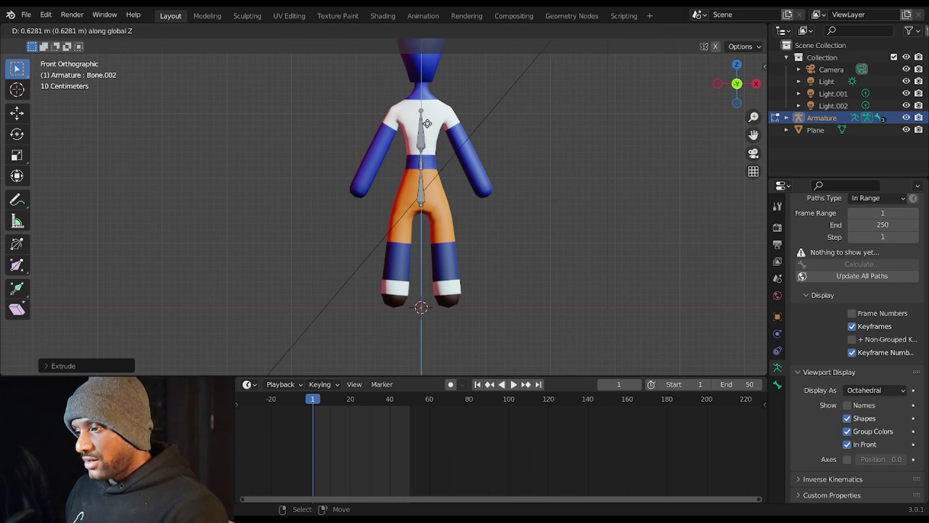
{"action": "left_click", "coordinate": [423, 115]}
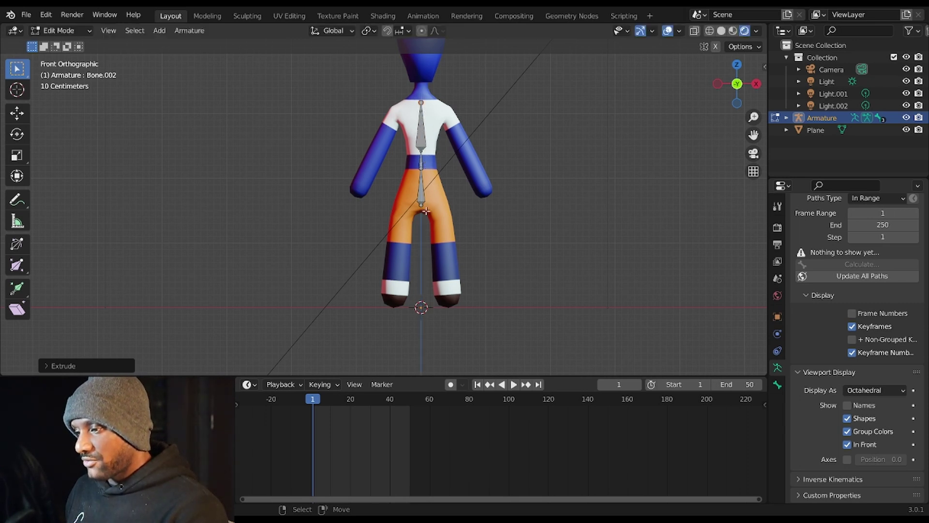
Raise the joint between the waist and chest bones along Z to the lower part of the white shirt
{"action": "middle_click_drag", "start_coordinate": [430, 134], "coordinate": [428, 212], "text": "shift"}
{"action": "left_click", "coordinate": [422, 232]}
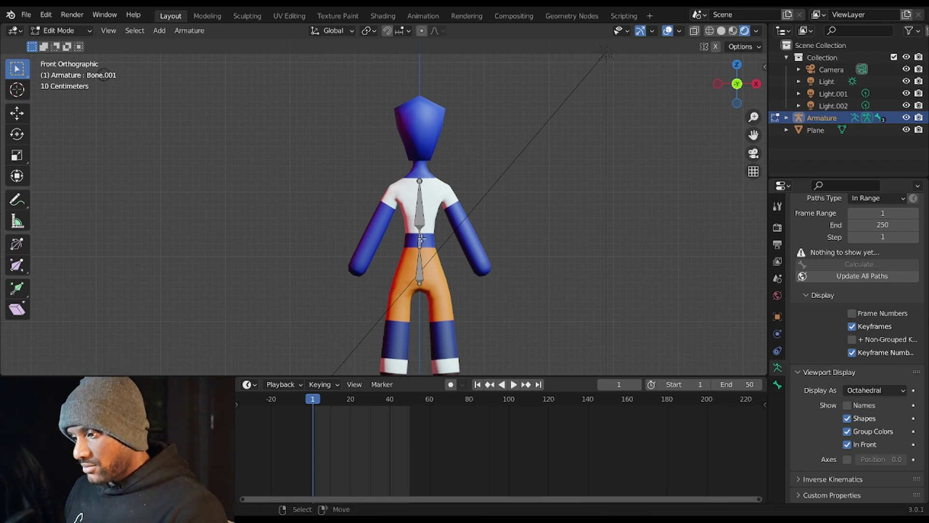
{"action": "key", "text": "g"}
{"action": "key", "text": "z"}
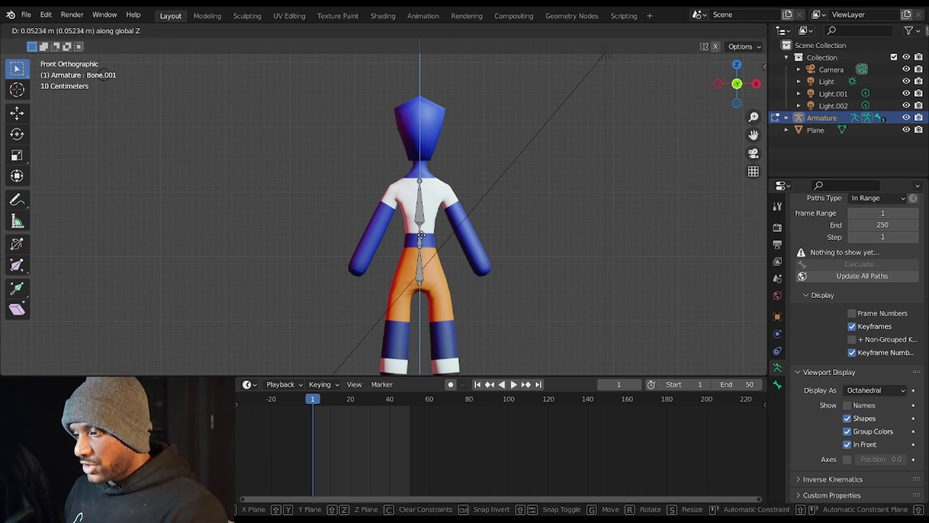
{"action": "left_click", "coordinate": [422, 225]}
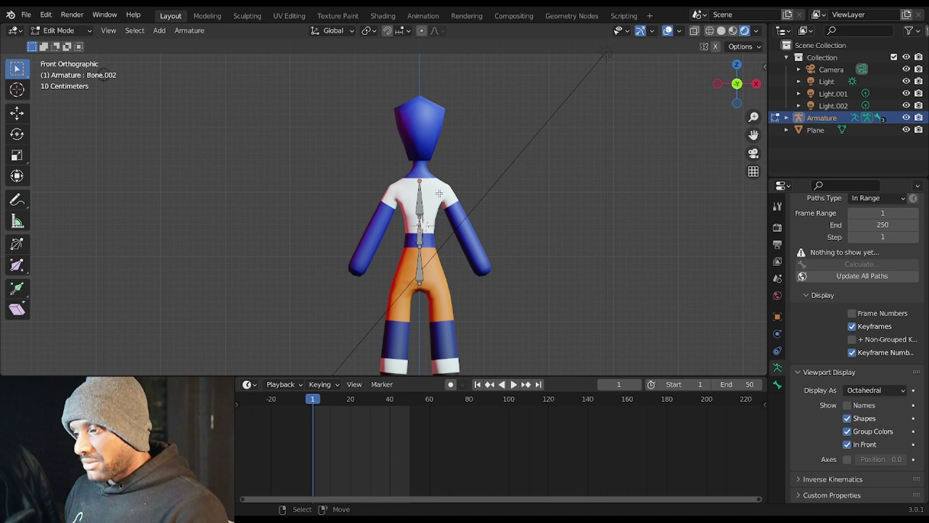
From the right side view, extrude a neck bone about 0.35 m long and a head bone reaching just above the head
{"action": "key", "text": "KP_3"}
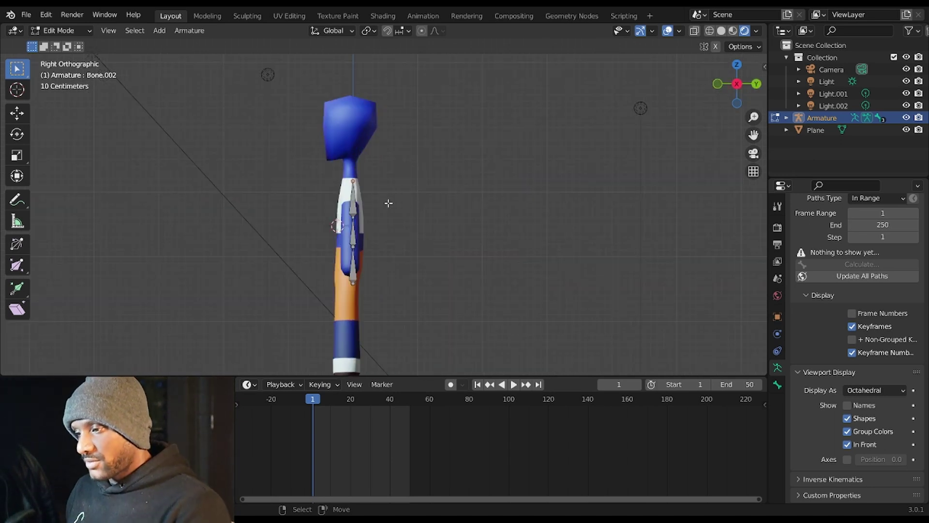
{"action": "key", "text": "e"}
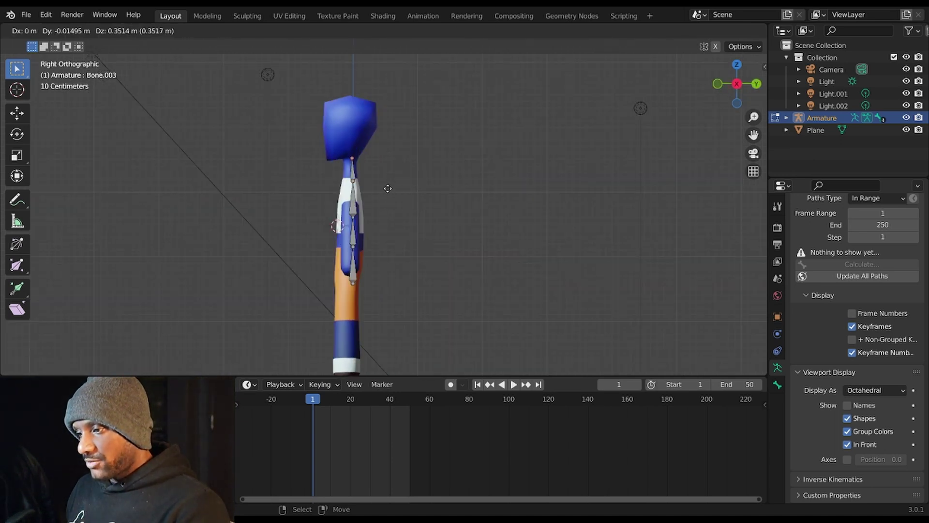
{"action": "left_click", "coordinate": [388, 189]}
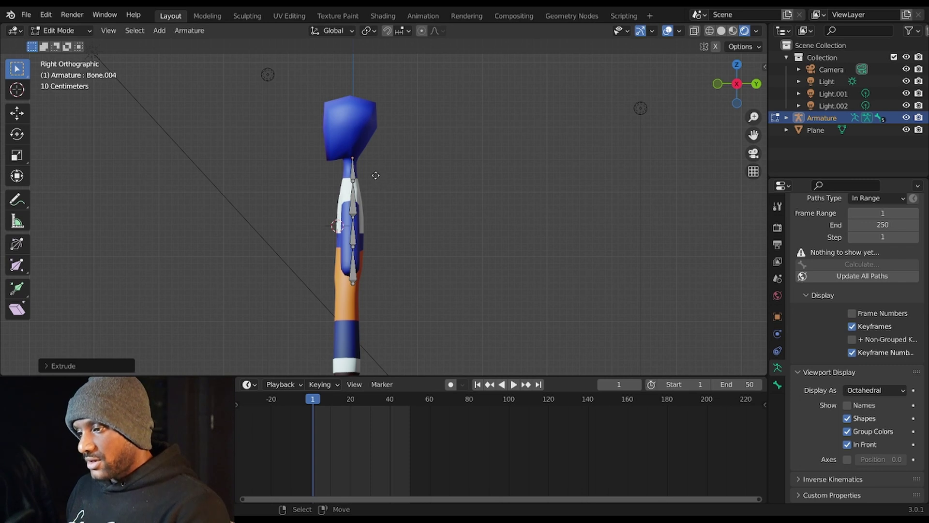
{"action": "key", "text": "e"}
{"action": "left_click", "coordinate": [377, 106]}
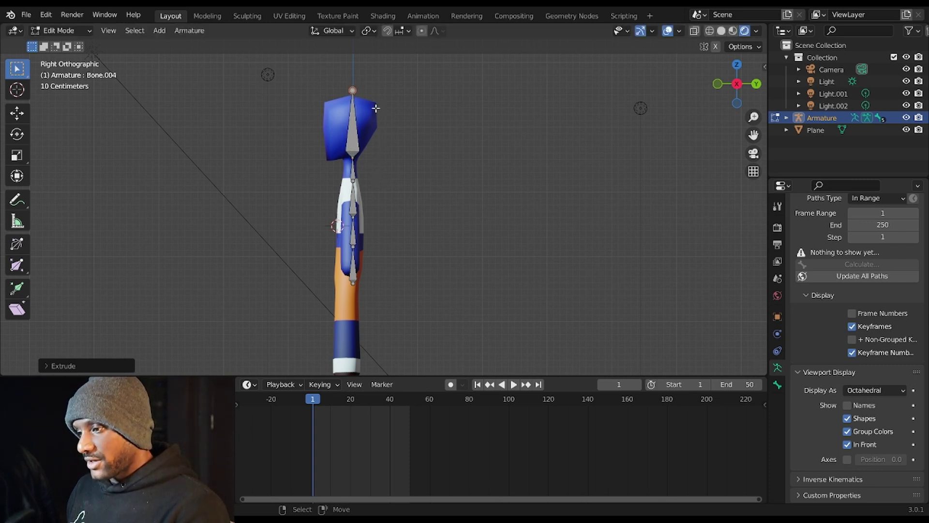
In the side view, shift the hip bone and the lower spine joints slightly forward to center them inside the body
{"action": "scroll", "coordinate": [371, 316], "scroll_direction": "up", "scroll_amount": 1}
{"action": "left_click", "coordinate": [356, 279]}
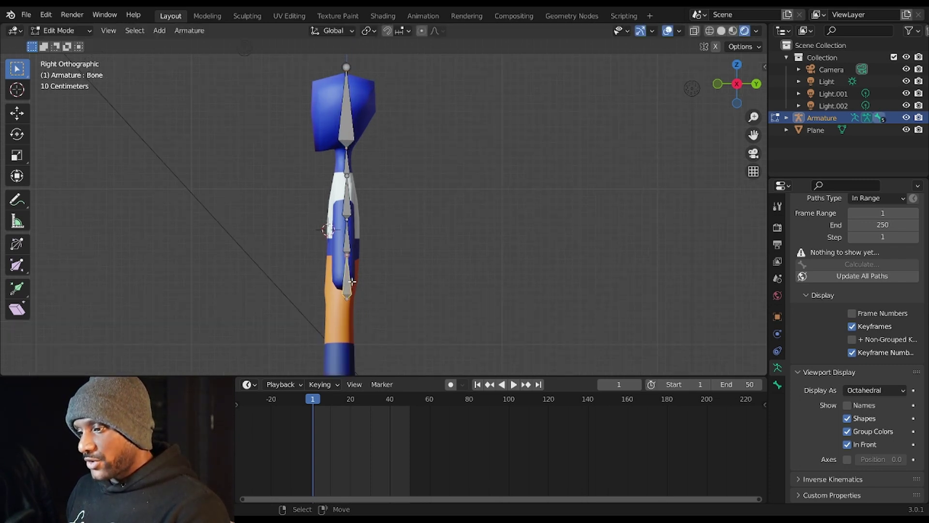
{"action": "key", "text": "g"}
{"action": "left_click", "coordinate": [396, 282]}
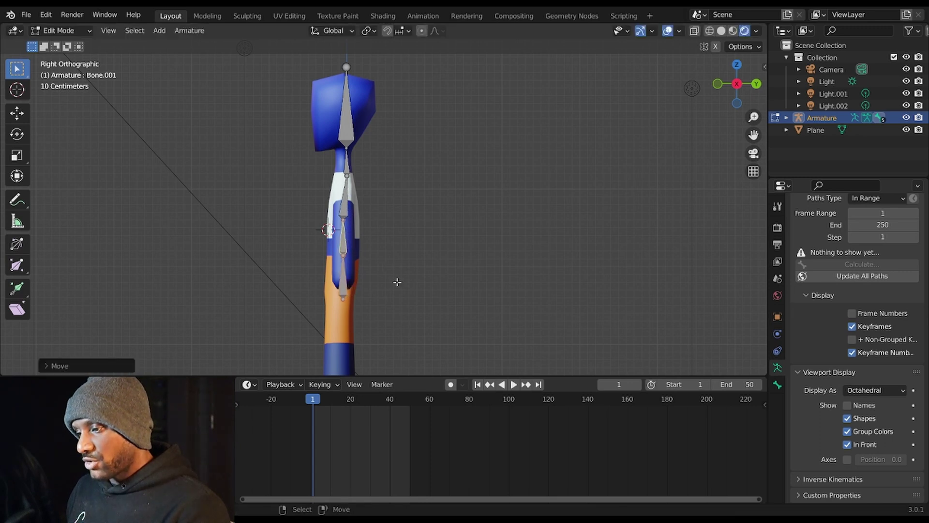
{"action": "left_click", "coordinate": [349, 293]}
{"action": "key", "text": "g"}
{"action": "left_click", "coordinate": [351, 289]}
{"action": "left_click", "coordinate": [346, 259]}
{"action": "key", "text": "g"}
{"action": "left_click", "coordinate": [347, 258]}
{"action": "middle_click_drag", "start_coordinate": [408, 223], "coordinate": [468, 228]}
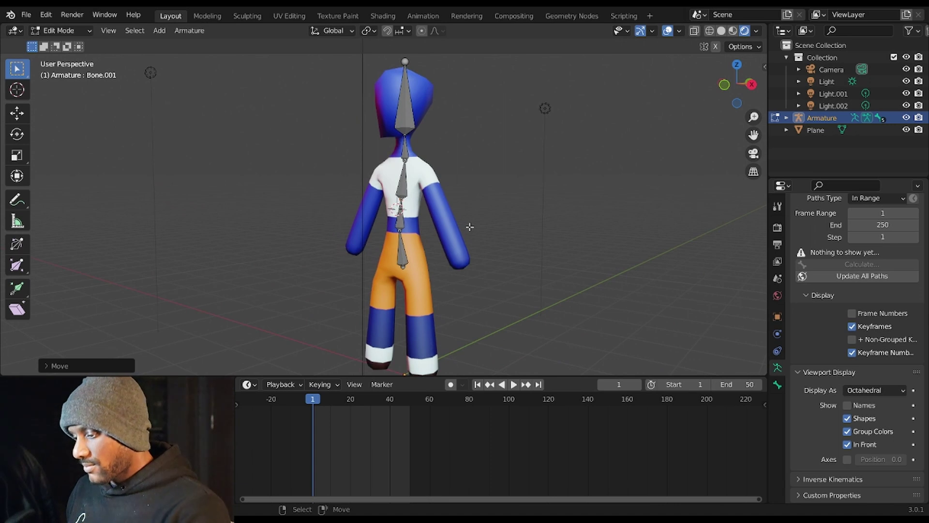
Return to the front view and open the Bone properties of the waist bone
{"action": "key", "text": "KP_1"}
{"action": "scroll", "coordinate": [451, 192], "scroll_direction": "up", "scroll_amount": 3}
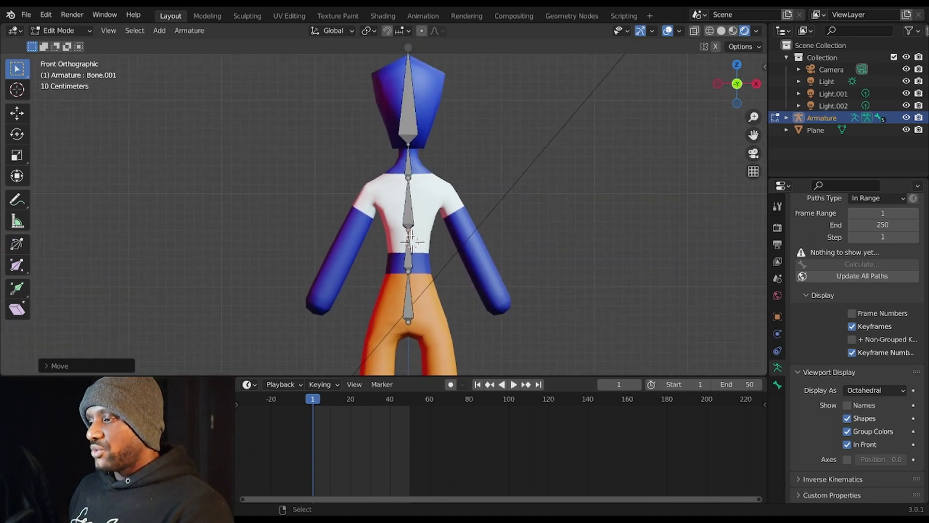
{"action": "left_click", "coordinate": [777, 385]}
{"action": "scroll", "coordinate": [489, 198], "scroll_direction": "down", "scroll_amount": 1}
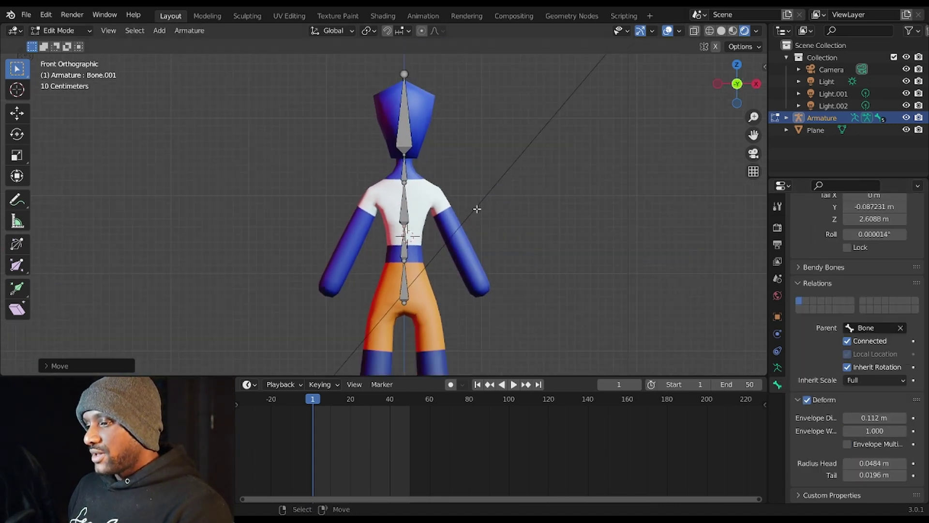
Leave Edit Mode and switch the armature to Pose Mode
{"action": "middle_click_drag", "start_coordinate": [463, 208], "coordinate": [387, 228]}
{"action": "key", "text": "Tab"}
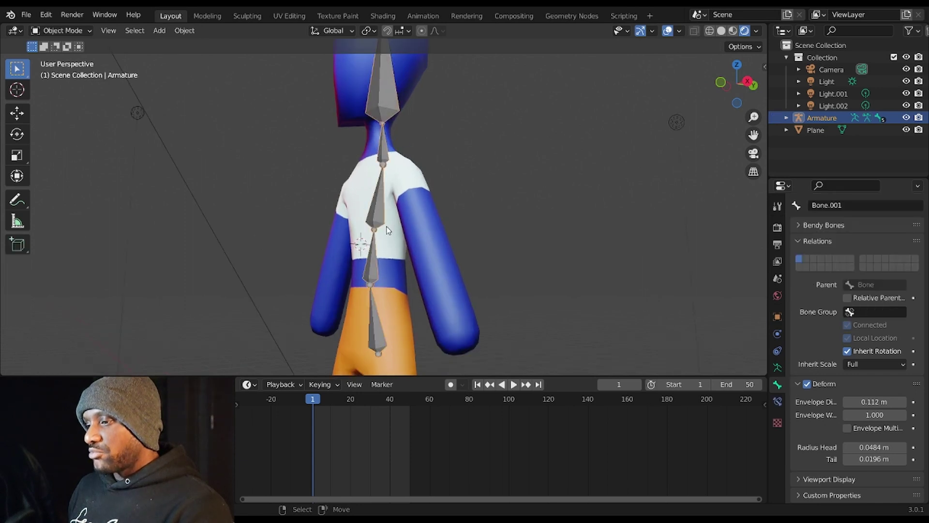
{"action": "scroll", "coordinate": [387, 227], "scroll_direction": "down", "scroll_amount": 2}
{"action": "scroll", "coordinate": [388, 232], "scroll_direction": "up", "scroll_amount": 2}
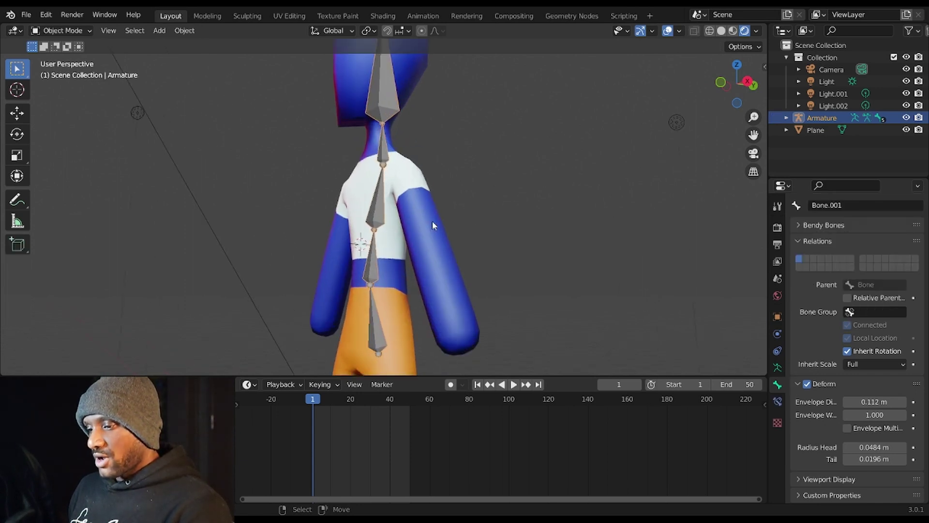
{"action": "left_click", "coordinate": [77, 28]}
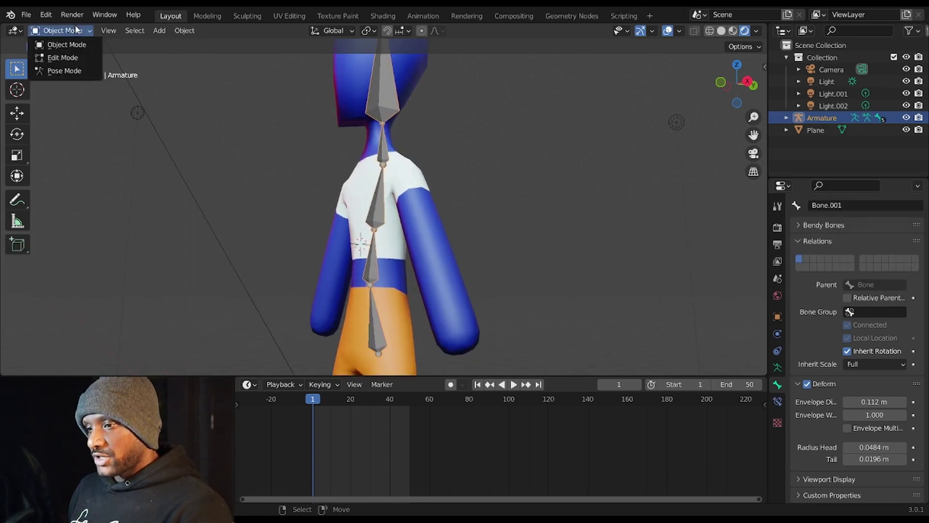
{"action": "left_click", "coordinate": [64, 72]}
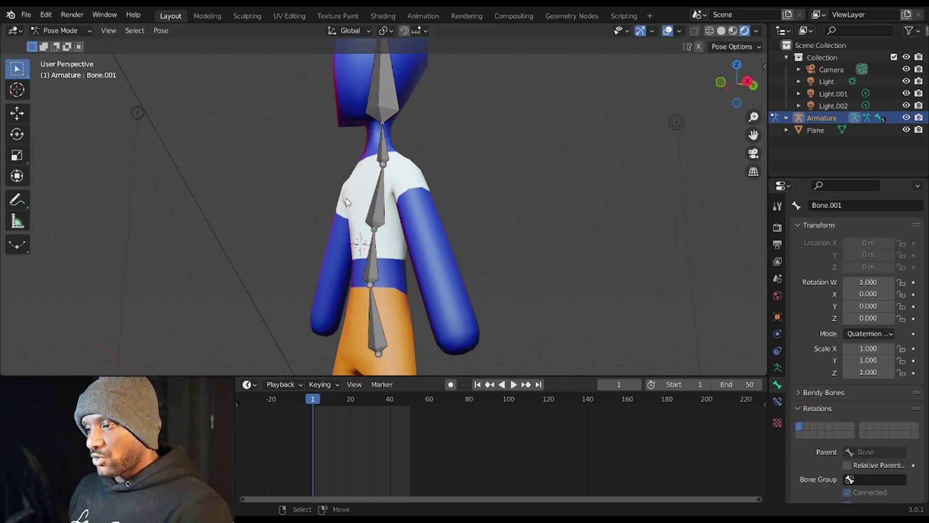
{"action": "key", "text": "ctrl+Tab"}
{"action": "key", "text": "ctrl+Tab"}
Try rotating the hip bone in Pose Mode and cancel the rotation
{"action": "middle_click_drag", "start_coordinate": [371, 187], "coordinate": [395, 159]}
{"action": "left_click", "coordinate": [406, 330]}
{"action": "mouse_move", "coordinate": [406, 330]}
{"action": "middle_mouse_down"}
{"action": "mouse_move", "coordinate": [436, 248]}
{"action": "mouse_move", "coordinate": [406, 331]}
{"action": "middle_mouse_up"}
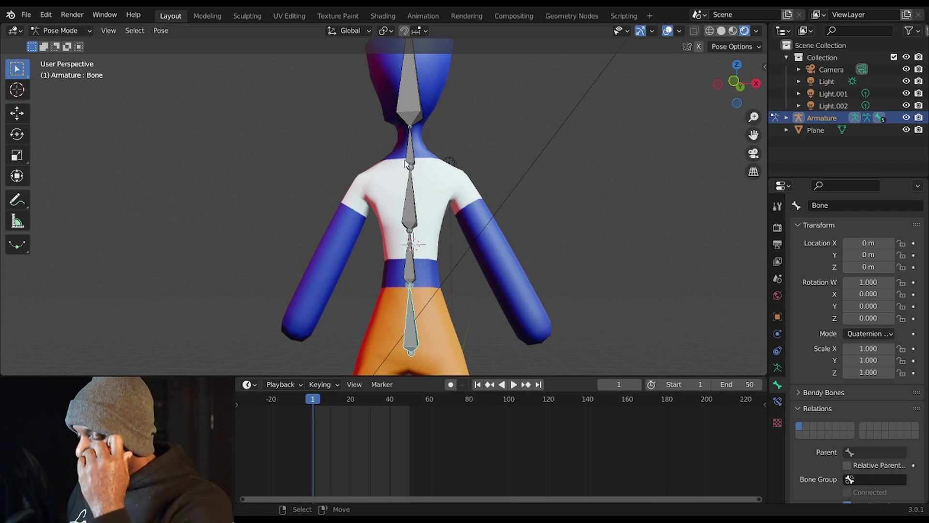
{"action": "scroll", "coordinate": [426, 216], "scroll_direction": "down", "scroll_amount": 3}
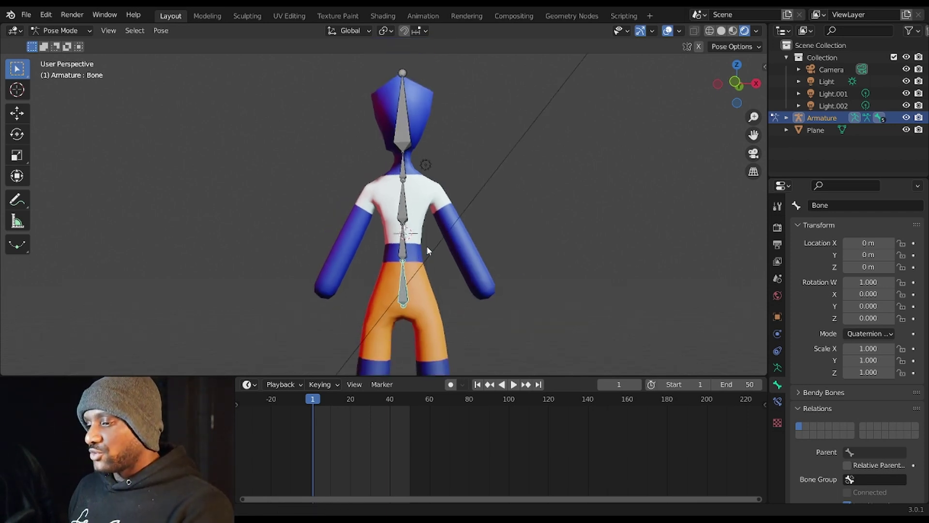
{"action": "key", "text": "r"}
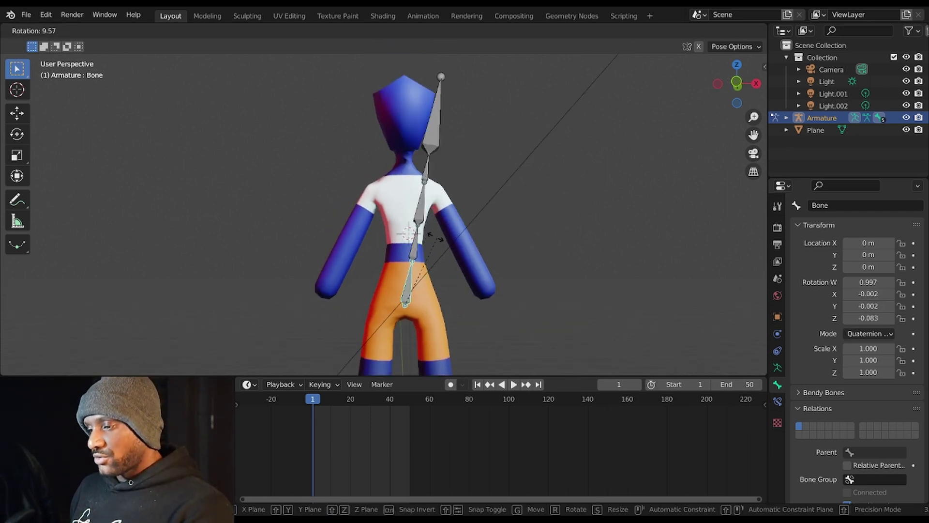
{"action": "key", "text": "Escape"}
Test-rotate the waist bone and the chest bone in Pose Mode, cancelling each rotation
{"action": "left_click", "coordinate": [400, 243]}
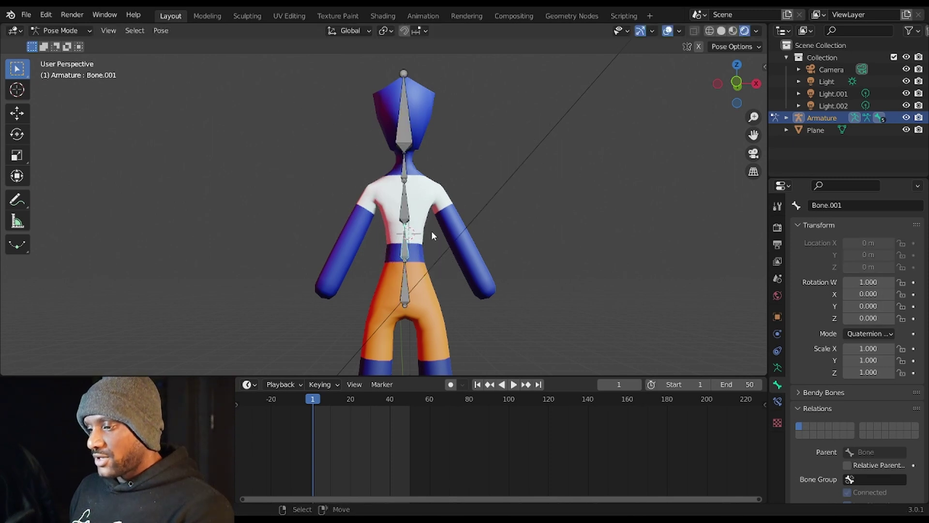
{"action": "key", "text": "r"}
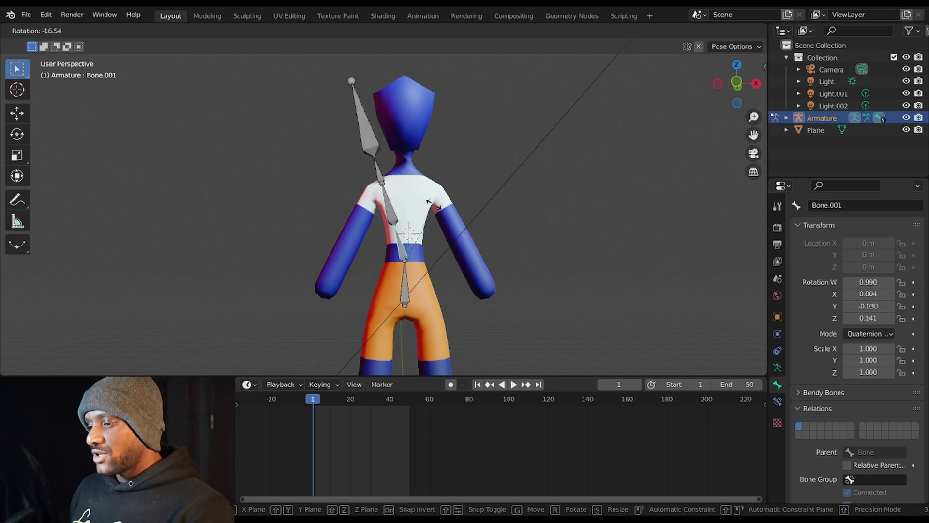
{"action": "right_click", "coordinate": [448, 192]}
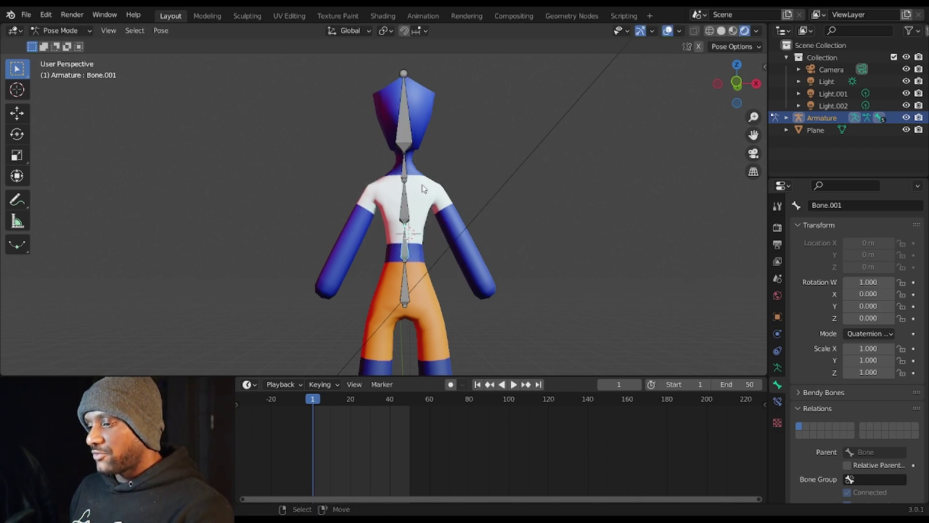
{"action": "left_click", "coordinate": [411, 203]}
{"action": "key", "text": "r"}
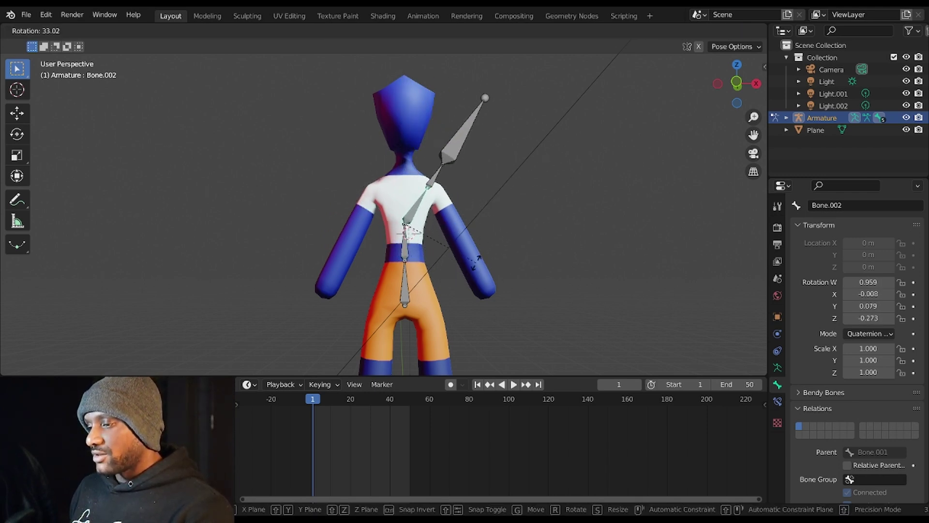
{"action": "key", "text": "Escape"}
Test-rotate the hip bone and the head bone from an angled view, cancelling each rotation
{"action": "middle_click_drag", "start_coordinate": [290, 193], "coordinate": [400, 260]}
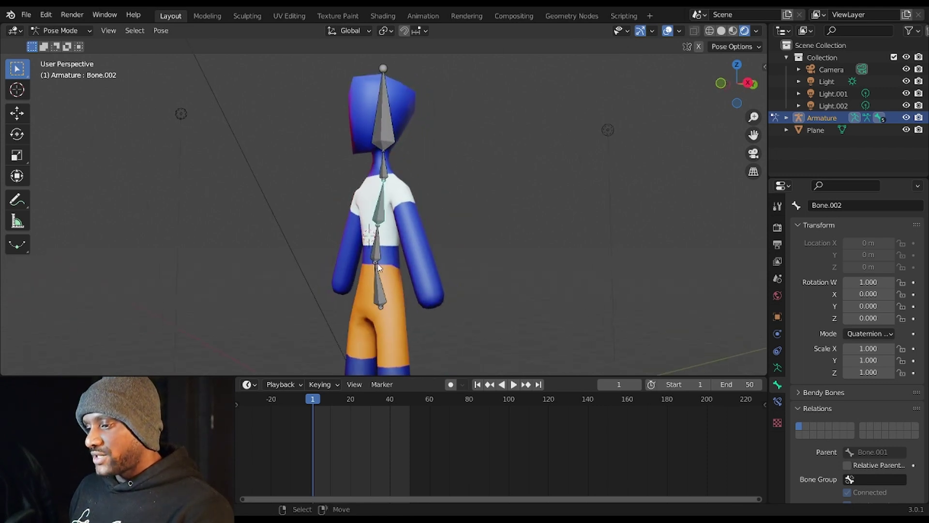
{"action": "left_click", "coordinate": [375, 268]}
{"action": "key", "text": "r"}
{"action": "key", "text": "Escape"}
{"action": "left_click", "coordinate": [378, 140]}
{"action": "key", "text": "r"}
{"action": "key", "text": "Escape"}
In the front view, duplicate the chest bone in Edit Mode and place the copy beside the neck on the character's left
{"action": "middle_click_drag", "start_coordinate": [429, 120], "coordinate": [443, 139]}
{"action": "key", "text": "KP_1"}
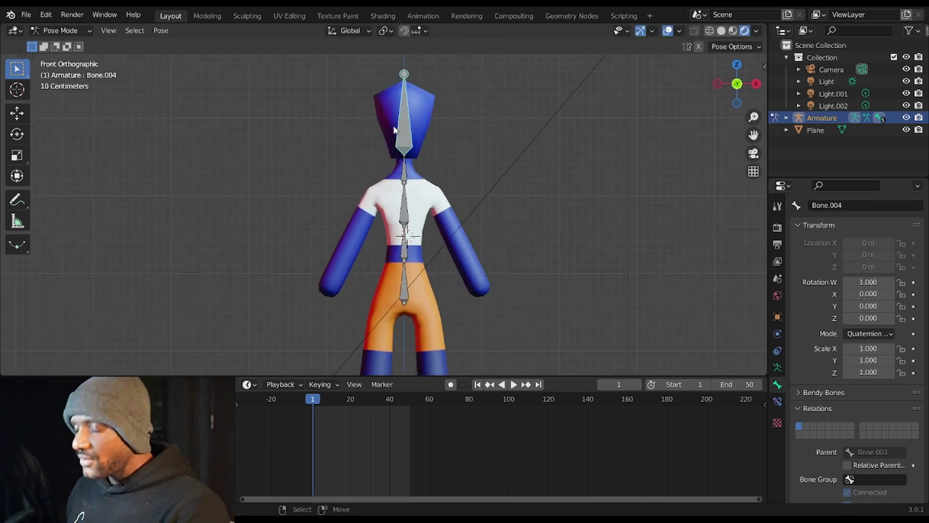
{"action": "scroll", "coordinate": [415, 190], "scroll_direction": "up", "scroll_amount": 2}
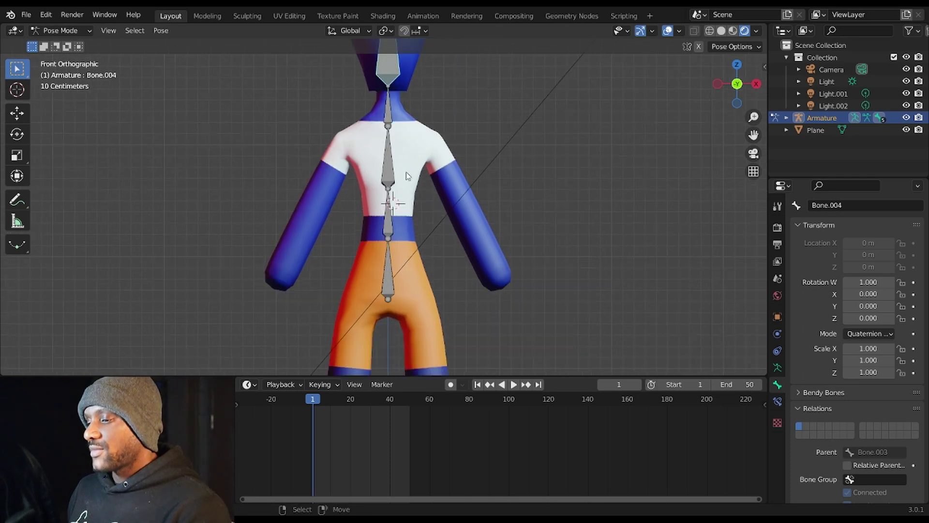
{"action": "left_click", "coordinate": [389, 169]}
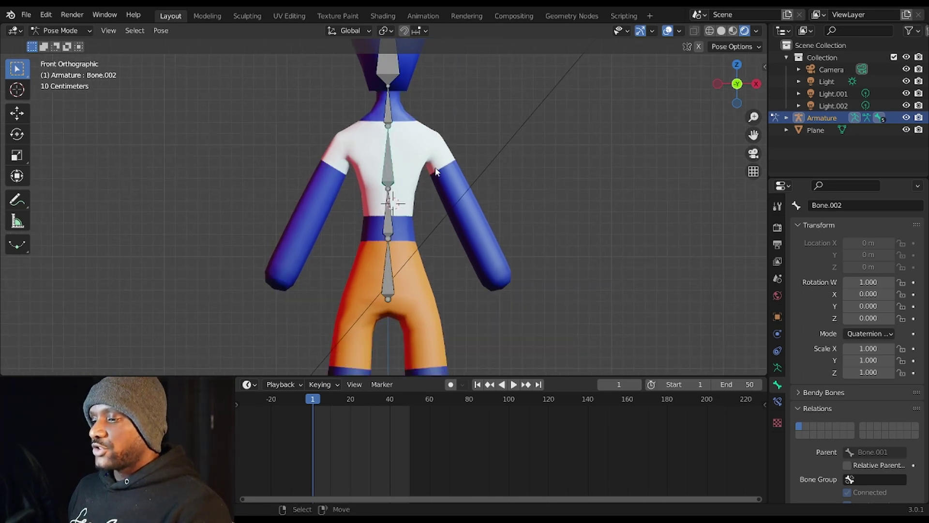
{"action": "scroll", "coordinate": [435, 175], "scroll_direction": "down", "scroll_amount": 2}
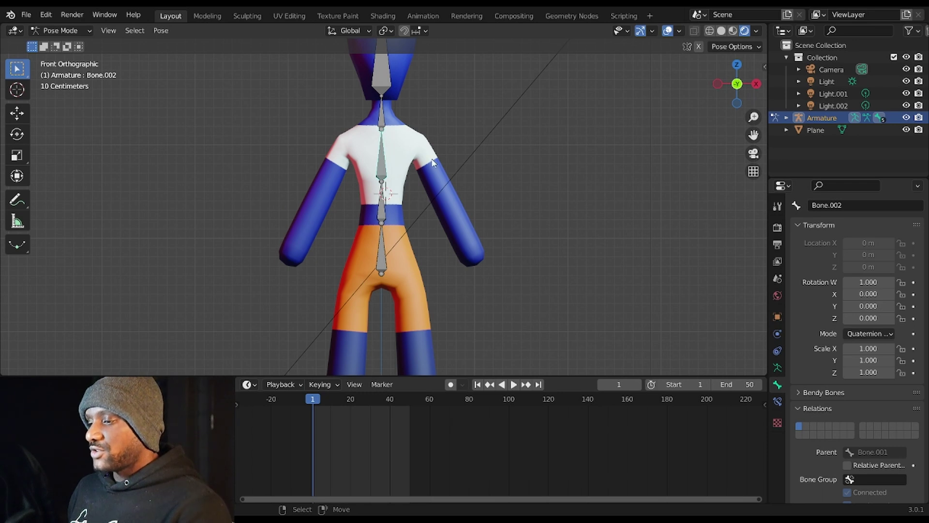
{"action": "key", "text": "Tab"}
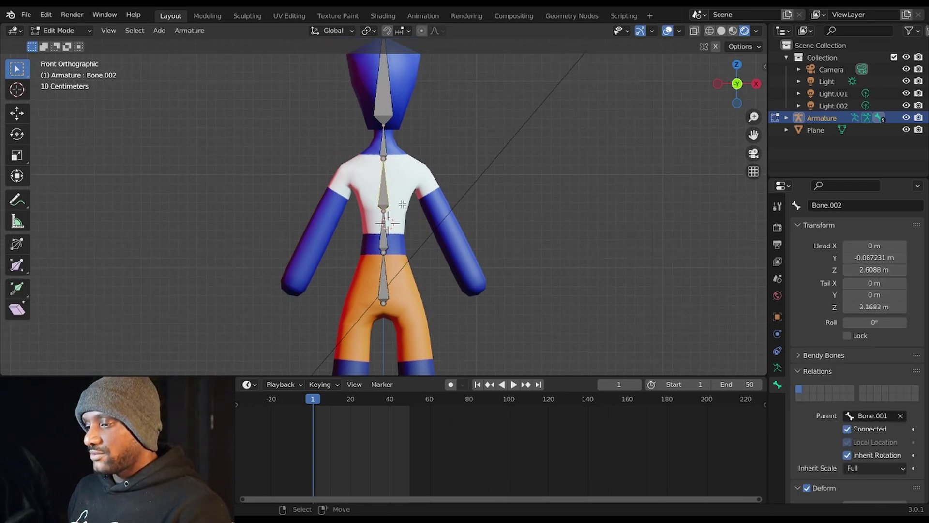
{"action": "key", "text": "shift+d"}
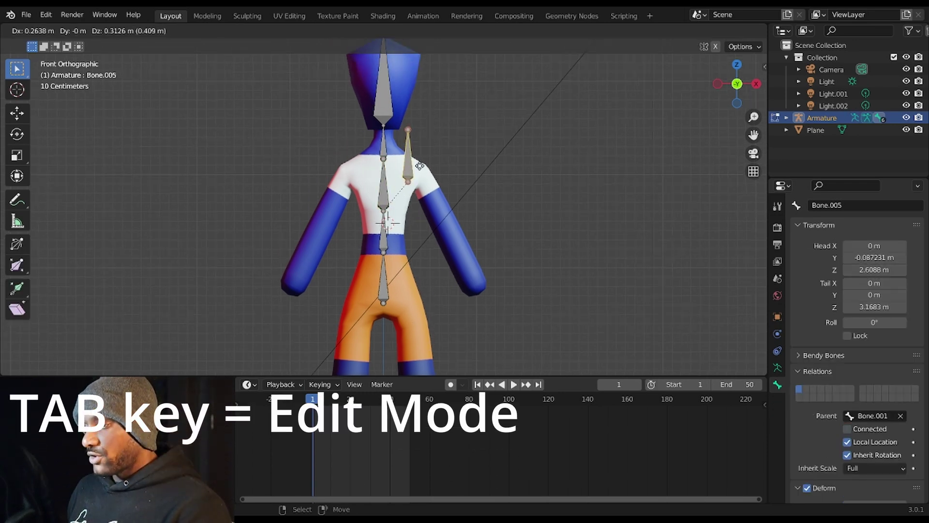
{"action": "left_click", "coordinate": [398, 137]}
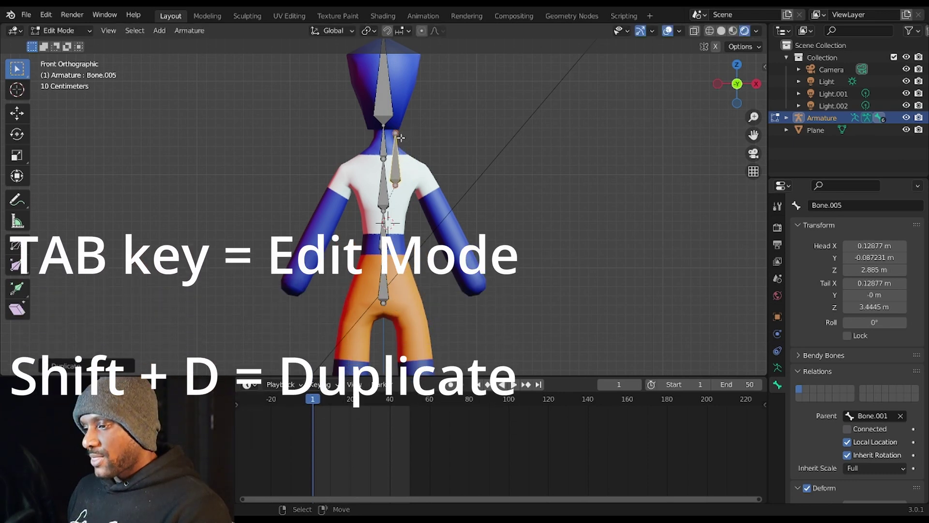
Reposition both ends of the duplicated bone so it runs from the upper chest to the character's left shoulder
{"action": "right_click", "coordinate": [398, 135]}
{"action": "key", "text": "g"}
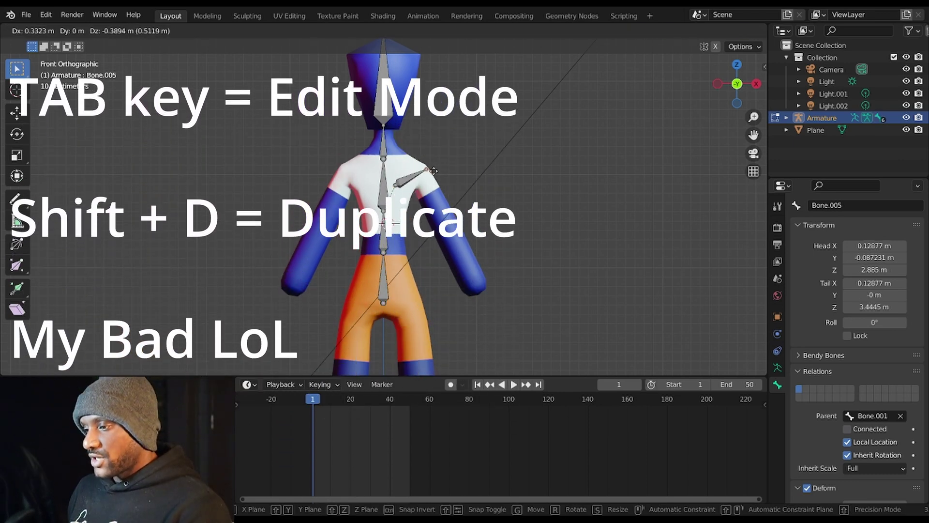
{"action": "left_click", "coordinate": [432, 170]}
{"action": "right_click", "coordinate": [406, 197]}
{"action": "key", "text": "g"}
{"action": "left_click", "coordinate": [401, 193]}
{"action": "right_click", "coordinate": [425, 168]}
{"action": "key", "text": "g"}
{"action": "left_click", "coordinate": [423, 170]}
{"action": "left_click", "coordinate": [425, 171]}
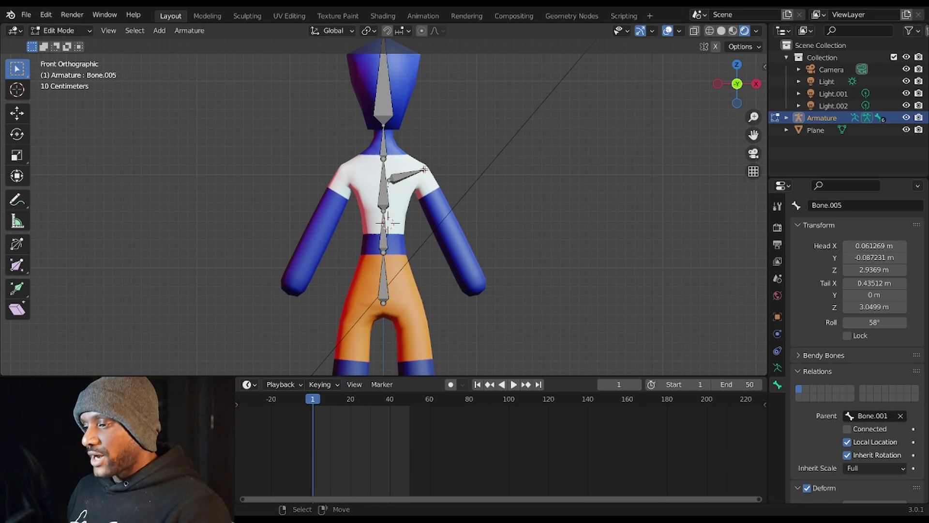
Fine-tune the outer end of the shoulder bone to about X 0.394 m, Y -0.02 m, Z 3.033 m inside the body
{"action": "mouse_move", "coordinate": [428, 171]}
{"action": "left_mouse_down"}
{"action": "mouse_move", "coordinate": [450, 138]}
{"action": "mouse_move", "coordinate": [450, 176]}
{"action": "mouse_move", "coordinate": [431, 174]}
{"action": "left_mouse_up"}
{"action": "right_click_drag", "start_coordinate": [425, 169], "coordinate": [421, 170]}
{"action": "scroll", "coordinate": [421, 169], "scroll_direction": "up", "scroll_amount": 1}
{"action": "middle_click_drag", "start_coordinate": [438, 164], "coordinate": [386, 187]}
{"action": "right_click_drag", "start_coordinate": [385, 188], "coordinate": [383, 191]}
{"action": "middle_click_drag", "start_coordinate": [383, 192], "coordinate": [440, 175]}
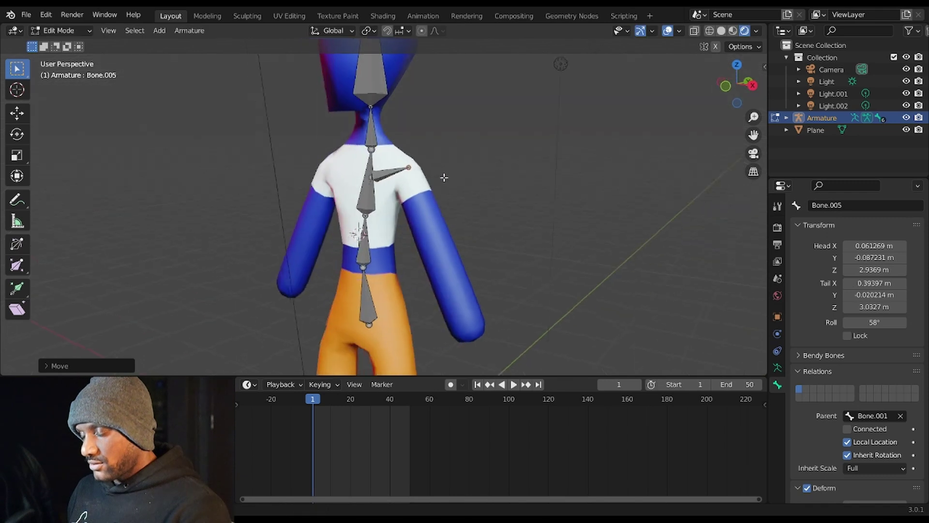
In the front view, extrude an upper arm bone and a lower arm bone from the left shoulder bone down to the hand
{"action": "key", "text": "KP_1"}
{"action": "key", "text": "e"}
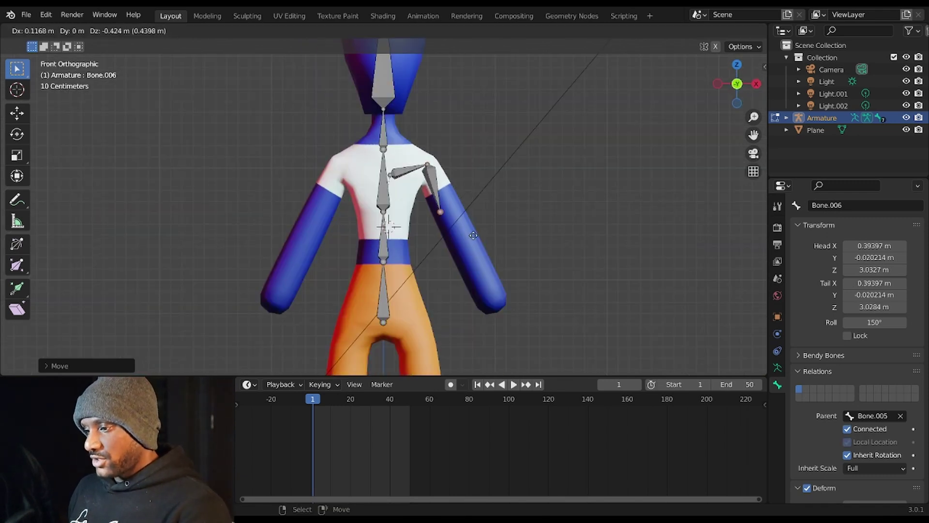
{"action": "left_click", "coordinate": [496, 262]}
{"action": "key", "text": "e"}
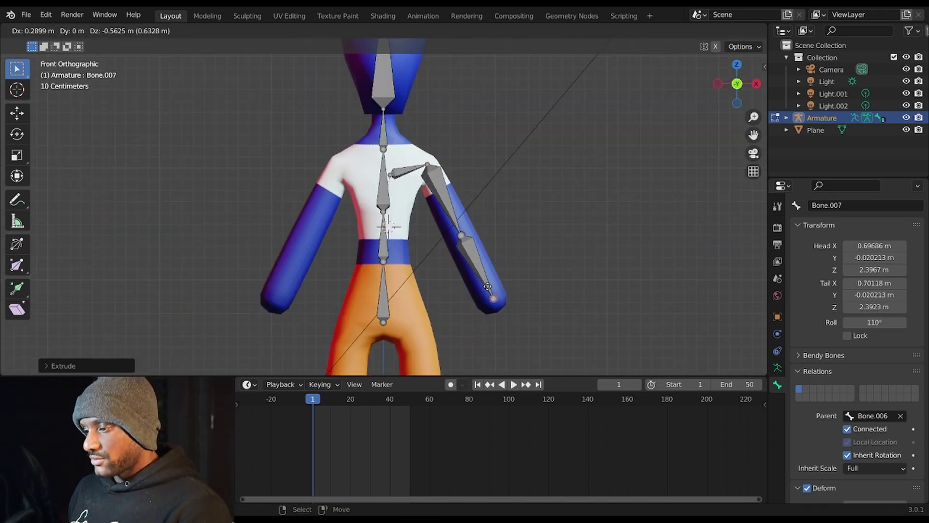
{"action": "left_click", "coordinate": [489, 293]}
{"action": "left_click", "coordinate": [488, 289]}
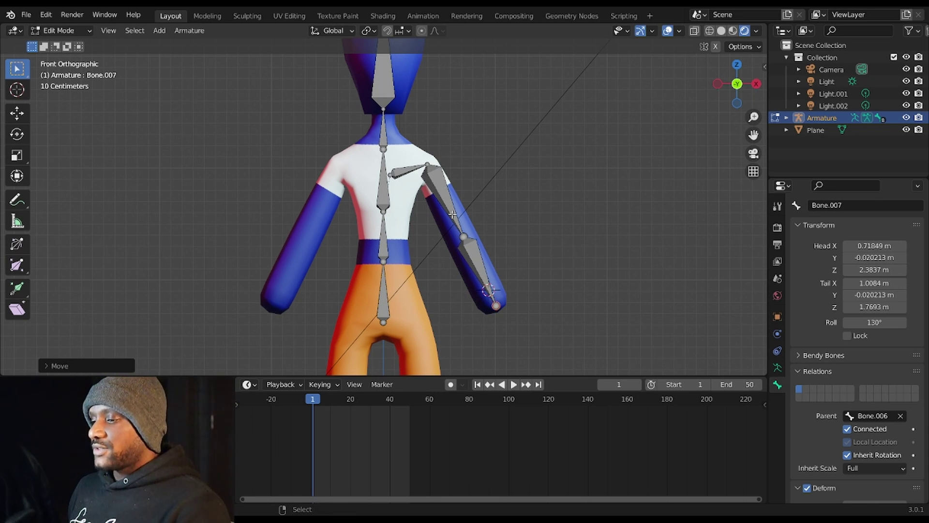
Duplicate the two left arm bones, then rotate and move the copies into the character's left leg
{"action": "left_click", "coordinate": [440, 186]}
{"action": "scroll", "coordinate": [440, 189], "scroll_direction": "down", "scroll_amount": 5, "text": "shift"}
{"action": "scroll", "coordinate": [439, 193], "scroll_direction": "down", "scroll_amount": 2}
{"action": "key", "text": "shift+d"}
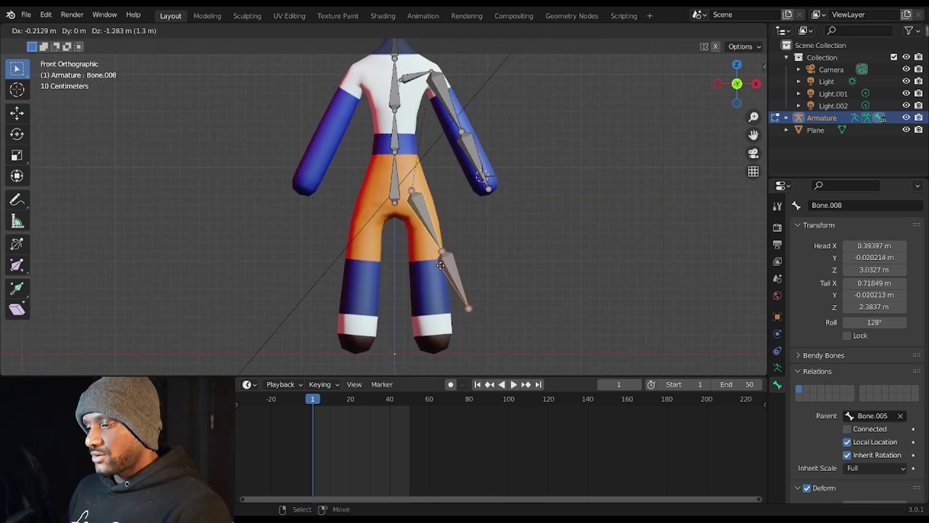
{"action": "key", "text": "r"}
{"action": "left_click", "coordinate": [430, 317]}
{"action": "key", "text": "g"}
{"action": "left_click", "coordinate": [444, 312]}
{"action": "key", "text": "ctrl+r"}
{"action": "left_click", "coordinate": [490, 289]}
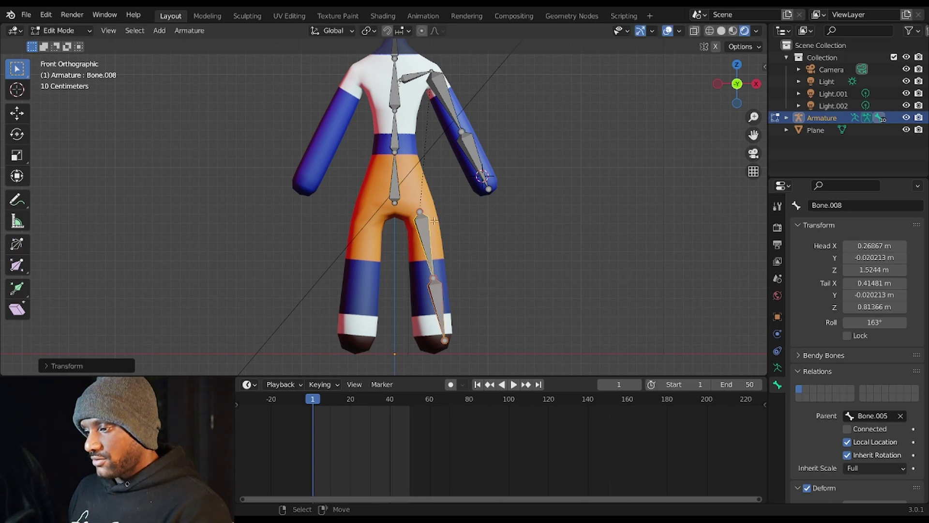
Adjust the foot, hip and knee joints of the left leg bones to fit the leg
{"action": "left_click", "coordinate": [444, 340]}
{"action": "key", "text": "g"}
{"action": "left_click", "coordinate": [463, 228]}
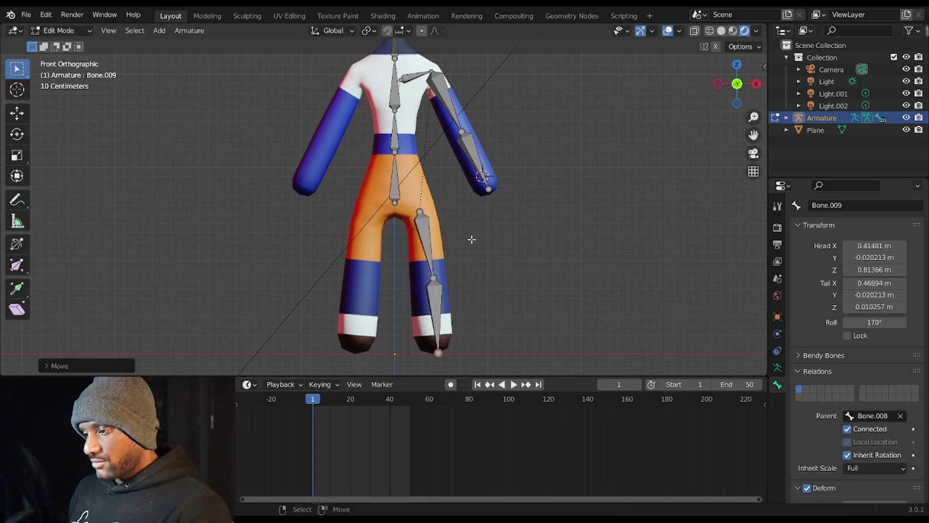
{"action": "left_click", "coordinate": [427, 212]}
{"action": "key", "text": "g"}
{"action": "left_click", "coordinate": [424, 197]}
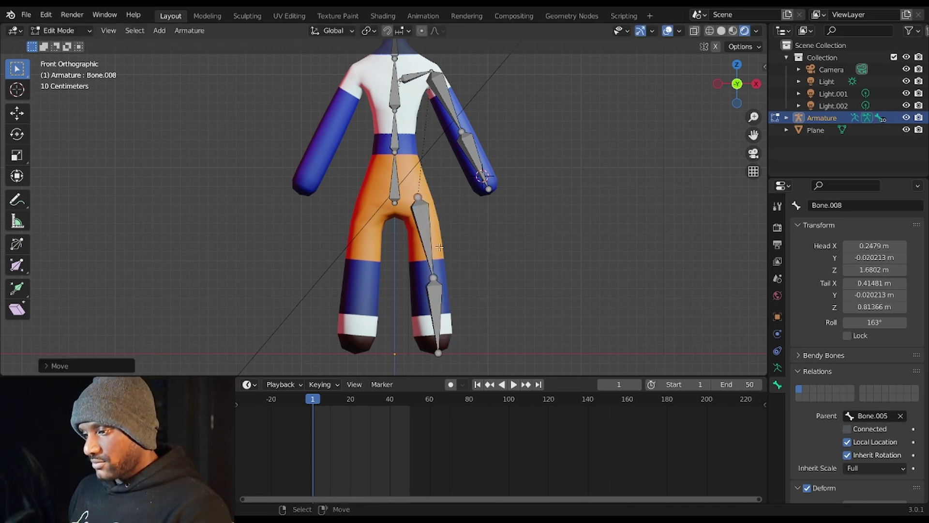
{"action": "left_click", "coordinate": [442, 276]}
{"action": "key", "text": "g"}
{"action": "left_click", "coordinate": [441, 267]}
Select the head bone and rename it "Head" in its Bone properties
{"action": "scroll", "coordinate": [433, 77], "scroll_direction": "up", "scroll_amount": 5, "text": "shift"}
{"action": "middle_click_drag", "start_coordinate": [433, 78], "coordinate": [399, 164], "text": "shift"}
{"action": "left_click", "coordinate": [386, 101]}
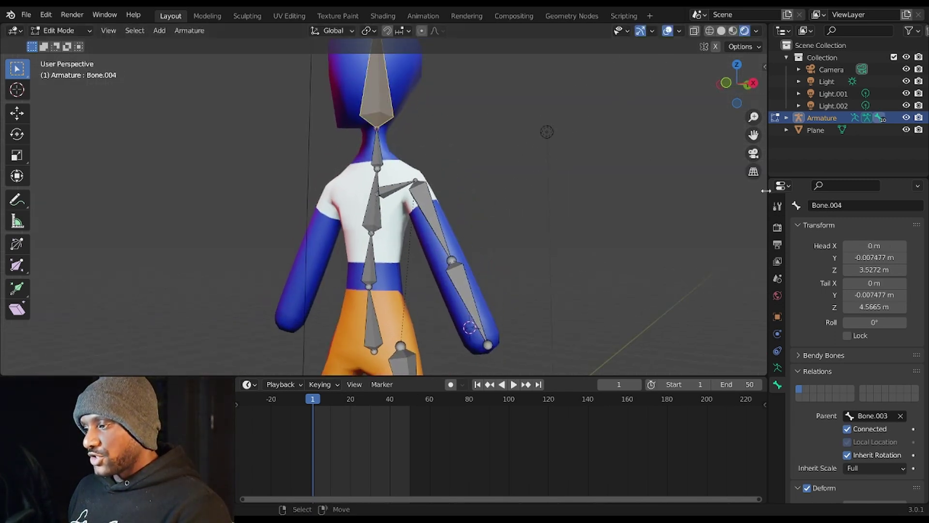
{"action": "left_click", "coordinate": [837, 207]}
{"action": "left_click", "coordinate": [762, 214]}
{"action": "left_click_drag", "start_coordinate": [799, 225], "coordinate": [761, 402]}
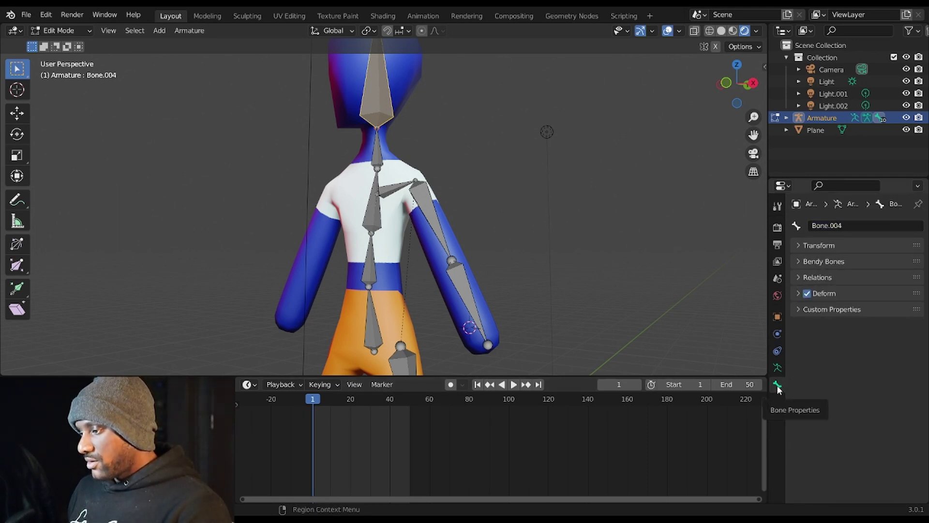
{"action": "left_click", "coordinate": [832, 225]}
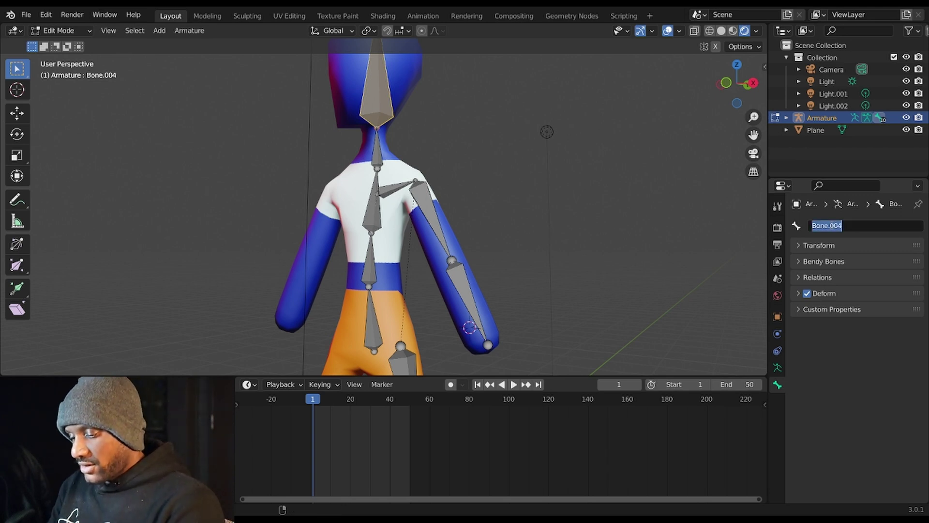
{"action": "type", "text": "Head"}
{"action": "key", "text": "Return"}
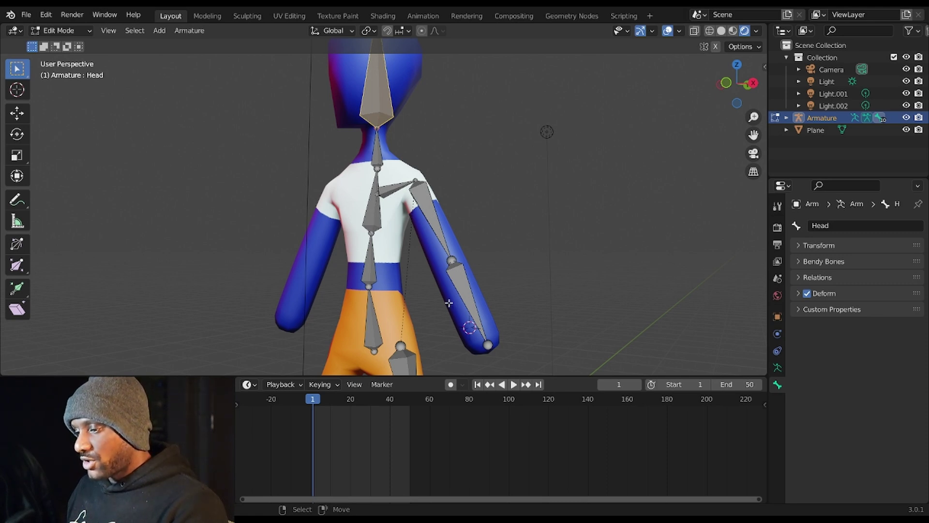
Rename the neck bone "Neck"
{"action": "middle_click_drag", "start_coordinate": [433, 325], "coordinate": [422, 159], "text": "shift"}
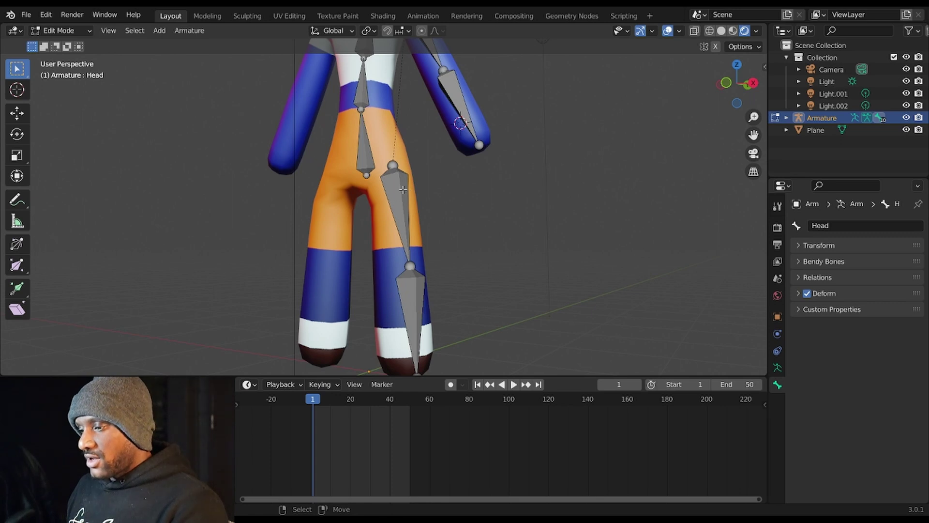
{"action": "middle_click_drag", "start_coordinate": [403, 190], "coordinate": [424, 237], "text": "shift"}
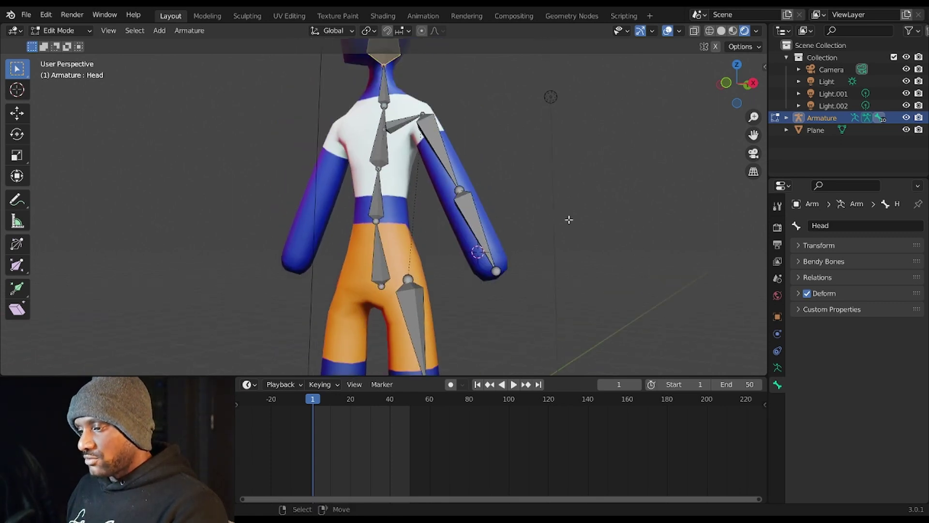
{"action": "left_click", "coordinate": [384, 90]}
{"action": "double_click", "coordinate": [831, 225]}
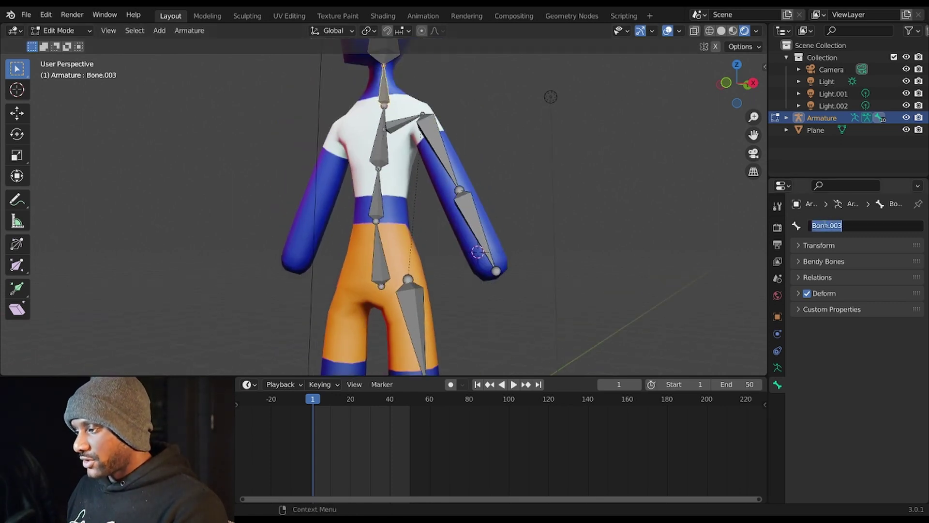
{"action": "type", "text": "Neck"}
{"action": "key", "text": "Return"}
Rename the upper spine bone inside the chest "Chest"
{"action": "left_click", "coordinate": [380, 146]}
{"action": "double_click", "coordinate": [824, 226]}
{"action": "type", "text": "Spine 01"}
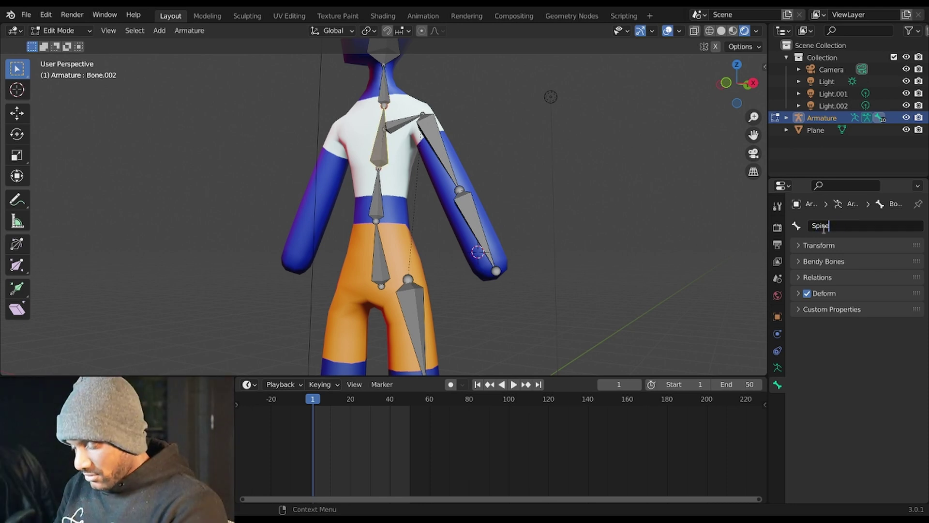
{"action": "key", "text": "ctrl+BackSpace"}
{"action": "key", "text": "ctrl+BackSpace"}
{"action": "type", "text": "Chest"}
{"action": "key", "text": "Return"}
Rename the lowest torso bone "Hips"
{"action": "left_click", "coordinate": [378, 193]}
{"action": "left_click", "coordinate": [857, 227]}
{"action": "key", "text": "Escape"}
{"action": "key", "text": "ctrl+z"}
{"action": "double_click", "coordinate": [849, 226]}
{"action": "type", "text": "Hips"}
{"action": "key", "text": "Return"}
Rename the waist bone between the hips and chest "Spine"
{"action": "left_click", "coordinate": [378, 193]}
{"action": "left_click", "coordinate": [843, 226]}
{"action": "type", "text": "Spine"}
{"action": "key", "text": "Return"}
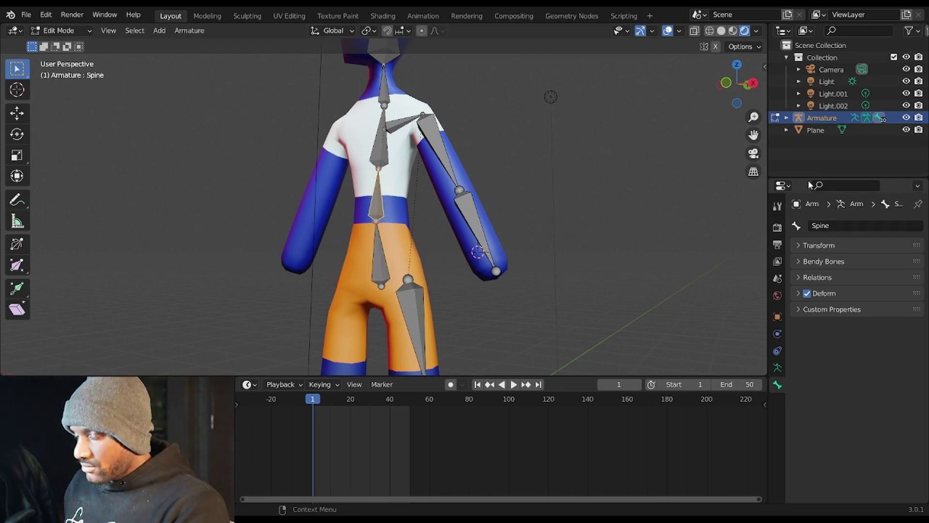
Rename the left thigh bone "Upper Leg.L"
{"action": "left_click", "coordinate": [410, 315]}
{"action": "left_click", "coordinate": [848, 224]}
{"action": "type", "text": "Upper Leg"}
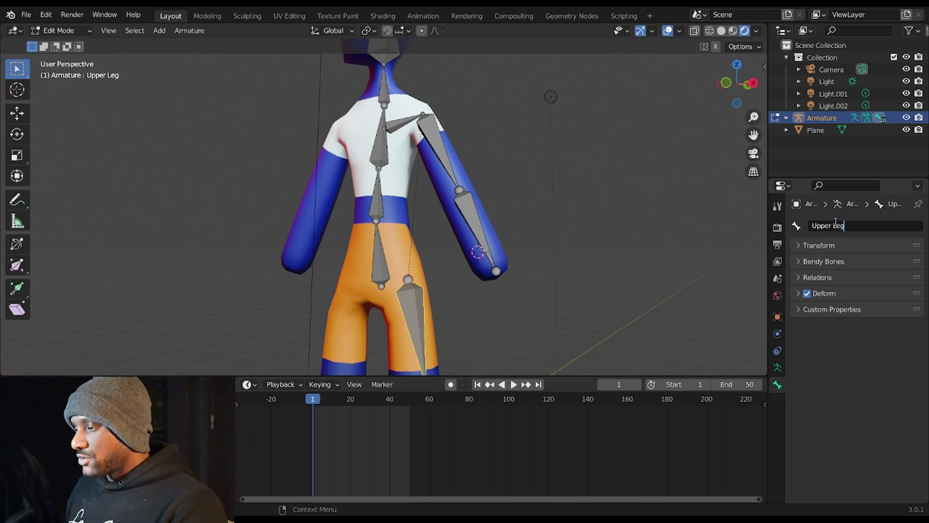
{"action": "type", "text": ".L"}
{"action": "key", "text": "Return"}
Rename the left shin bone "Lower Leg.L"
{"action": "middle_click_drag", "start_coordinate": [484, 291], "coordinate": [474, 192], "text": "shift"}
{"action": "left_click", "coordinate": [417, 315]}
{"action": "left_click", "coordinate": [843, 225]}
{"action": "type", "text": "Lower Leg.L"}
{"action": "key", "text": "Return"}
Rename the left shoulder bone "Shoulder.L"
{"action": "left_click", "coordinate": [436, 61]}
{"action": "middle_click_drag", "start_coordinate": [513, 75], "coordinate": [510, 114], "text": "shift"}
{"action": "left_click", "coordinate": [390, 66]}
{"action": "left_click", "coordinate": [836, 225]}
{"action": "type", "text": "Shoul;d"}
{"action": "key", "text": "BackSpace"}
{"action": "key", "text": "BackSpace"}
{"action": "type", "text": "der.L"}
{"action": "key", "text": "Return"}
Rename the bone between the left shoulder and elbow "Upper Arm"
{"action": "left_click", "coordinate": [426, 92]}
{"action": "left_click", "coordinate": [842, 245]}
{"action": "left_click", "coordinate": [845, 226]}
{"action": "type", "text": "Upper  Arm"}
{"action": "key", "text": "Return"}
Rename the left forearm bone "Lower Arm.L"
{"action": "left_click", "coordinate": [464, 167]}
{"action": "double_click", "coordinate": [845, 225]}
{"action": "type", "text": "Lower Arm.L"}
{"action": "key", "text": "Return"}
Snap the 3D cursor to the world origin
{"action": "scroll", "coordinate": [438, 164], "scroll_direction": "down", "scroll_amount": 2}
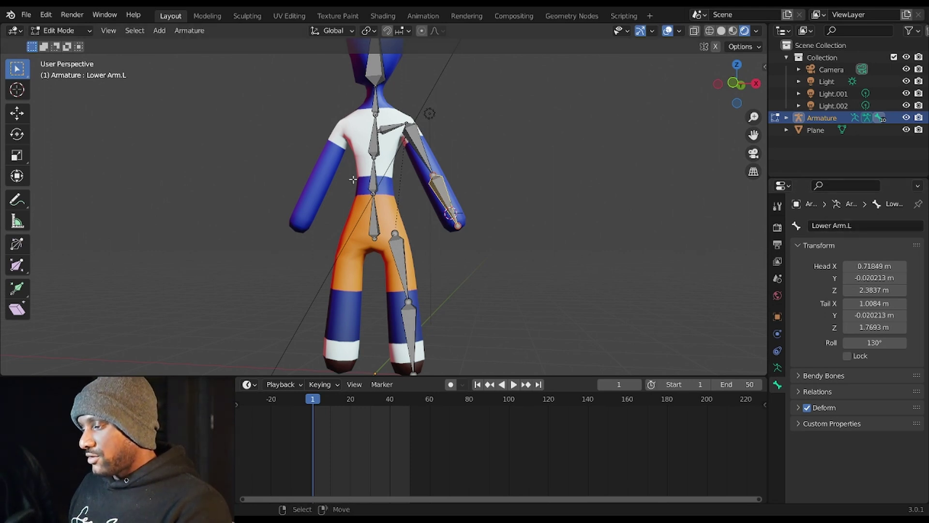
{"action": "middle_click_drag", "start_coordinate": [488, 219], "coordinate": [406, 204]}
{"action": "key", "text": "shift+s"}
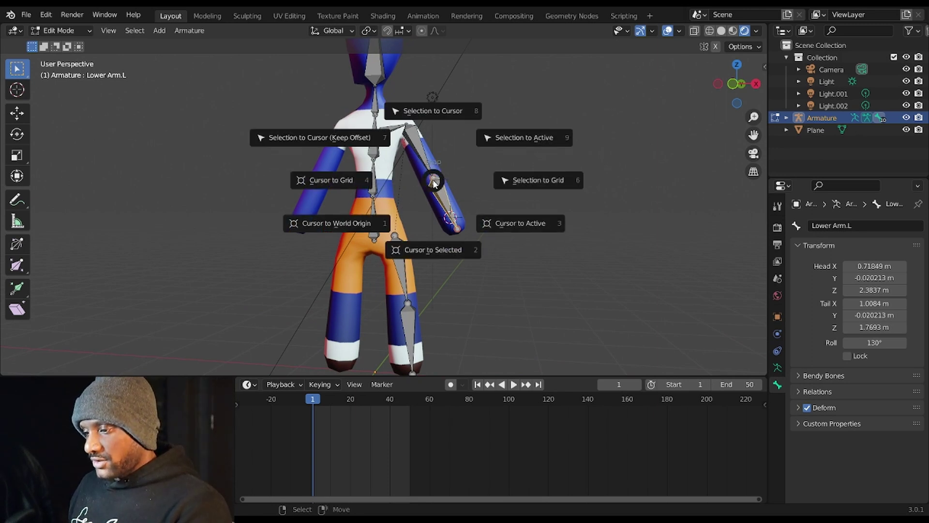
{"action": "left_click", "coordinate": [372, 228]}
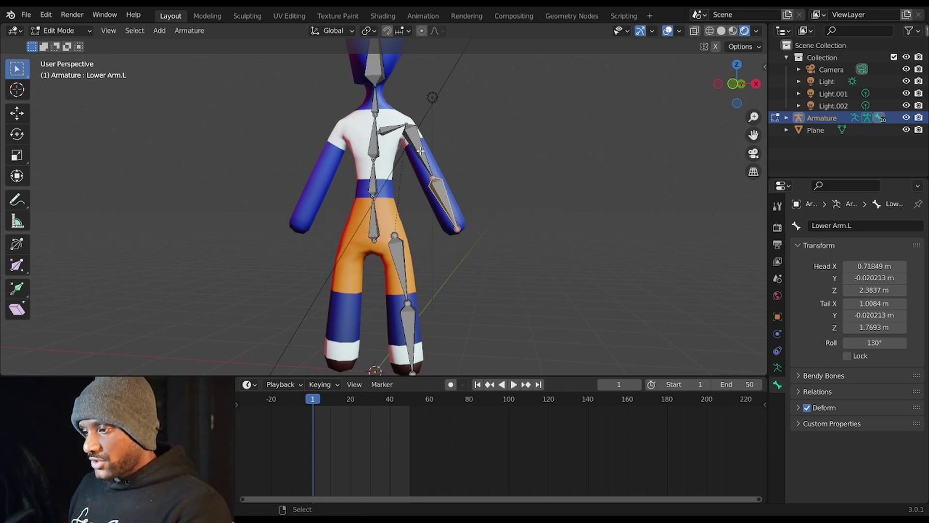
Select the left upper arm, leg and shoulder bones and symmetrize them to create the right-side bones
{"action": "left_click", "coordinate": [413, 149]}
{"action": "left_click", "coordinate": [399, 272]}
{"action": "left_click", "coordinate": [411, 309]}
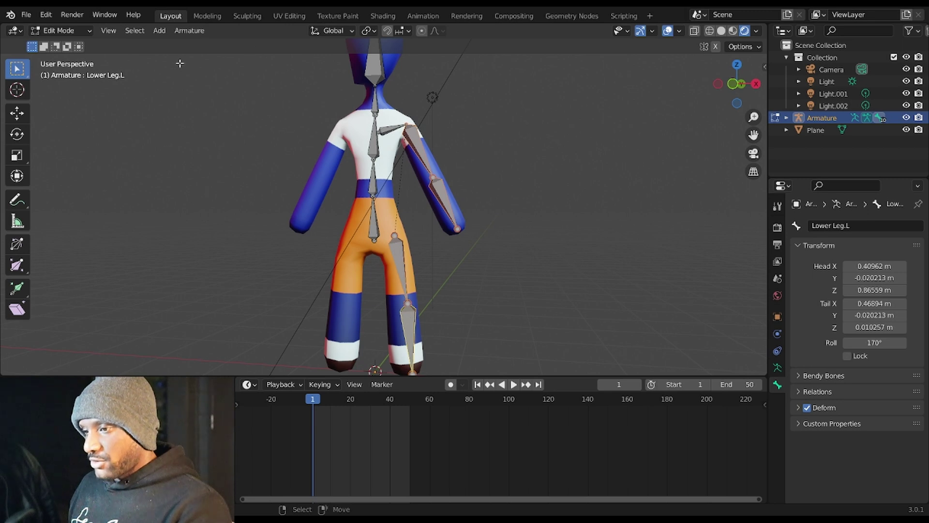
{"action": "left_click", "coordinate": [393, 129]}
{"action": "middle_click_drag", "start_coordinate": [393, 129], "coordinate": [286, 113]}
{"action": "left_click", "coordinate": [189, 31]}
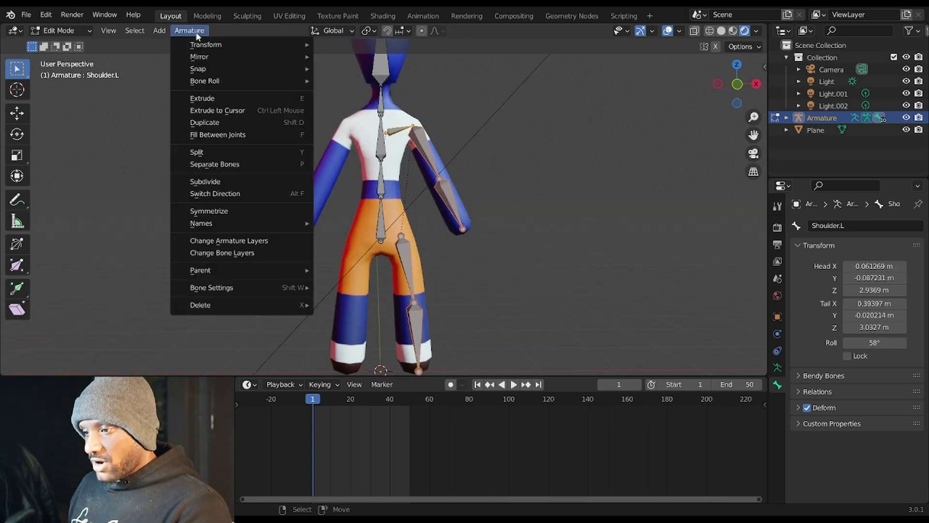
{"action": "left_click", "coordinate": [209, 211]}
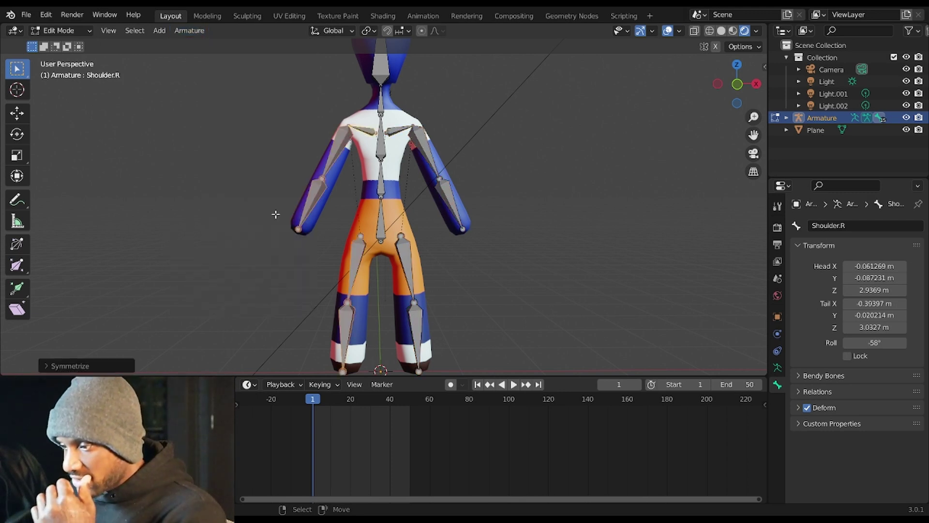
Enable X-axis mirroring for editing the armature's bones
{"action": "middle_click_drag", "start_coordinate": [348, 188], "coordinate": [368, 165]}
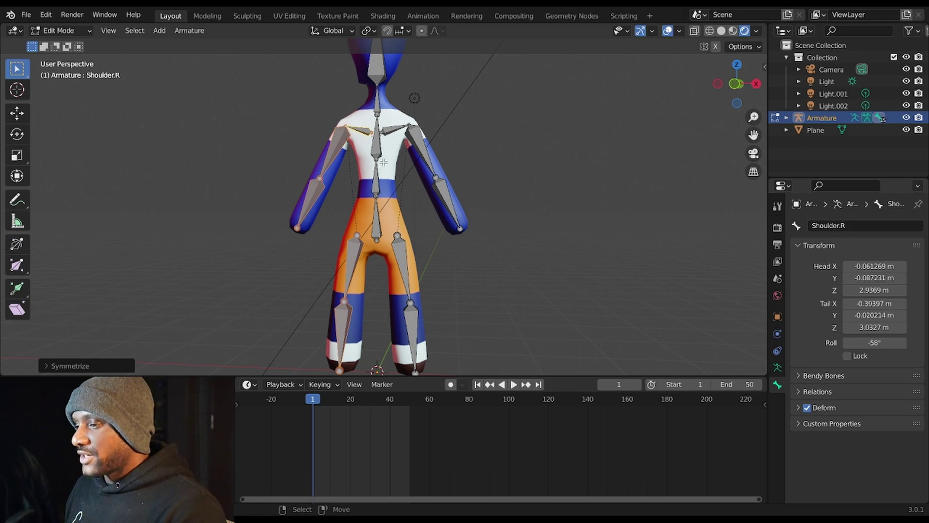
{"action": "left_click", "coordinate": [416, 149]}
{"action": "left_click", "coordinate": [403, 267]}
{"action": "left_click", "coordinate": [384, 219]}
{"action": "scroll", "coordinate": [414, 214], "scroll_direction": "up", "scroll_amount": 3}
{"action": "left_click", "coordinate": [716, 47]}
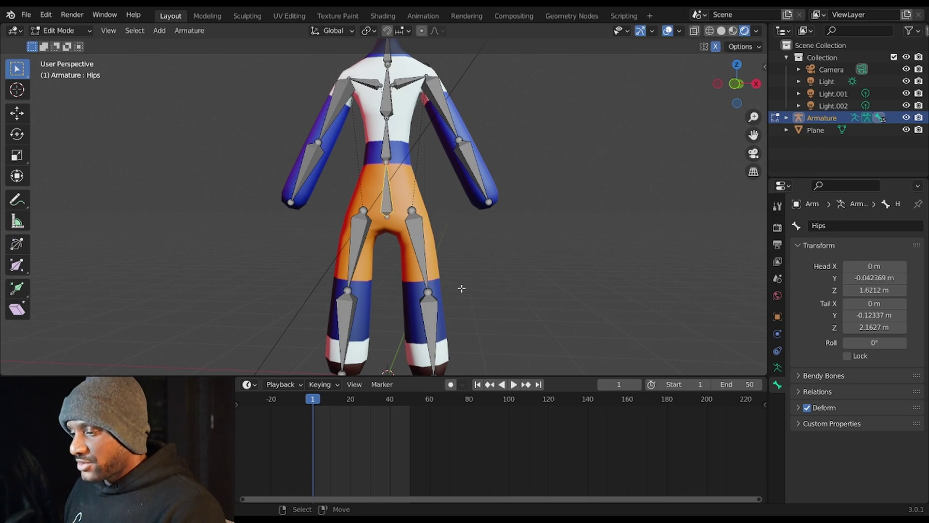
Move the left knee joint slightly inward so it is centred inside the leg
{"action": "right_click", "coordinate": [434, 294]}
{"action": "middle_click_drag", "start_coordinate": [445, 305], "coordinate": [447, 280]}
{"action": "key", "text": "g"}
{"action": "left_click", "coordinate": [442, 291]}
{"action": "key", "text": "ctrl+z"}
{"action": "right_click", "coordinate": [439, 287]}
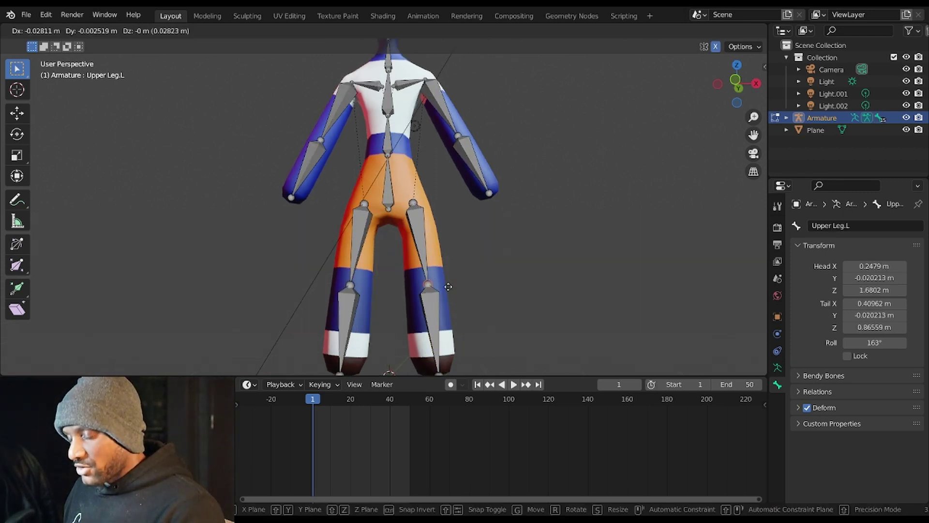
{"action": "left_click", "coordinate": [448, 287]}
Reposition the left leg's ankle, knee and hip joints in side view so the bones run inside the mesh
{"action": "middle_click_drag", "start_coordinate": [464, 273], "coordinate": [386, 276]}
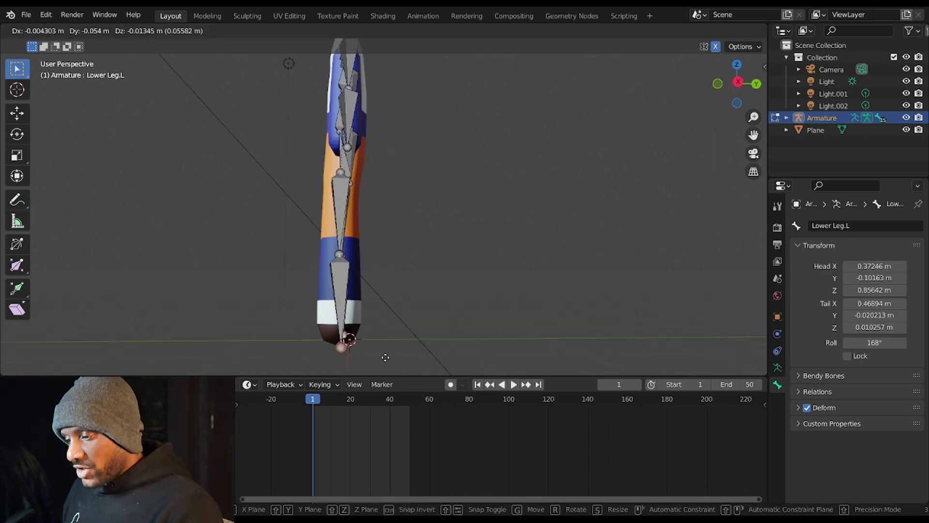
{"action": "left_click", "coordinate": [385, 357]}
{"action": "left_click", "coordinate": [341, 276]}
{"action": "key", "text": "g"}
{"action": "left_click", "coordinate": [339, 276]}
{"action": "middle_click_drag", "start_coordinate": [339, 275], "coordinate": [383, 178]}
{"action": "left_click", "coordinate": [338, 239]}
{"action": "key", "text": "g"}
{"action": "left_click", "coordinate": [363, 246]}
{"action": "left_click", "coordinate": [390, 228]}
{"action": "middle_click_drag", "start_coordinate": [390, 228], "coordinate": [392, 238]}
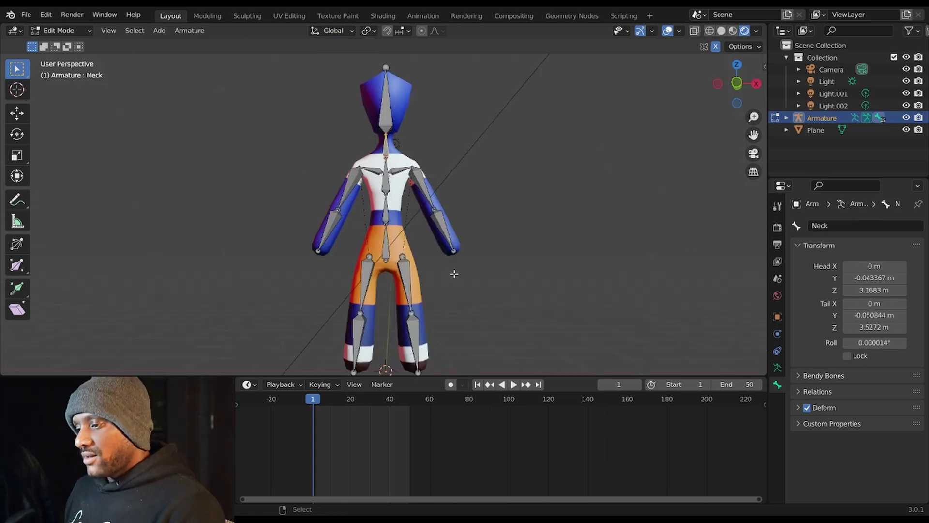
Leave armature editing and return to Object Mode
{"action": "middle_click_drag", "start_coordinate": [455, 272], "coordinate": [425, 178], "text": "shift"}
{"action": "key", "text": "ctrl+Tab"}
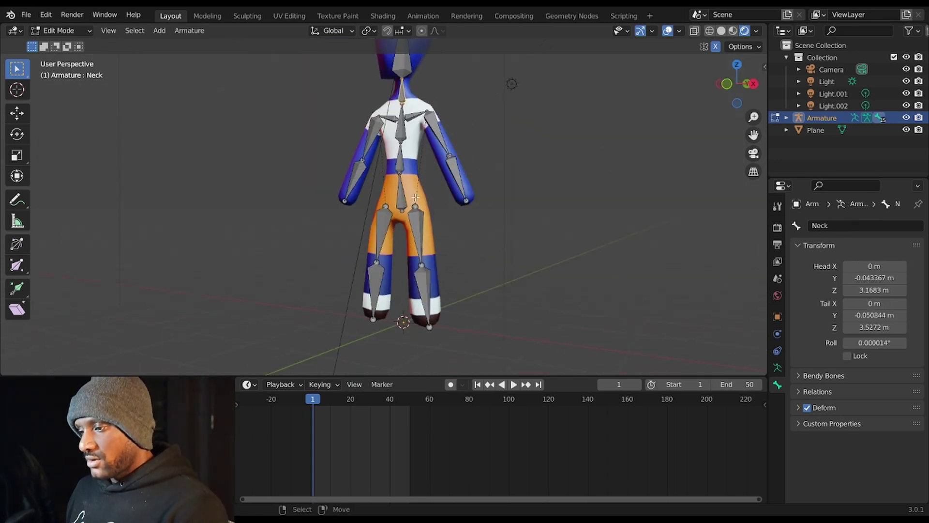
{"action": "key", "text": "Tab"}
{"action": "key", "text": "ctrl+Tab"}
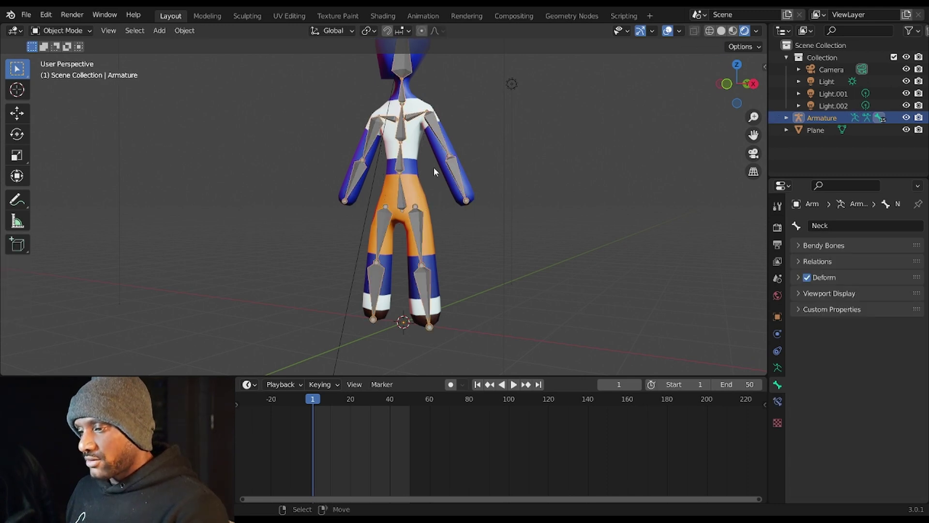
{"action": "middle_click_drag", "start_coordinate": [425, 171], "coordinate": [445, 149]}
{"action": "scroll", "coordinate": [460, 173], "scroll_direction": "up", "scroll_amount": 3}
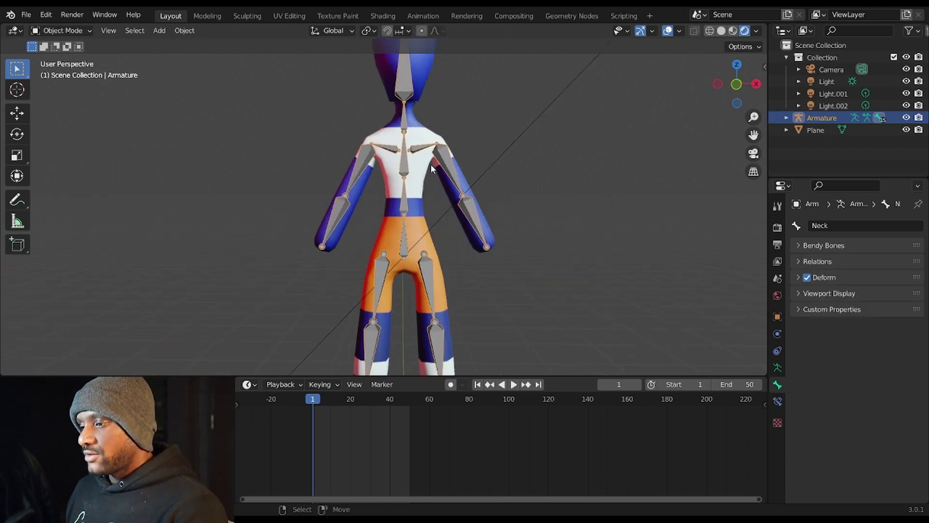
{"action": "scroll", "coordinate": [433, 166], "scroll_direction": "down", "scroll_amount": 3}
{"action": "middle_click_drag", "start_coordinate": [422, 141], "coordinate": [449, 172]}
Parent the character mesh to the armature using Armature Deform With Envelope Weights
{"action": "left_click", "coordinate": [415, 184]}
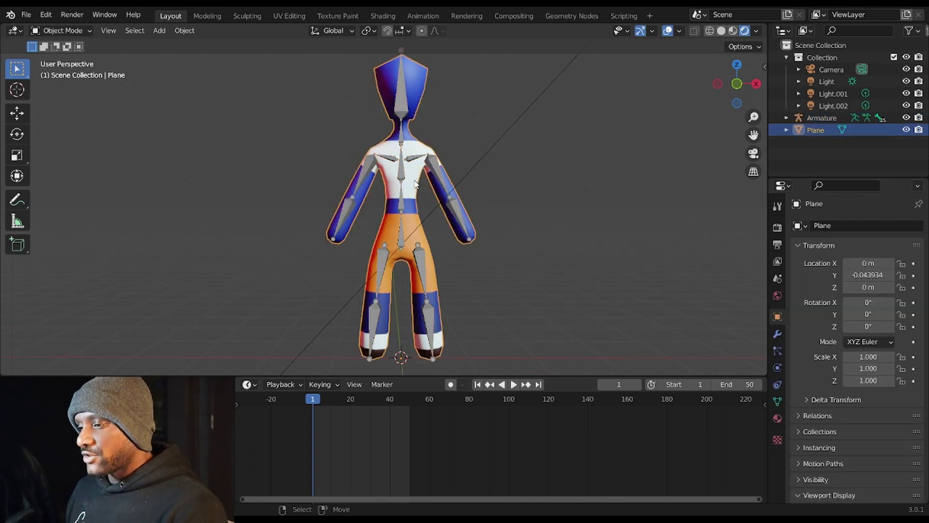
{"action": "middle_click_drag", "start_coordinate": [429, 184], "coordinate": [390, 181]}
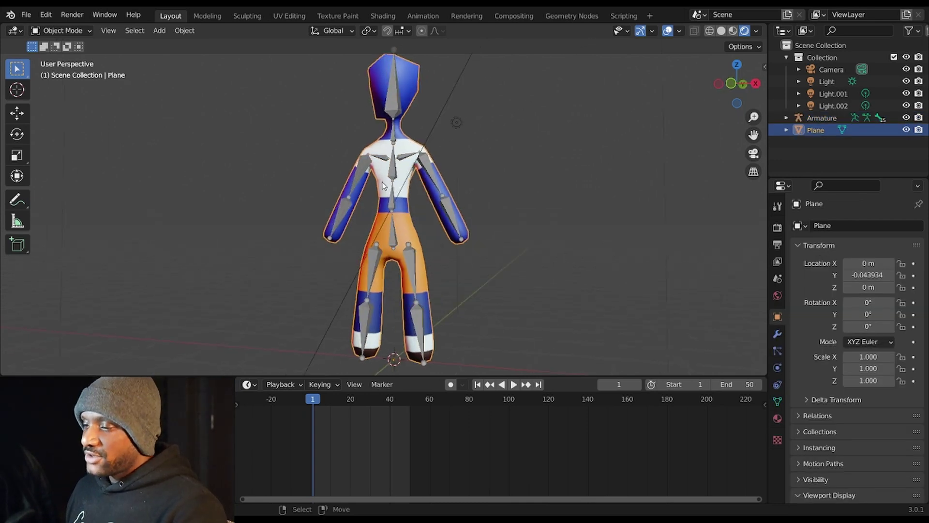
{"action": "left_click", "coordinate": [432, 182], "text": "shift"}
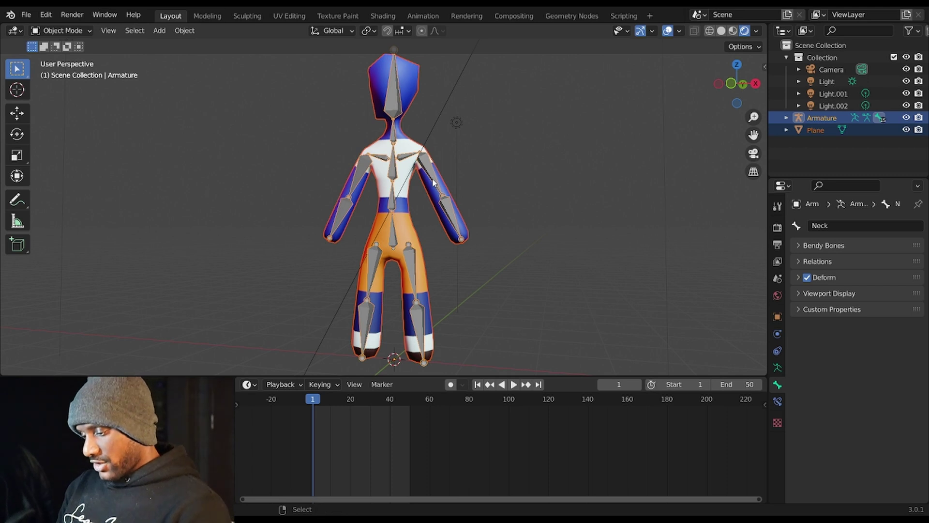
{"action": "key", "text": "ctrl+p"}
{"action": "key", "text": "Down"}
{"action": "key", "text": "Down"}
{"action": "key", "text": "Down"}
{"action": "key", "text": "Down"}
{"action": "key", "text": "Down"}
{"action": "key", "text": "Down"}
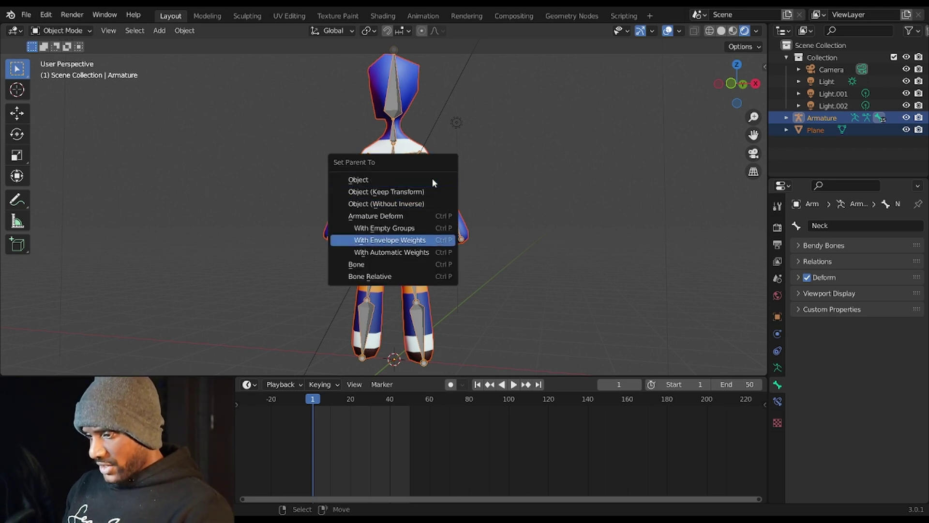
{"action": "key", "text": "Return"}
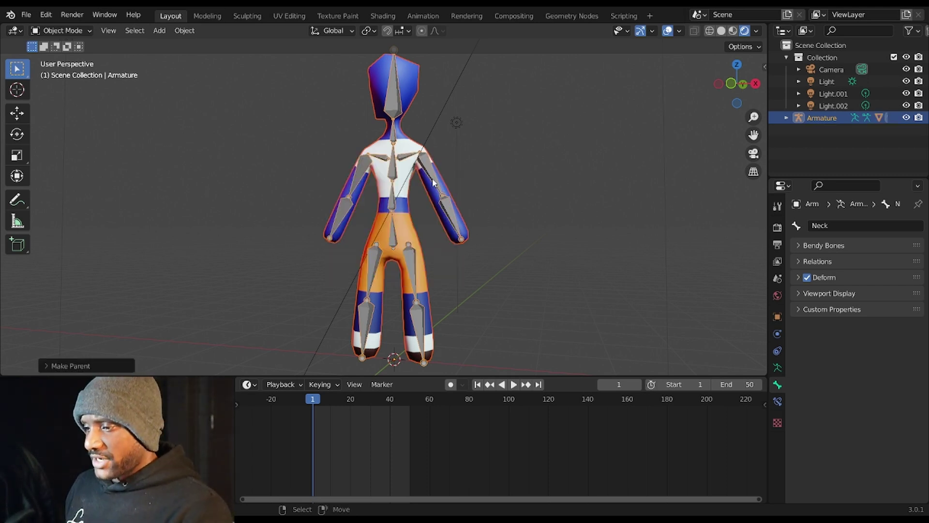
Select only the armature and switch it to Pose Mode
{"action": "right_click", "coordinate": [428, 174]}
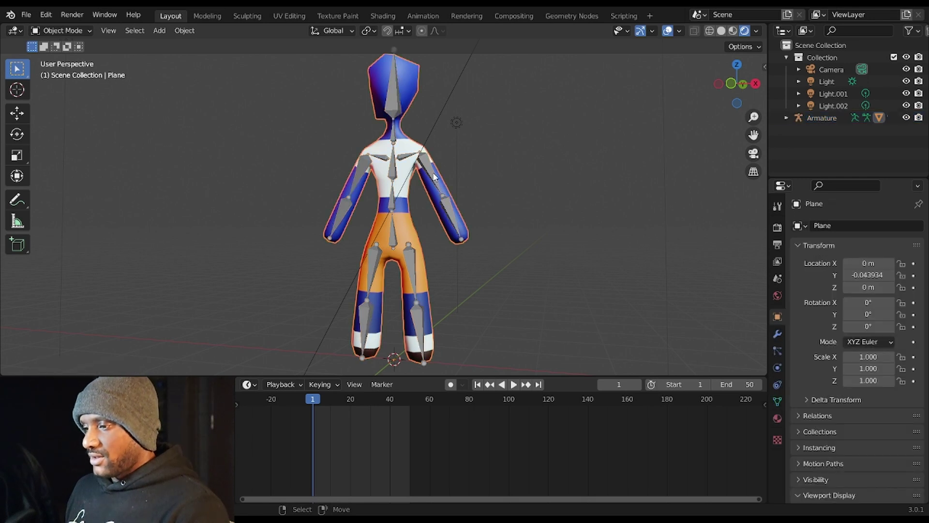
{"action": "right_click", "coordinate": [432, 171]}
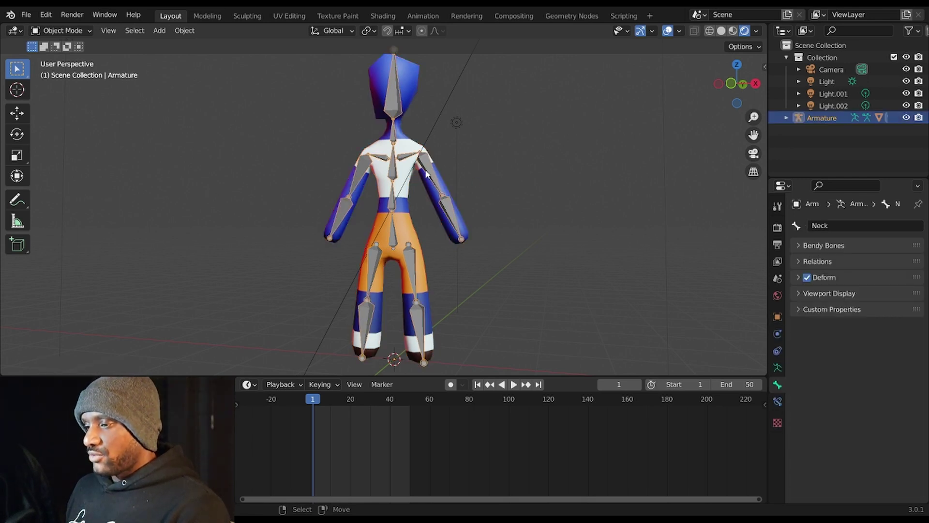
{"action": "key", "text": "ctrl+Tab"}
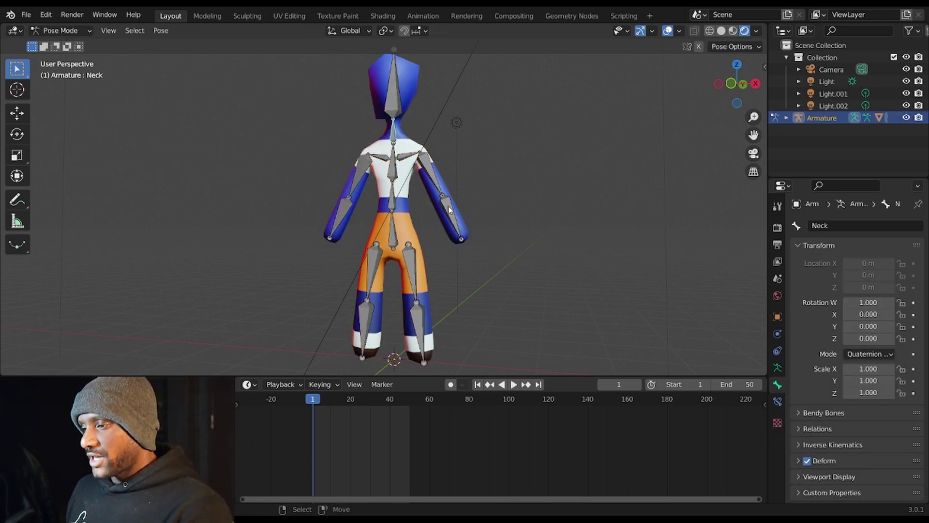
Rotate the left upper arm bone about 50° to raise the arm out sideways
{"action": "scroll", "coordinate": [432, 189], "scroll_direction": "up", "scroll_amount": 5}
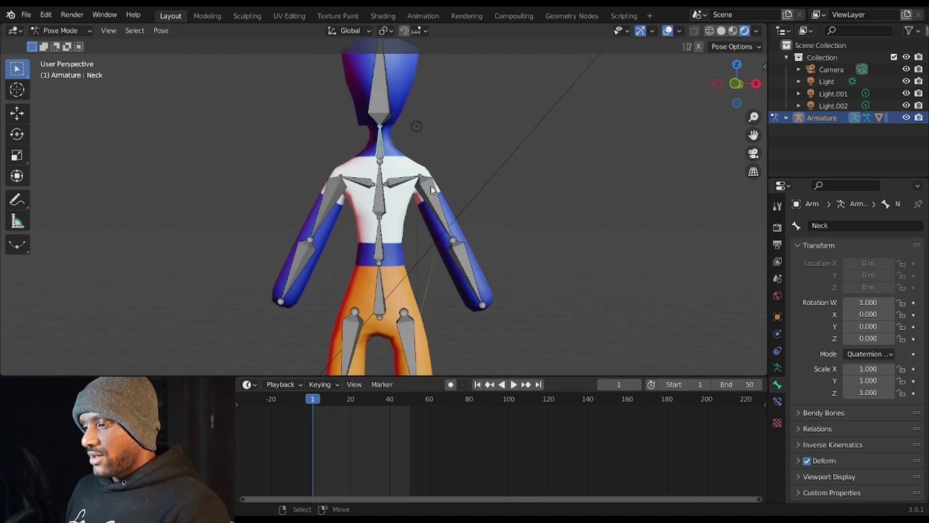
{"action": "left_click", "coordinate": [432, 189]}
{"action": "middle_click_drag", "start_coordinate": [436, 193], "coordinate": [437, 218]}
{"action": "key", "text": "r"}
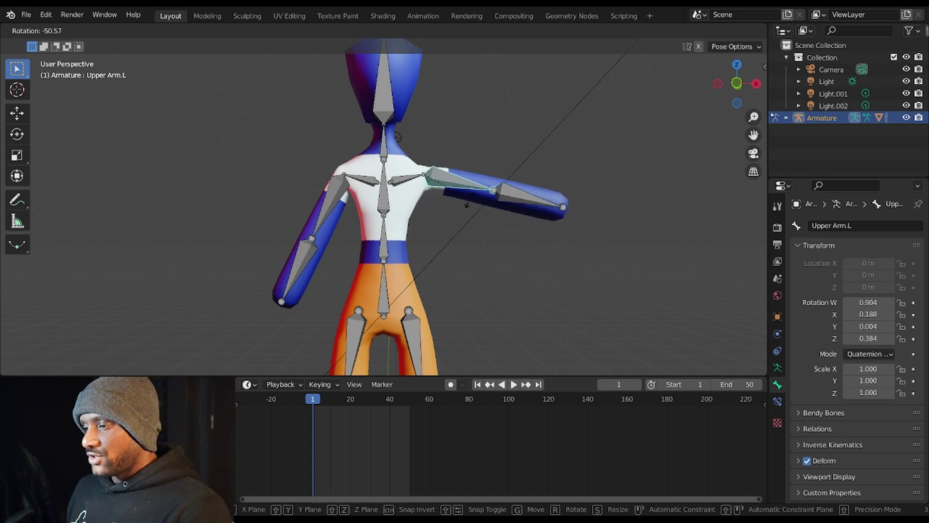
{"action": "left_click", "coordinate": [445, 194]}
{"action": "left_click_drag", "start_coordinate": [420, 186], "coordinate": [419, 189]}
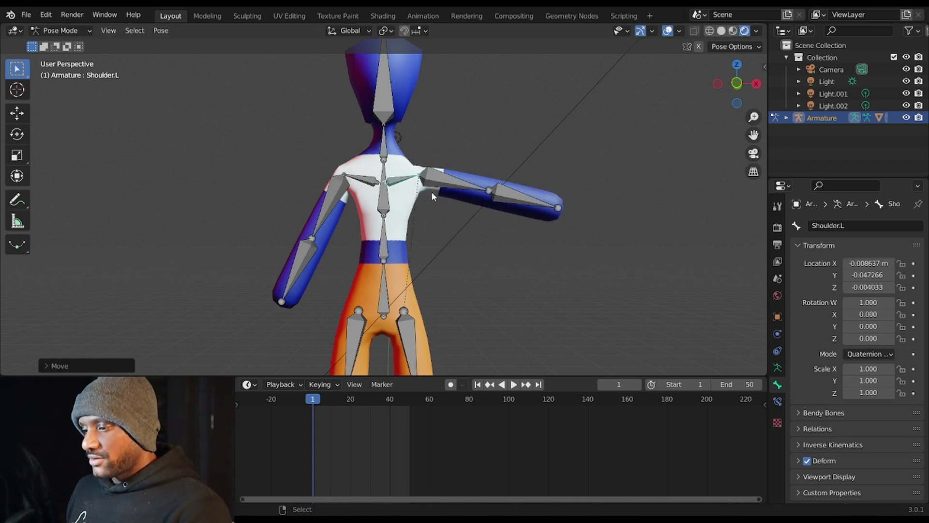
{"action": "key", "text": "alt+g"}
{"action": "scroll", "coordinate": [418, 190], "scroll_direction": "down", "scroll_amount": 2}
{"action": "scroll", "coordinate": [417, 194], "scroll_direction": "up", "scroll_amount": 2}
{"action": "key", "text": "r"}
{"action": "right_click", "coordinate": [436, 200]}
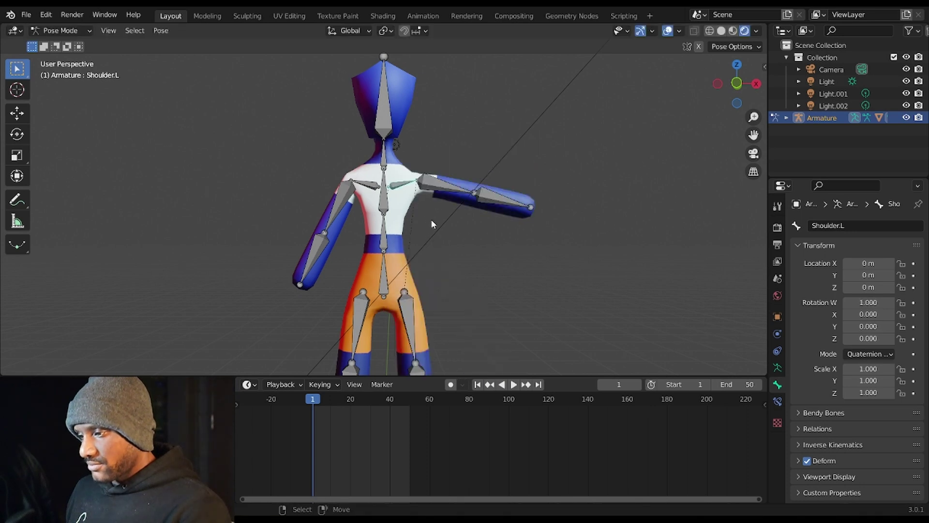
{"action": "scroll", "coordinate": [434, 229], "scroll_direction": "down", "scroll_amount": 1}
{"action": "scroll", "coordinate": [435, 236], "scroll_direction": "up", "scroll_amount": 2}
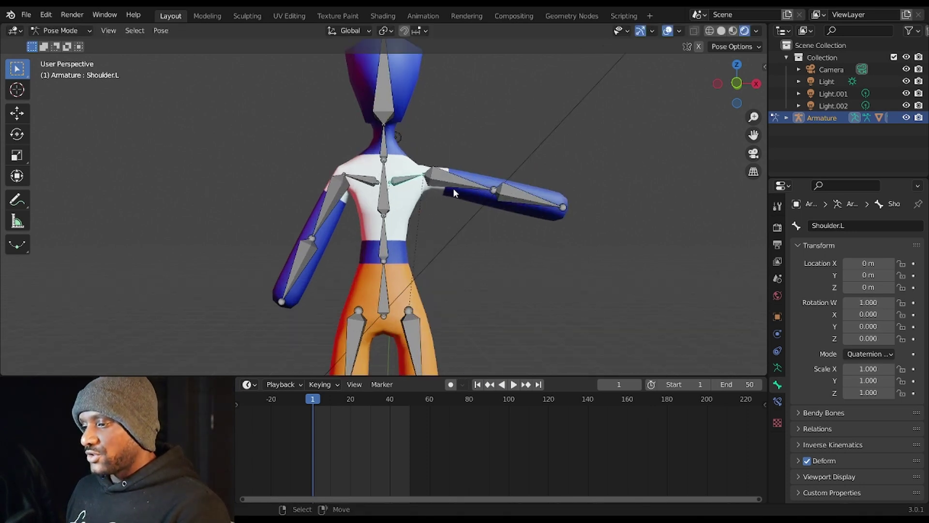
{"action": "scroll", "coordinate": [444, 215], "scroll_direction": "down", "scroll_amount": 2}
Parent the left upper leg bone to the Hips bone with Keep Offset in Edit Mode, and return to Pose Mode
{"action": "middle_click_drag", "start_coordinate": [425, 278], "coordinate": [416, 208], "text": "shift"}
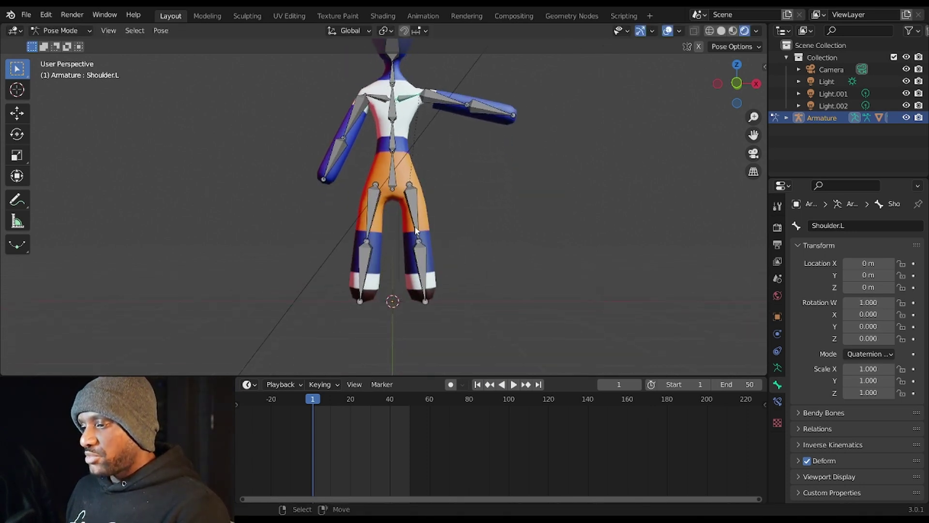
{"action": "scroll", "coordinate": [413, 229], "scroll_direction": "up", "scroll_amount": 2}
{"action": "key", "text": "Tab"}
{"action": "key", "text": "Tab"}
{"action": "key", "text": "Tab"}
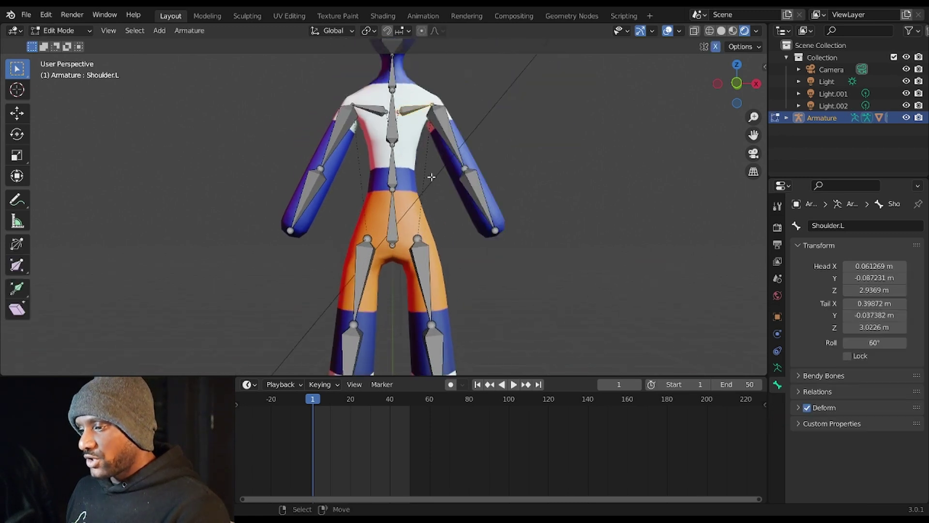
{"action": "left_click", "coordinate": [423, 245]}
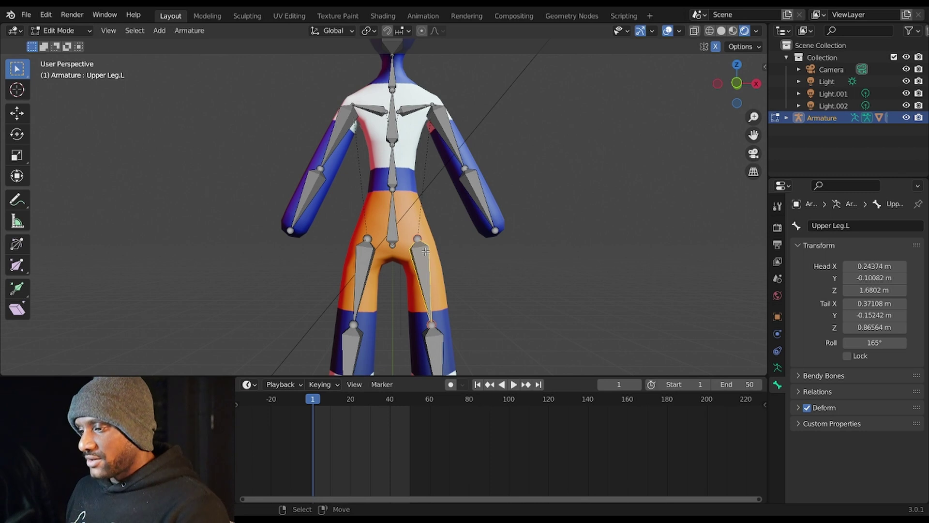
{"action": "left_click", "coordinate": [392, 214], "text": "shift"}
{"action": "key", "text": "ctrl+p"}
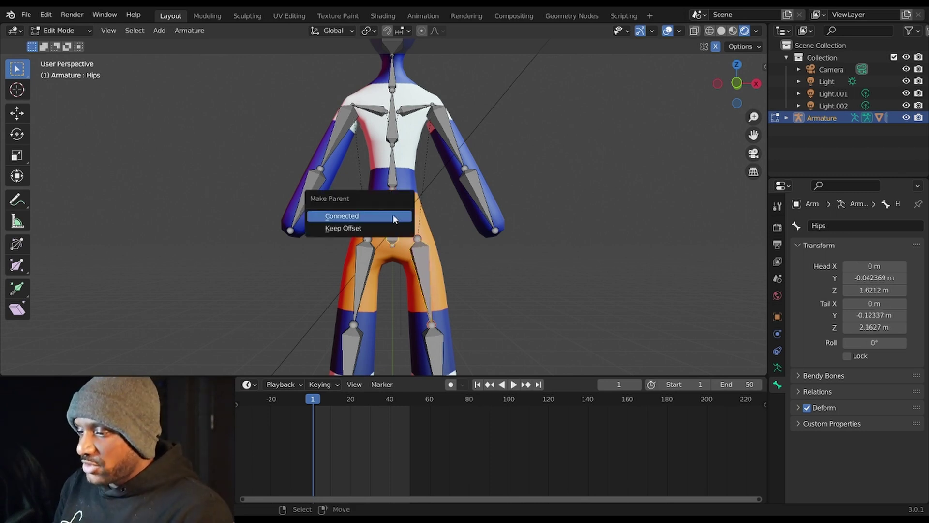
{"action": "left_click", "coordinate": [387, 228]}
{"action": "key", "text": "Tab"}
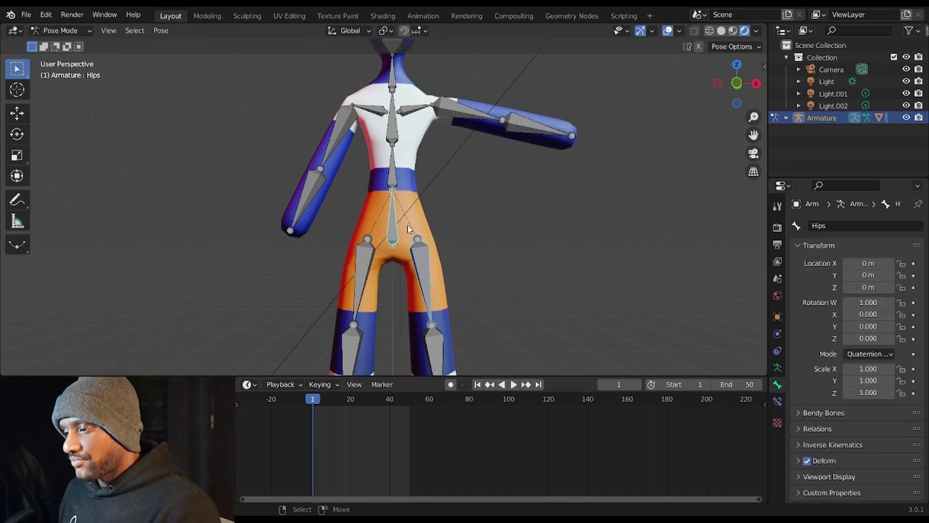
Try rotating the left upper arm and left upper leg bones to test how the mesh deforms
{"action": "left_click", "coordinate": [479, 116]}
{"action": "key", "text": "r"}
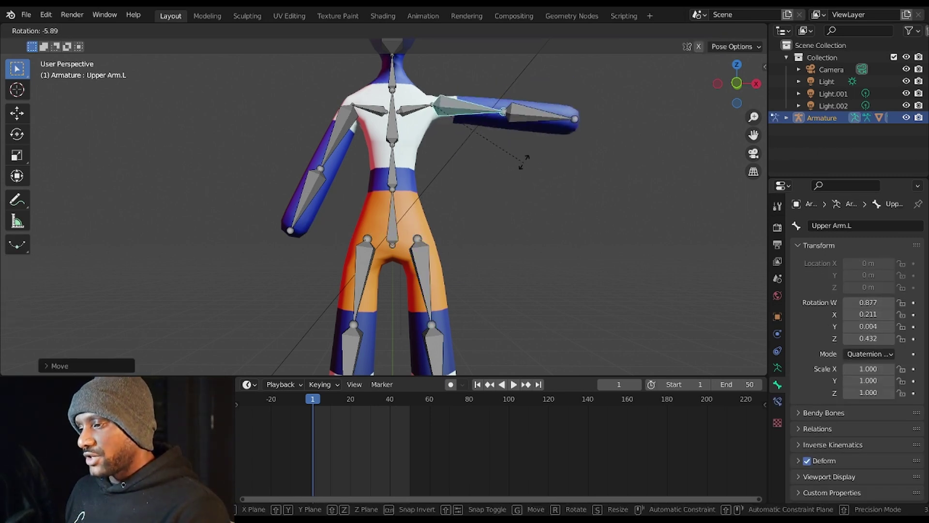
{"action": "left_click", "coordinate": [523, 160]}
{"action": "left_click", "coordinate": [423, 276]}
{"action": "key", "text": "r"}
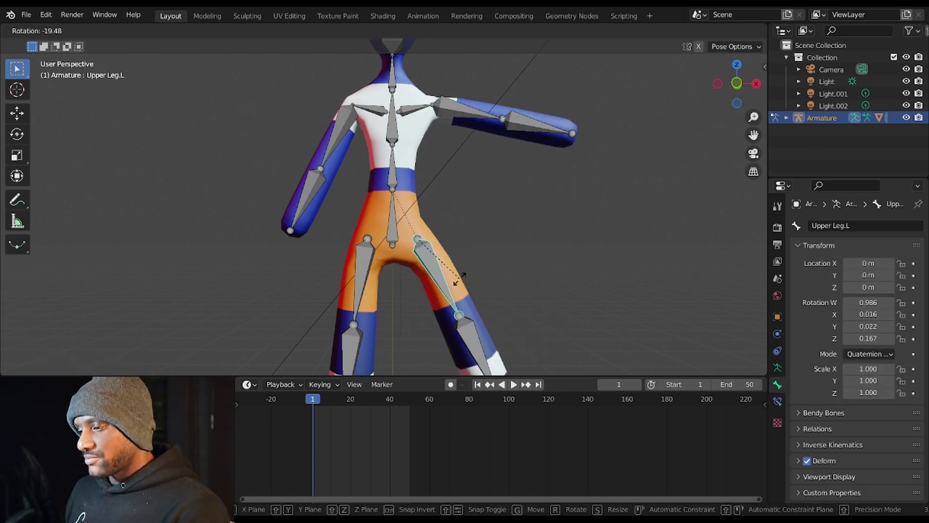
{"action": "right_click", "coordinate": [472, 269]}
{"action": "scroll", "coordinate": [457, 263], "scroll_direction": "down", "scroll_amount": 2}
{"action": "middle_click_drag", "start_coordinate": [457, 263], "coordinate": [318, 264]}
{"action": "key", "text": "r"}
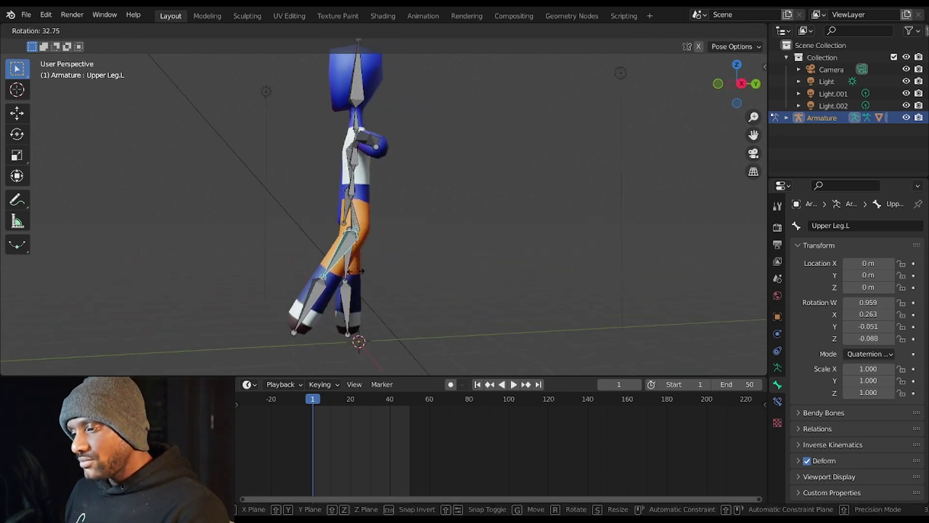
{"action": "right_click", "coordinate": [344, 249]}
Rotate the left upper leg bone in side view to swing the leg backward
{"action": "middle_click_drag", "start_coordinate": [402, 270], "coordinate": [378, 271]}
{"action": "key", "text": "r"}
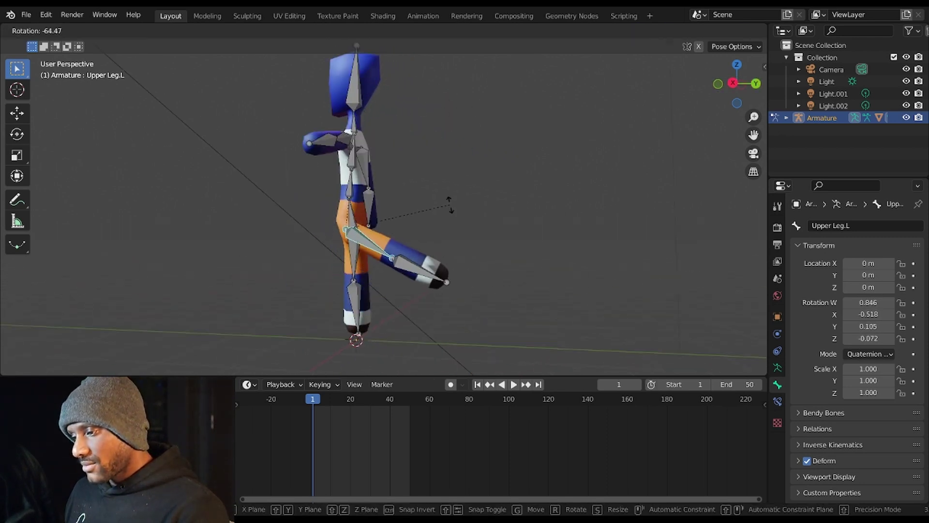
{"action": "left_click", "coordinate": [403, 215]}
{"action": "middle_click_drag", "start_coordinate": [311, 217], "coordinate": [390, 205]}
Rotate the Hips bone in side view so the whole body tilts backward
{"action": "left_click", "coordinate": [379, 214]}
{"action": "middle_click_drag", "start_coordinate": [449, 237], "coordinate": [407, 252]}
{"action": "key", "text": "r"}
{"action": "left_click", "coordinate": [412, 287]}
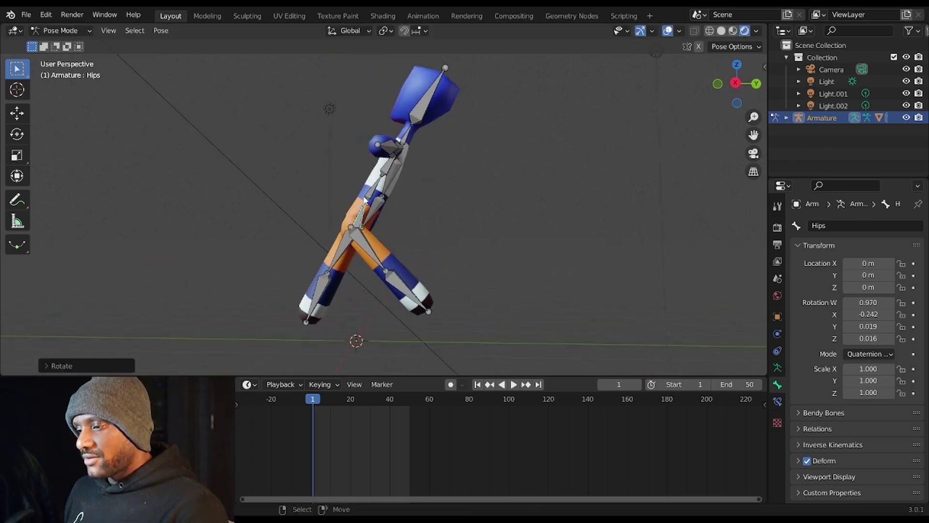
Rotate the Spine bone forward to bring the upper body and head upright over the hips
{"action": "left_click", "coordinate": [368, 199]}
{"action": "key", "text": "r"}
{"action": "left_click", "coordinate": [436, 181]}
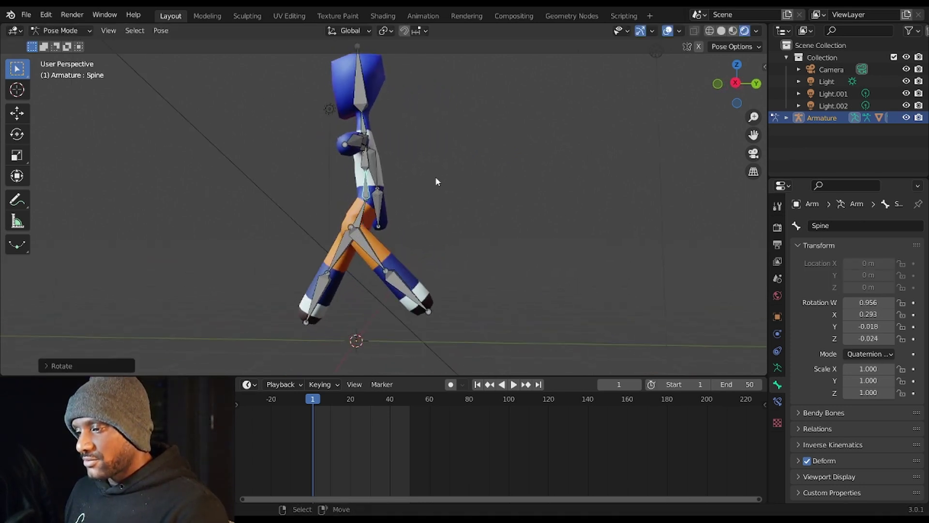
Try rotating the upper torso bone above the Spine bone in side view
{"action": "left_click", "coordinate": [361, 170]}
{"action": "key", "text": "r"}
{"action": "left_click", "coordinate": [460, 183]}
Try posing the right arm by rotating the Upper Arm.R bone outward and bending the Lower Arm.R bone upward
{"action": "middle_click_drag", "start_coordinate": [460, 183], "coordinate": [459, 205]}
{"action": "left_click", "coordinate": [352, 164]}
{"action": "key", "text": "r"}
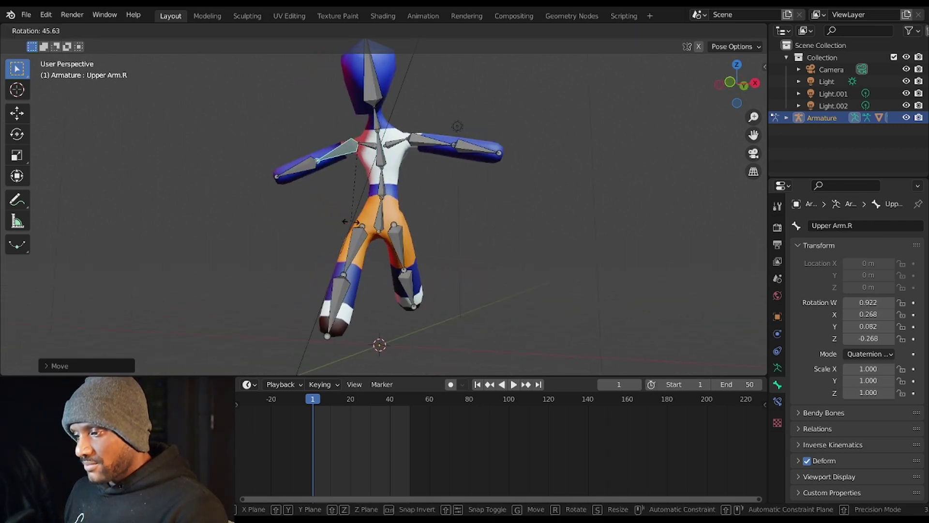
{"action": "left_click", "coordinate": [351, 222]}
{"action": "left_click", "coordinate": [300, 167]}
{"action": "key", "text": "r"}
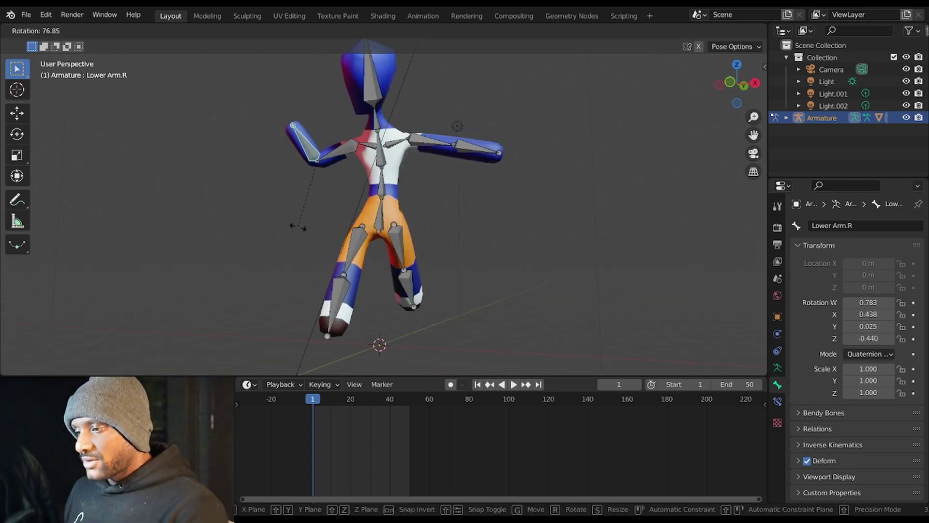
{"action": "left_click", "coordinate": [317, 228]}
Try bending the left elbow by rotating the Lower Arm.L bone, testing the deformation of the mesh
{"action": "middle_click_drag", "start_coordinate": [468, 168], "coordinate": [487, 185]}
{"action": "left_click", "coordinate": [485, 162]}
{"action": "key", "text": "r"}
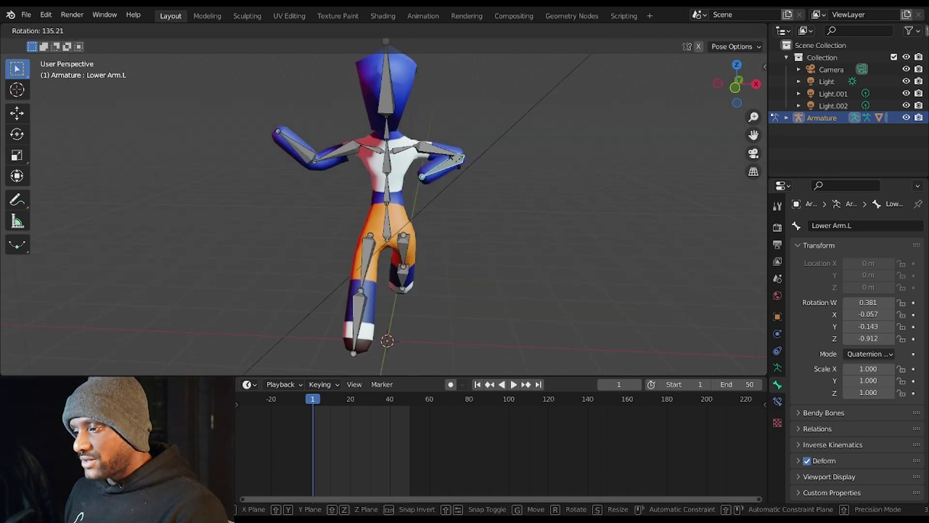
{"action": "left_click", "coordinate": [479, 170]}
{"action": "key", "text": "r"}
{"action": "key", "text": "r"}
{"action": "left_click", "coordinate": [459, 161]}
{"action": "mouse_move", "coordinate": [449, 192]}
{"action": "middle_mouse_down"}
{"action": "mouse_move", "coordinate": [356, 183]}
{"action": "mouse_move", "coordinate": [450, 171]}
{"action": "mouse_move", "coordinate": [455, 185]}
{"action": "middle_mouse_up"}
Clear the rotation of all bones to return the character to its rest pose
{"action": "key", "text": "a"}
{"action": "key", "text": "alt+r"}
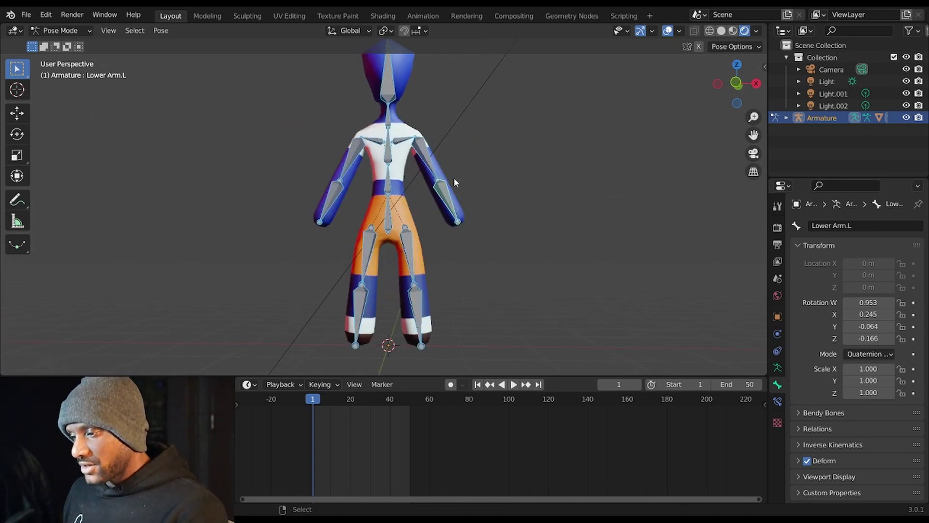
Rotate the Upper Arm.L bone so the left arm points straight out to the side
{"action": "middle_click_drag", "start_coordinate": [443, 144], "coordinate": [426, 126], "text": "shift"}
{"action": "left_click", "coordinate": [455, 167]}
{"action": "scroll", "coordinate": [456, 167], "scroll_direction": "up", "scroll_amount": 1}
{"action": "left_click", "coordinate": [445, 190]}
{"action": "middle_click_drag", "start_coordinate": [440, 186], "coordinate": [449, 165]}
{"action": "key", "text": "r"}
{"action": "left_click", "coordinate": [492, 187]}
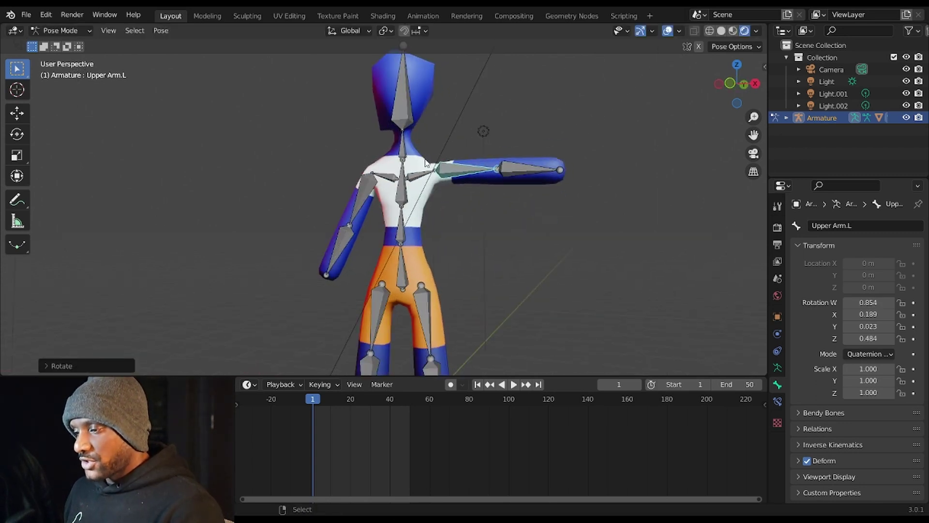
Leave Pose Mode, select the body mesh together with the armature, and enter Weight Paint mode
{"action": "key", "text": "ctrl+Tab"}
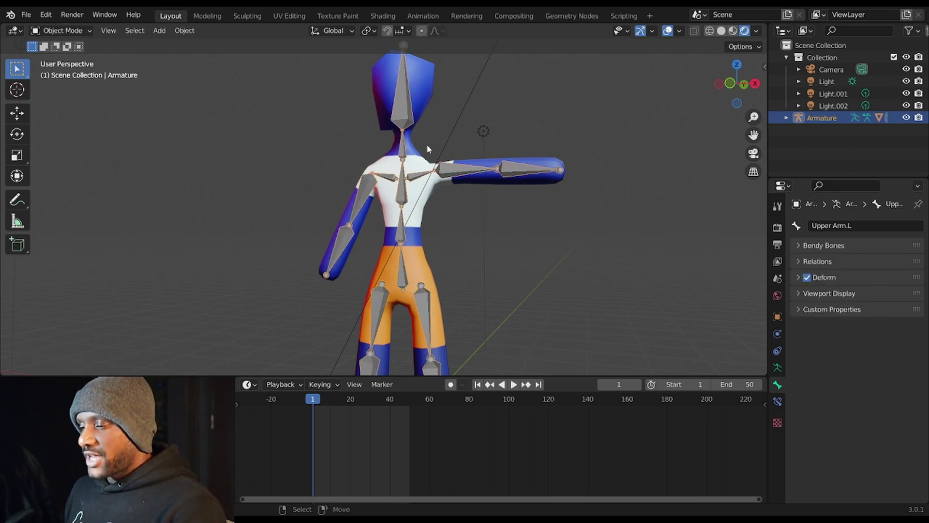
{"action": "left_click", "coordinate": [423, 83]}
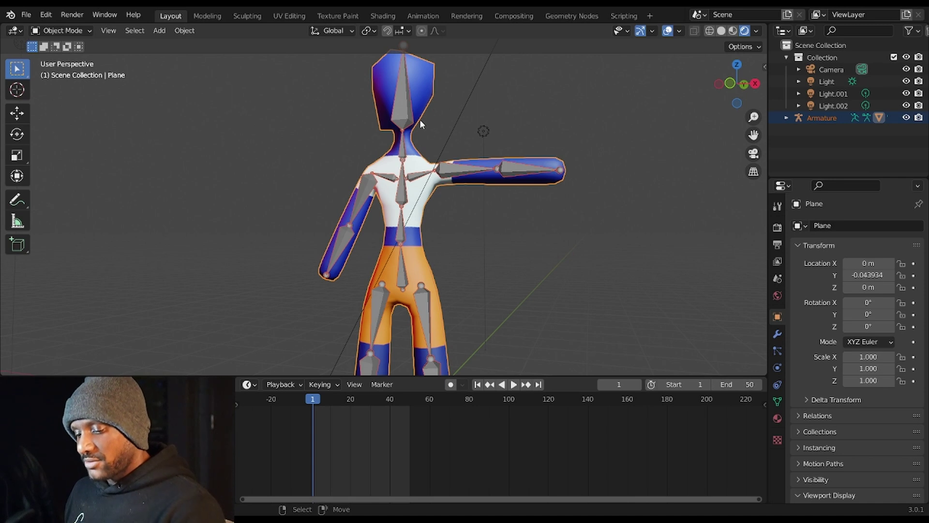
{"action": "key", "text": "ctrl+Tab"}
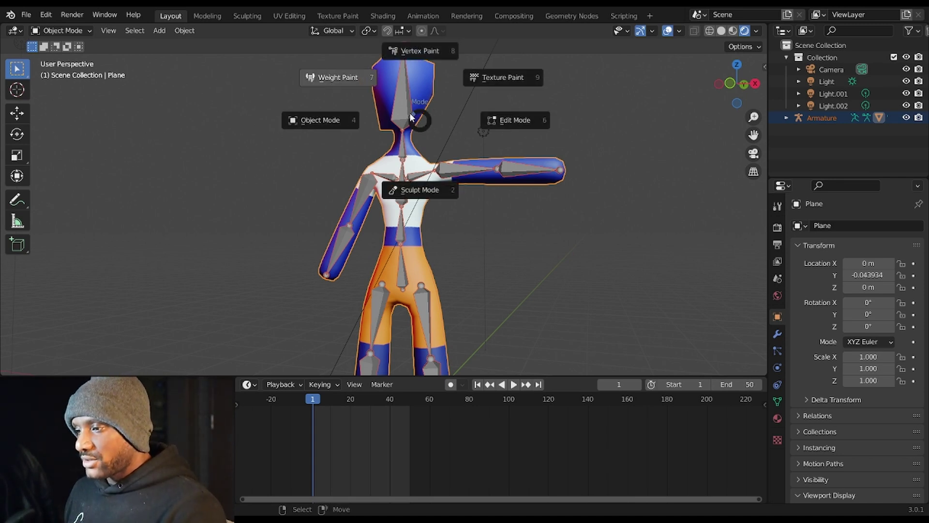
{"action": "left_click", "coordinate": [339, 79]}
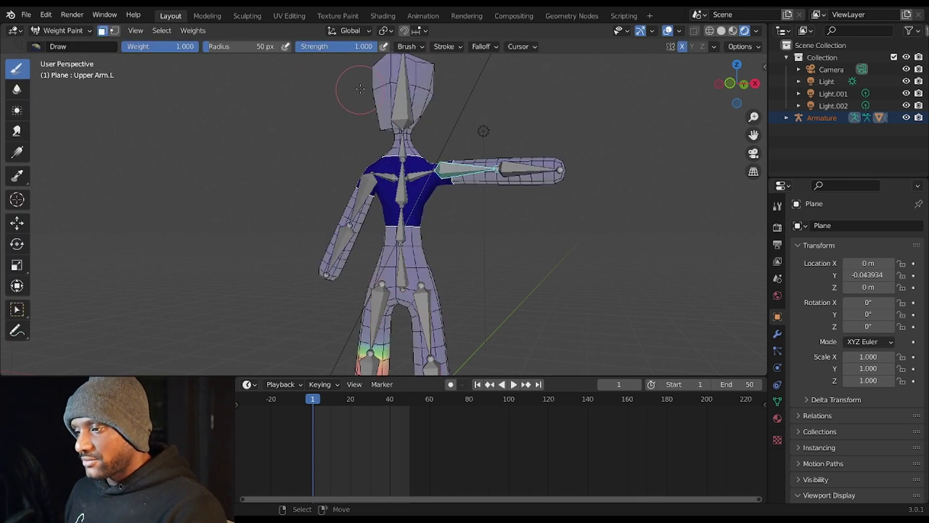
Turn off face selection masking and display the weights of the Upper Arm.L bone around the shoulder
{"action": "scroll", "coordinate": [384, 199], "scroll_direction": "up", "scroll_amount": 1}
{"action": "mouse_move", "coordinate": [384, 199]}
{"action": "middle_mouse_down", "text": "shift"}
{"action": "mouse_move", "coordinate": [349, 202]}
{"action": "mouse_move", "coordinate": [410, 188]}
{"action": "middle_mouse_up", "text": "shift"}
{"action": "left_click", "coordinate": [101, 31]}
{"action": "left_click", "coordinate": [409, 167], "text": "ctrl"}
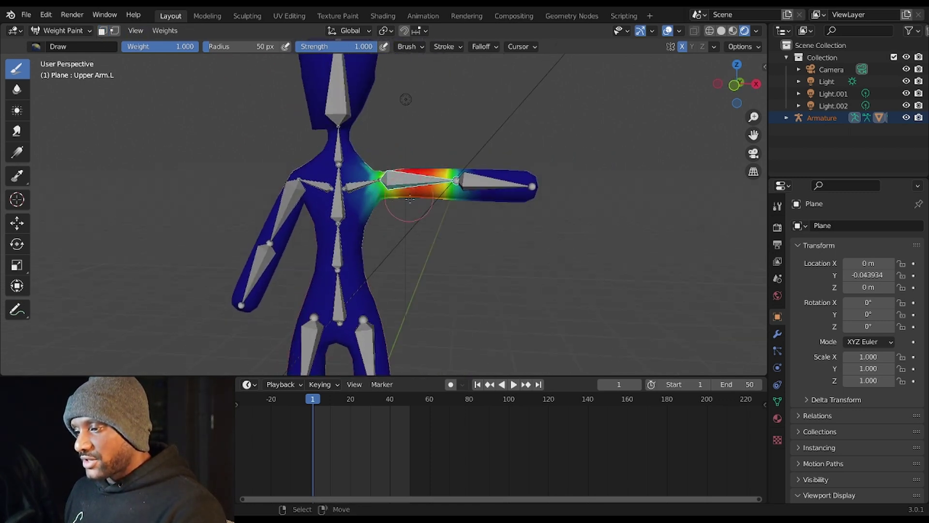
{"action": "scroll", "coordinate": [411, 205], "scroll_direction": "up", "scroll_amount": 3}
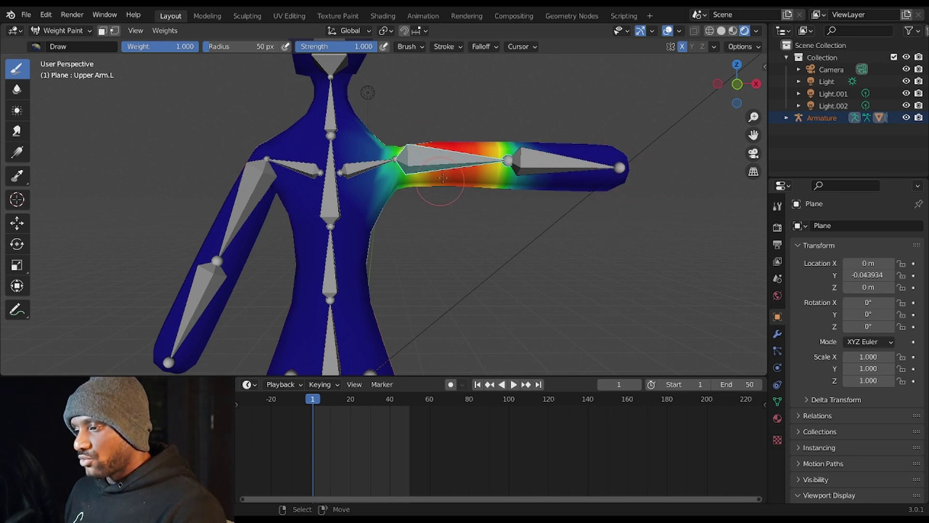
{"action": "middle_click_drag", "start_coordinate": [450, 196], "coordinate": [401, 174]}
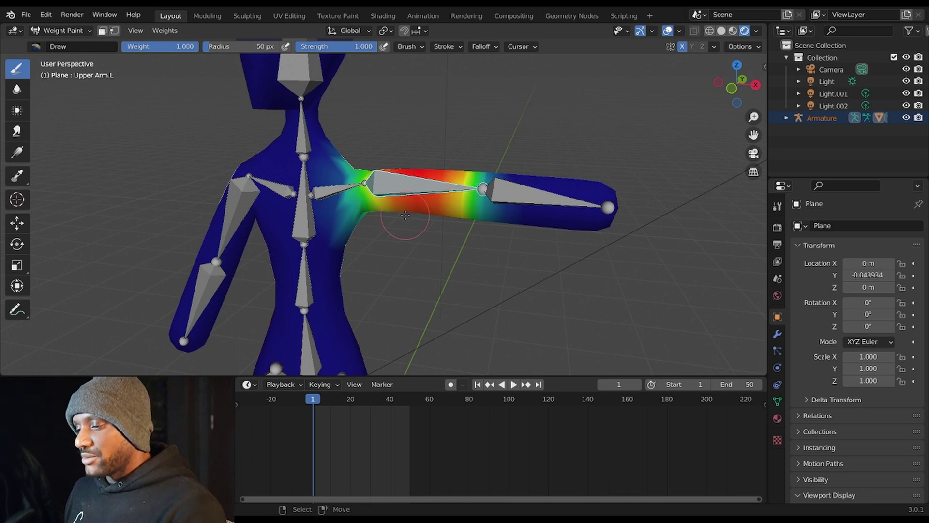
{"action": "middle_click_drag", "start_coordinate": [402, 212], "coordinate": [418, 200]}
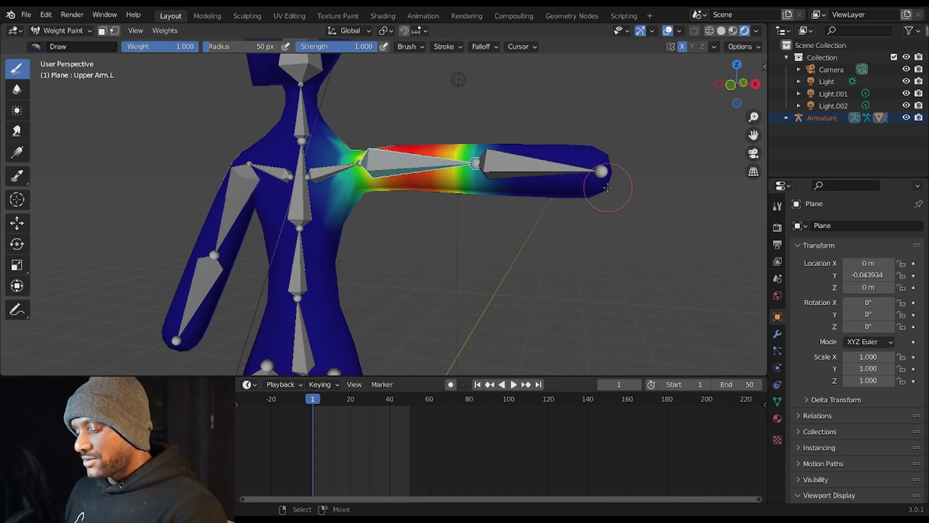
Switch to the Subtract brush with a radius of 102 px and a strength of 0.443
{"action": "key", "text": "n"}
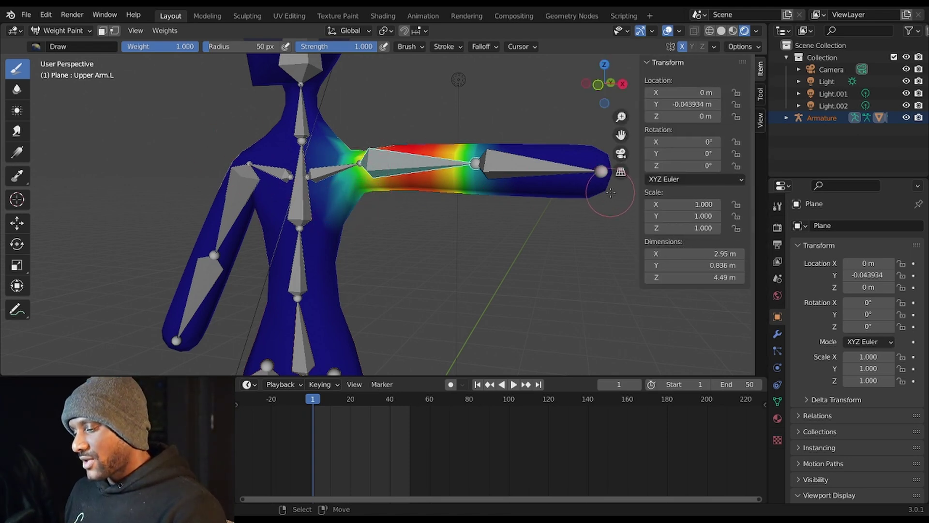
{"action": "left_click", "coordinate": [760, 93]}
{"action": "left_click", "coordinate": [658, 138]}
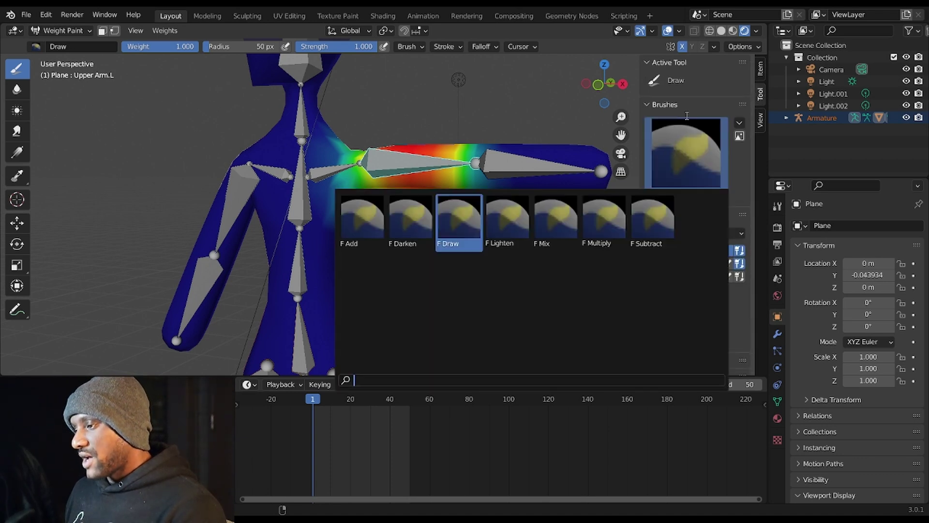
{"action": "left_click", "coordinate": [669, 62]}
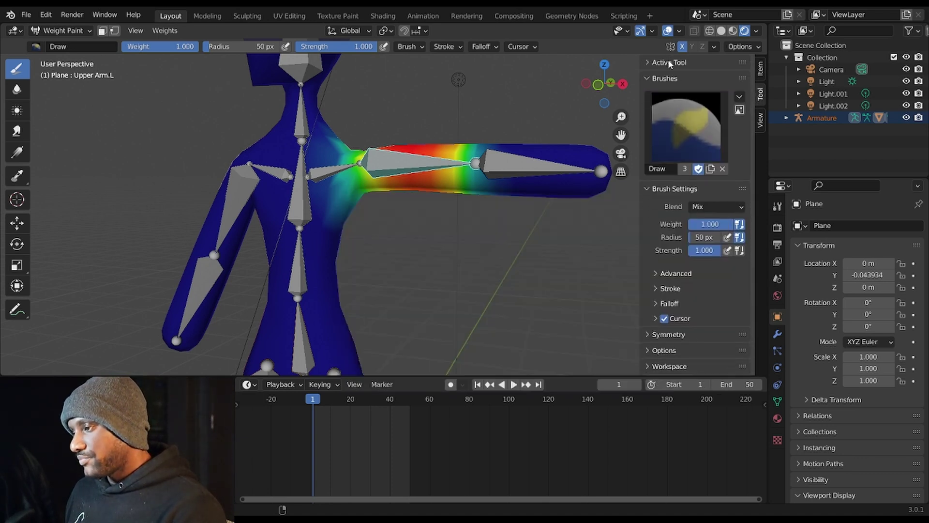
{"action": "left_click", "coordinate": [674, 124]}
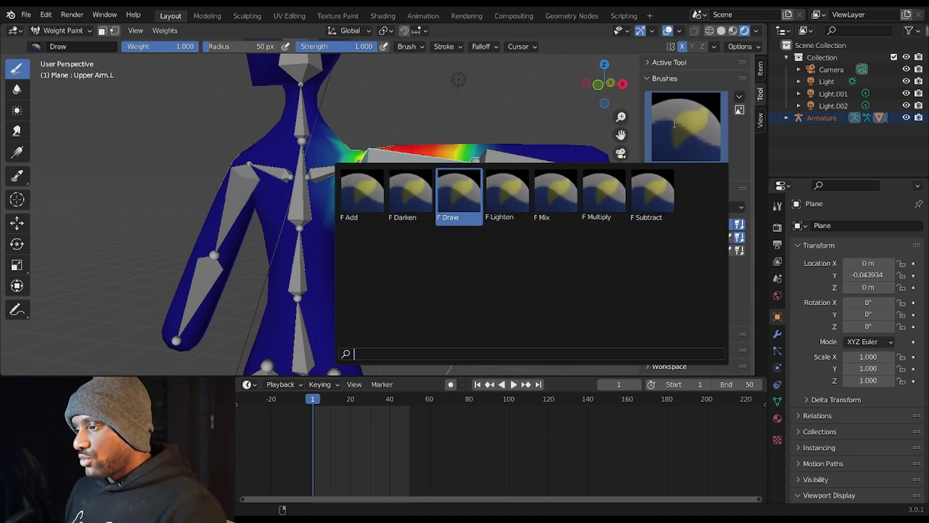
{"action": "left_click", "coordinate": [654, 196]}
{"action": "middle_click_drag", "start_coordinate": [390, 218], "coordinate": [411, 225]}
{"action": "key", "text": "f"}
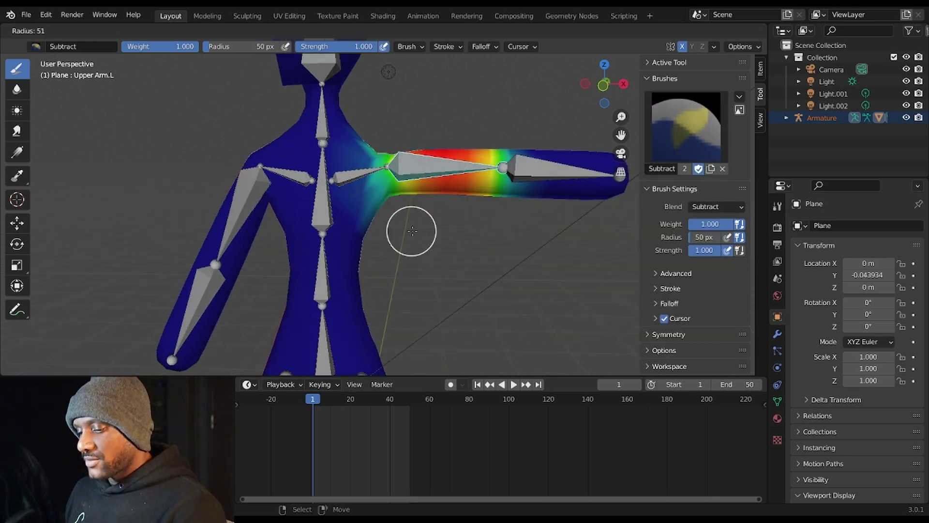
{"action": "left_click", "coordinate": [461, 227]}
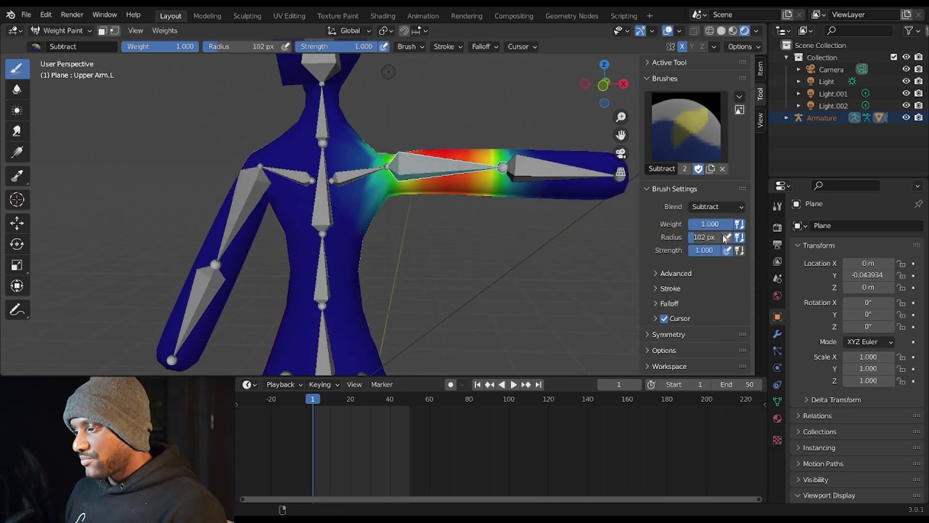
{"action": "left_click_drag", "start_coordinate": [718, 250], "coordinate": [702, 250]}
Subtract the Upper Arm.L bone's weight from the side of the torso below the left armpit, front and back
{"action": "middle_click_drag", "start_coordinate": [475, 216], "coordinate": [392, 223]}
{"action": "left_click", "coordinate": [335, 216]}
{"action": "left_click", "coordinate": [334, 216]}
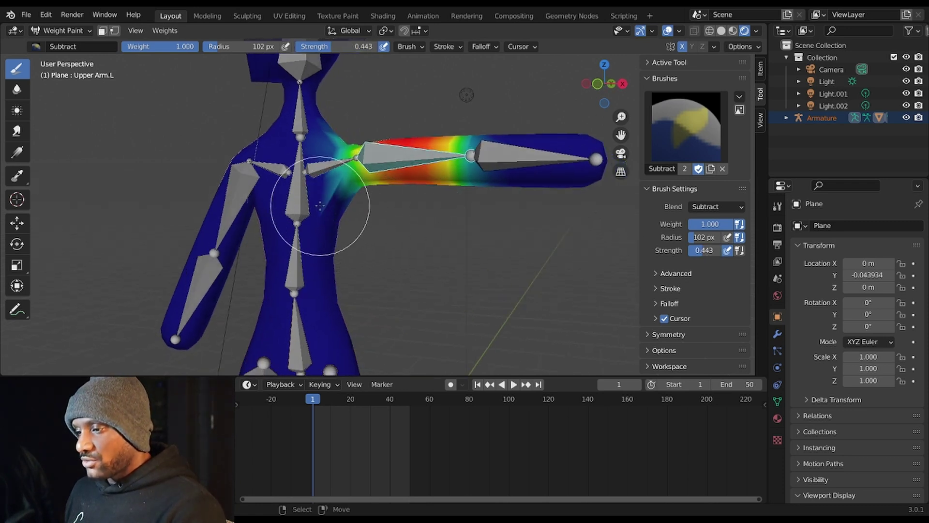
{"action": "mouse_move", "coordinate": [322, 201]}
{"action": "middle_mouse_down"}
{"action": "mouse_move", "coordinate": [348, 176]}
{"action": "mouse_move", "coordinate": [351, 276]}
{"action": "mouse_move", "coordinate": [314, 208]}
{"action": "mouse_move", "coordinate": [351, 198]}
{"action": "middle_mouse_up"}
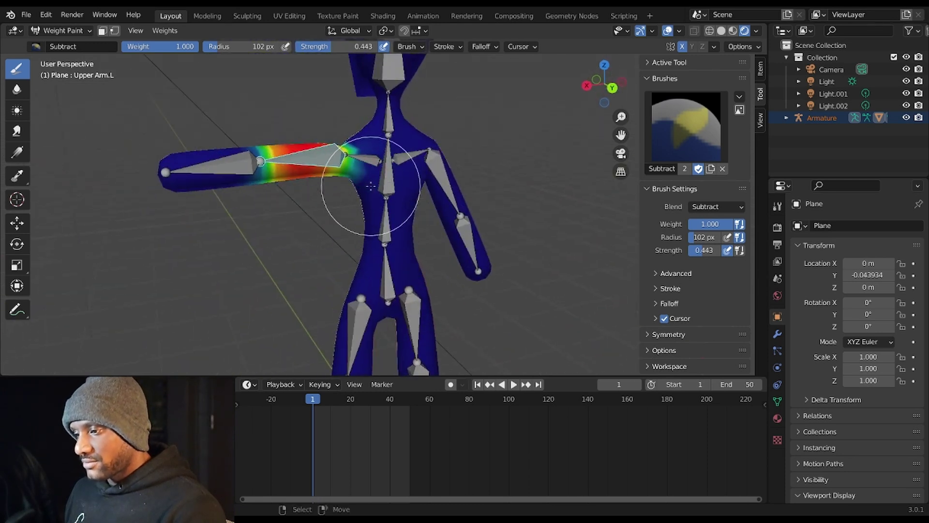
Blur the Upper Arm.L weights around the left shoulder to smooth the transition into the torso
{"action": "left_click", "coordinate": [17, 89]}
{"action": "middle_click_drag", "start_coordinate": [321, 187], "coordinate": [334, 194]}
{"action": "scroll", "coordinate": [334, 193], "scroll_direction": "up", "scroll_amount": 3}
{"action": "scroll", "coordinate": [335, 193], "scroll_direction": "up", "scroll_amount": 2}
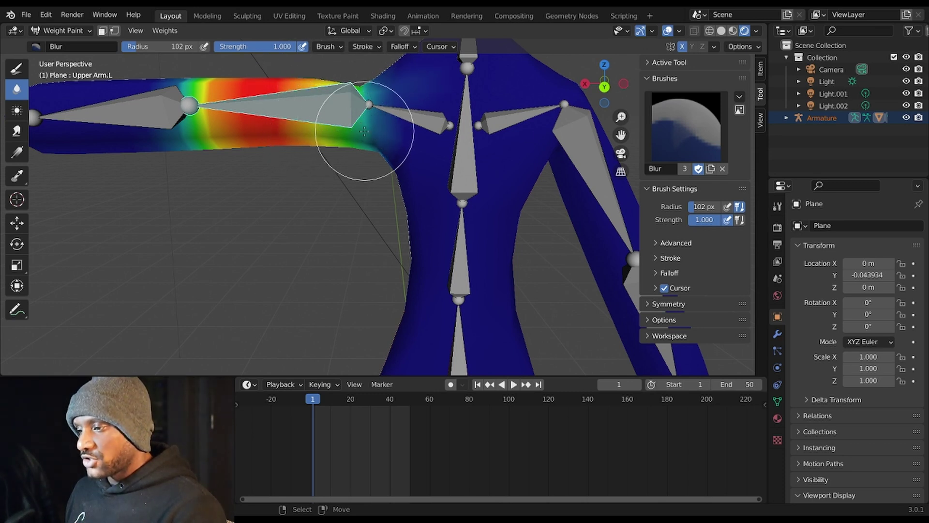
{"action": "mouse_move", "coordinate": [363, 156]}
{"action": "middle_mouse_down"}
{"action": "mouse_move", "coordinate": [441, 166]}
{"action": "mouse_move", "coordinate": [367, 202]}
{"action": "middle_mouse_up"}
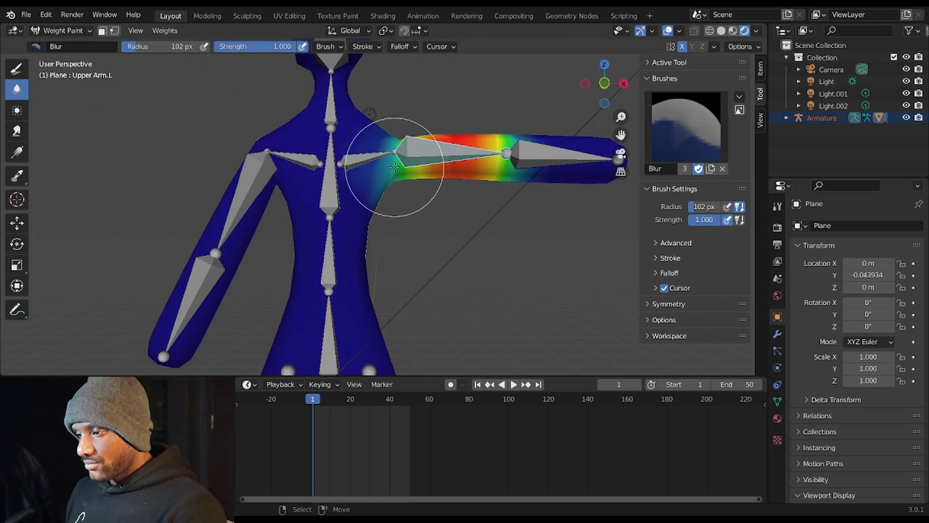
Show the brush's Symmetry settings and compare the weights of the left and right upper arm bones
{"action": "left_click", "coordinate": [668, 303]}
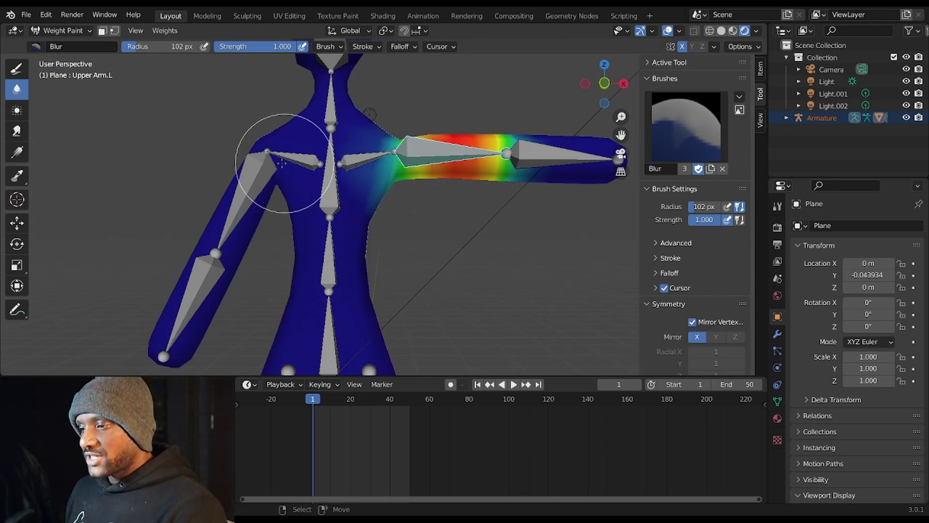
{"action": "left_click", "coordinate": [266, 167], "text": "ctrl"}
{"action": "left_click", "coordinate": [409, 153], "text": "ctrl"}
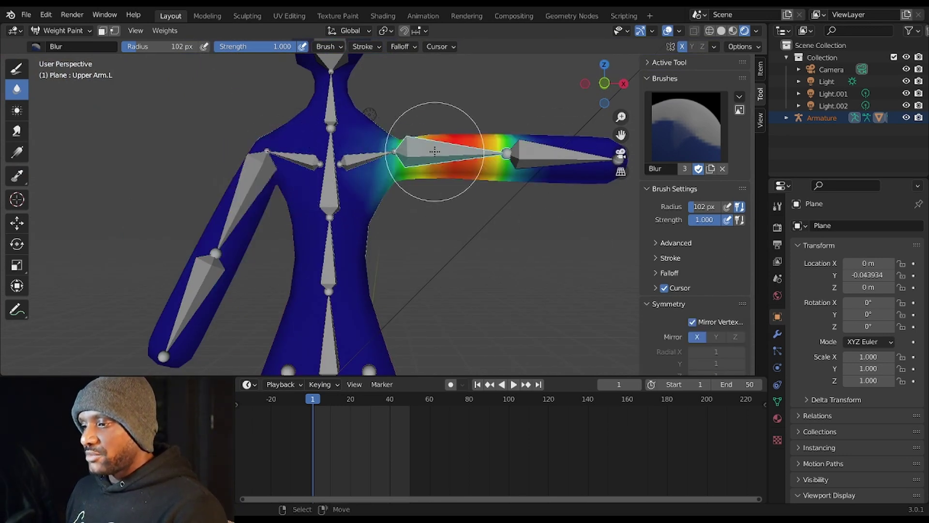
{"action": "left_click", "coordinate": [266, 159], "text": "ctrl"}
Subtract the Upper Leg.L bone's weight from the pelvis area and blur the transition at the top of the left thigh
{"action": "scroll", "coordinate": [272, 182], "scroll_direction": "down", "scroll_amount": 4}
{"action": "scroll", "coordinate": [388, 291], "scroll_direction": "up", "scroll_amount": 6}
{"action": "left_click", "coordinate": [374, 291], "text": "ctrl"}
{"action": "scroll", "coordinate": [415, 265], "scroll_direction": "down", "scroll_amount": 4}
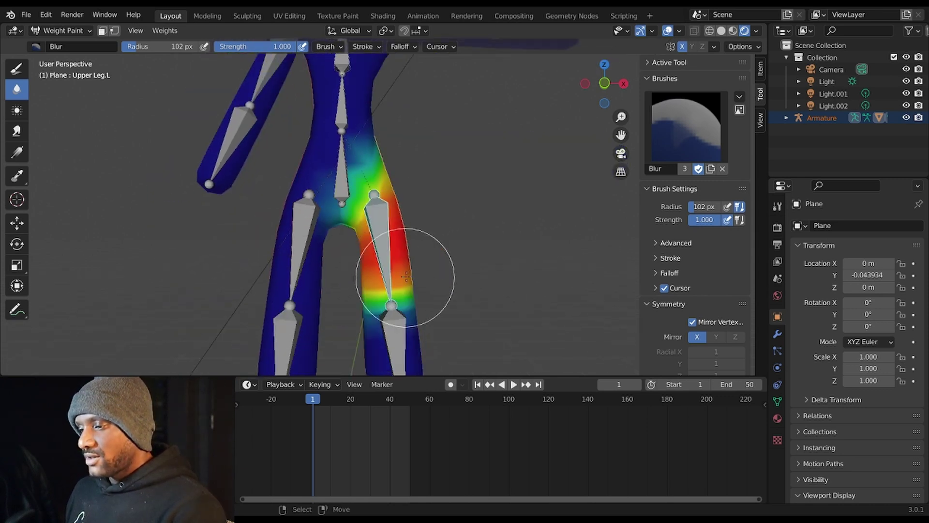
{"action": "scroll", "coordinate": [380, 244], "scroll_direction": "up", "scroll_amount": 3}
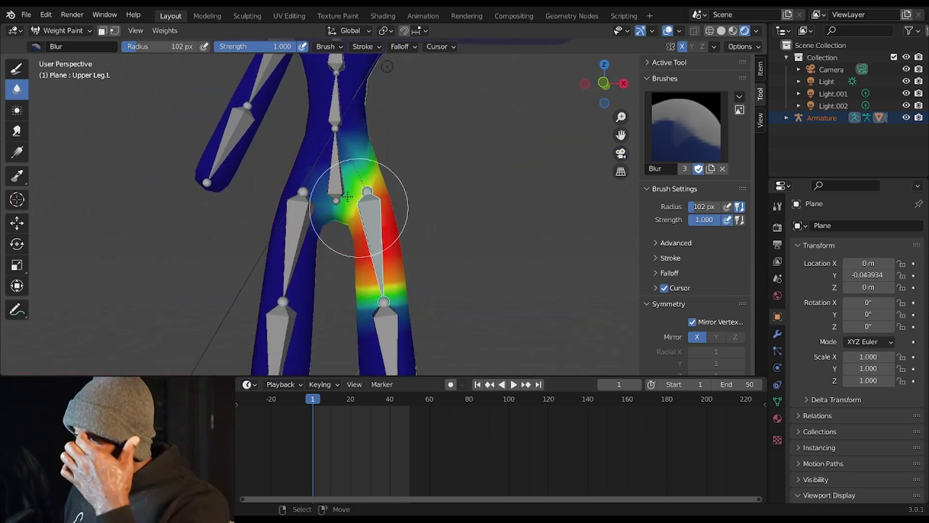
{"action": "left_click", "coordinate": [16, 68]}
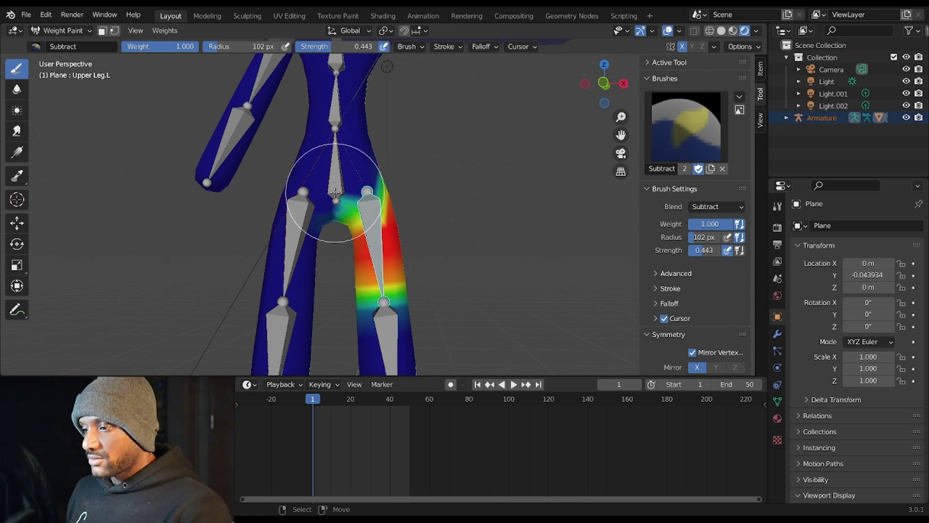
{"action": "mouse_move", "coordinate": [335, 192]}
{"action": "middle_mouse_down"}
{"action": "mouse_move", "coordinate": [362, 170]}
{"action": "mouse_move", "coordinate": [339, 189]}
{"action": "middle_mouse_up"}
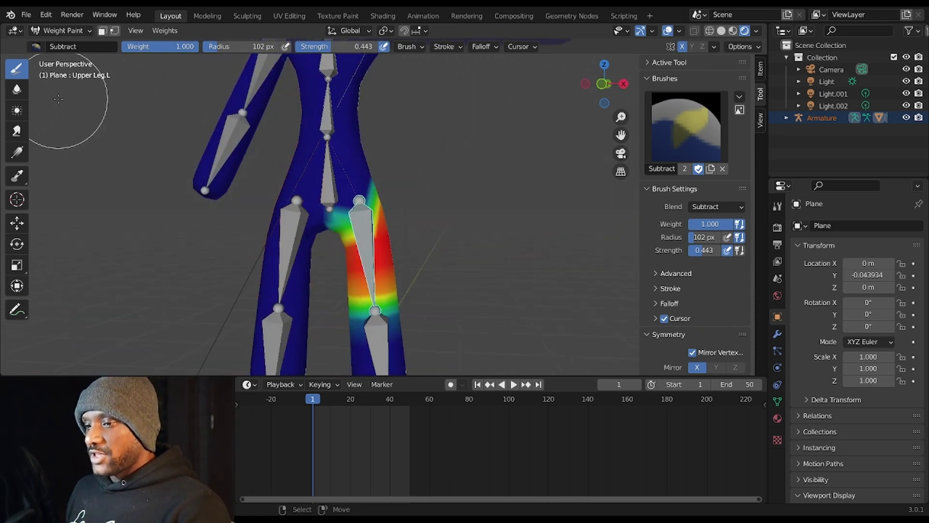
{"action": "left_click", "coordinate": [17, 89]}
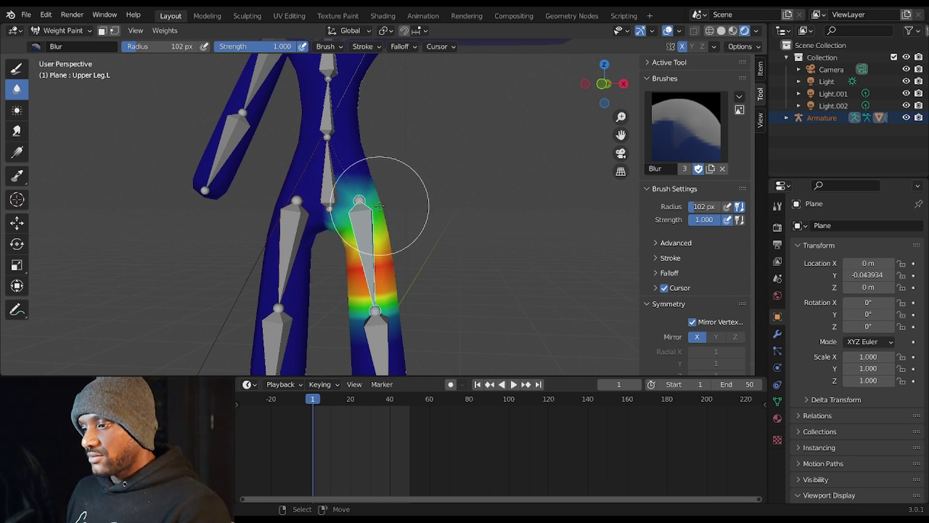
Paint the Head bone's weight over the face, jaw and neck using the Mix brush with weight 1.000 and strength 1.000
{"action": "middle_click_drag", "start_coordinate": [349, 237], "coordinate": [423, 337]}
{"action": "left_click", "coordinate": [389, 103], "text": "ctrl"}
{"action": "middle_click_drag", "start_coordinate": [386, 127], "coordinate": [385, 237], "text": "shift"}
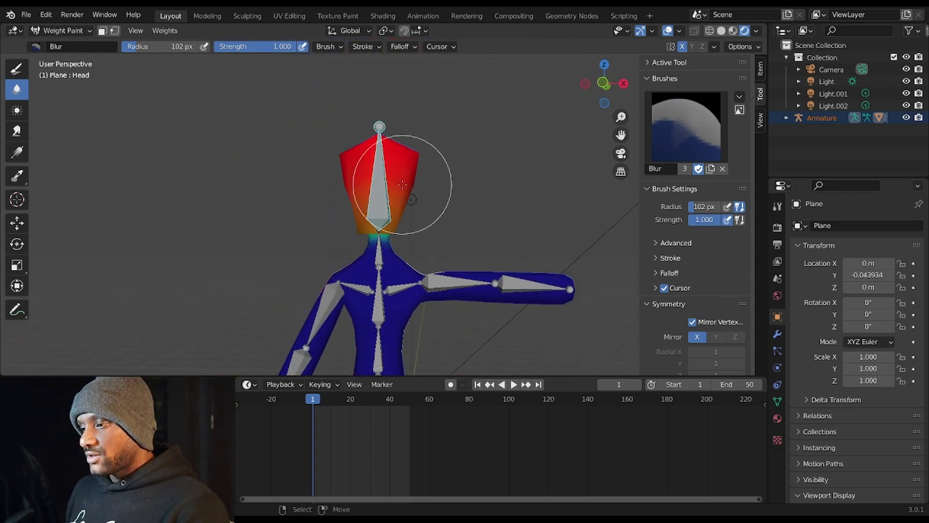
{"action": "middle_click_drag", "start_coordinate": [400, 185], "coordinate": [377, 211]}
{"action": "scroll", "coordinate": [303, 197], "scroll_direction": "up", "scroll_amount": 2}
{"action": "scroll", "coordinate": [375, 213], "scroll_direction": "up", "scroll_amount": 2}
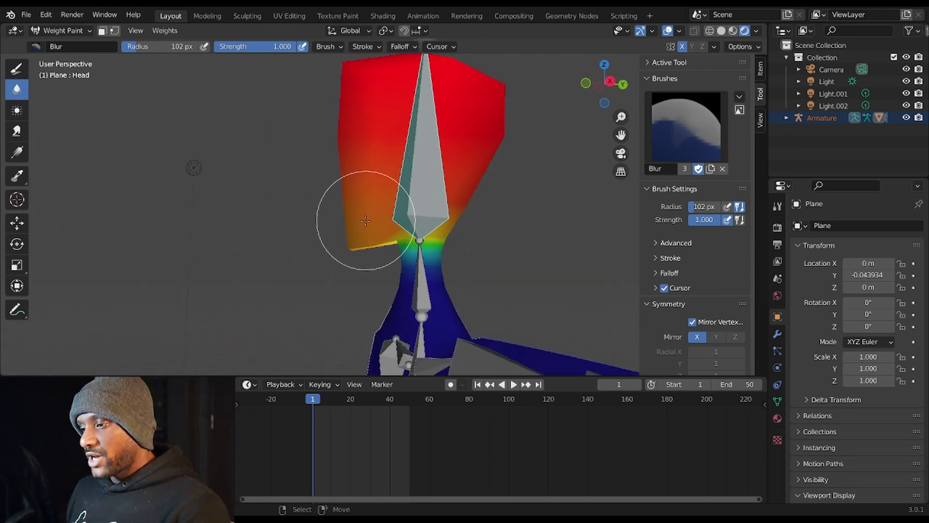
{"action": "left_click", "coordinate": [19, 71]}
{"action": "left_click", "coordinate": [686, 127]}
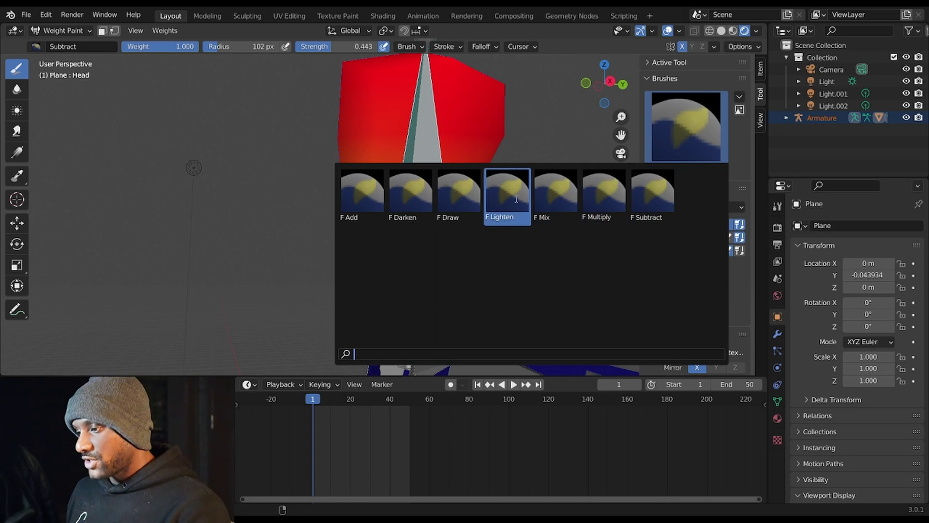
{"action": "left_click", "coordinate": [544, 196]}
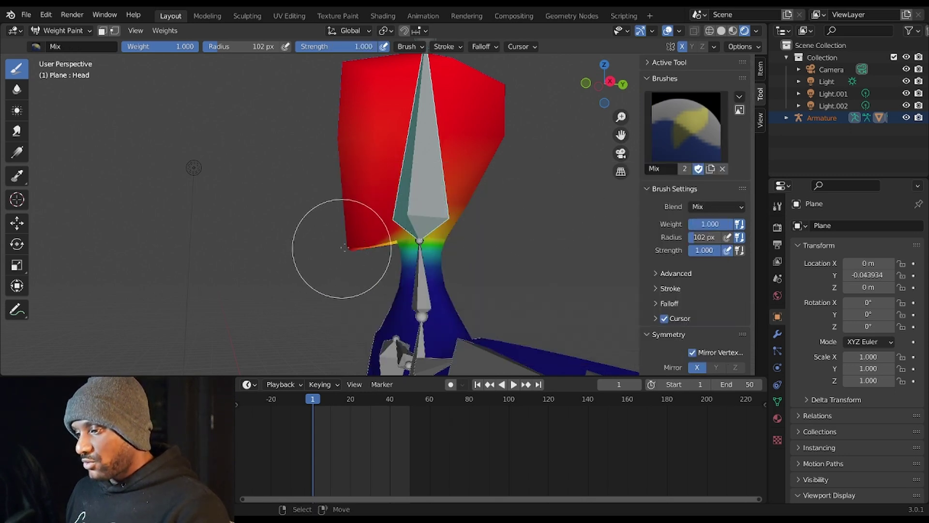
{"action": "middle_click_drag", "start_coordinate": [346, 246], "coordinate": [377, 220]}
{"action": "middle_click_drag", "start_coordinate": [426, 268], "coordinate": [415, 218]}
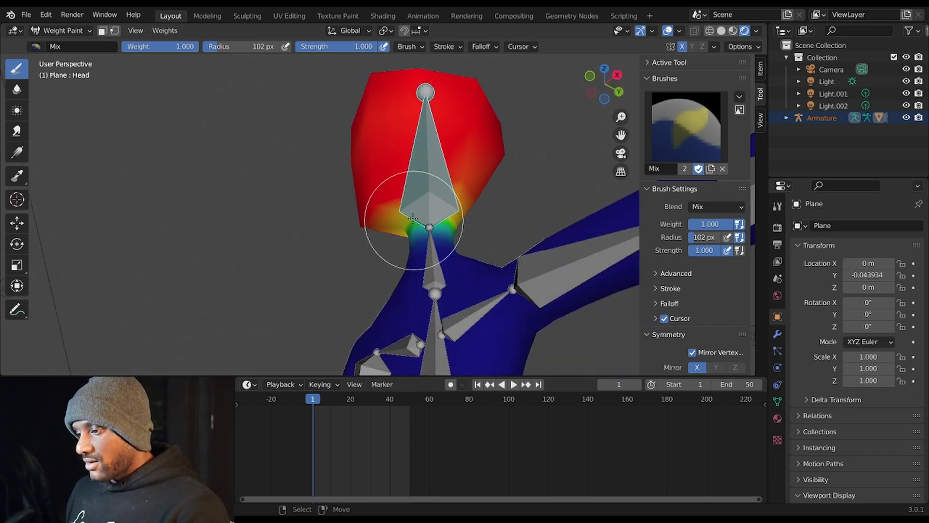
{"action": "left_click_drag", "start_coordinate": [434, 260], "coordinate": [417, 217]}
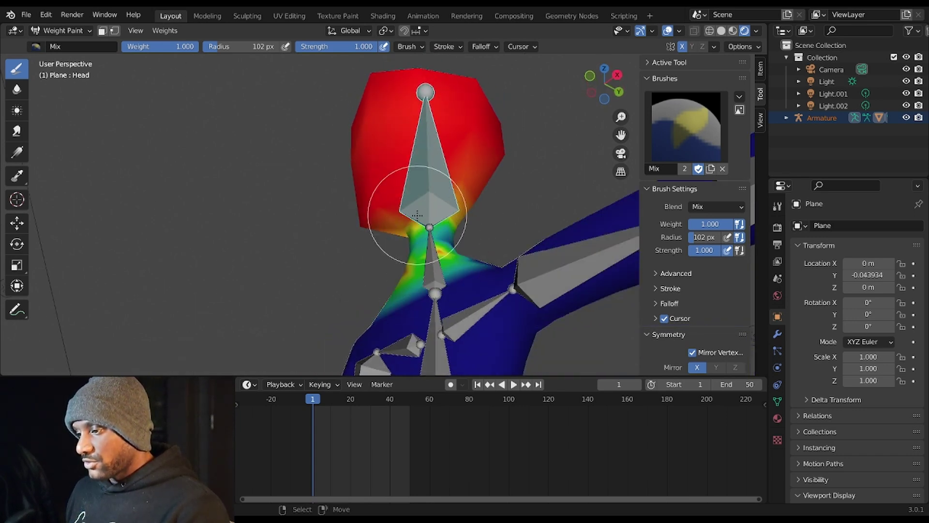
Subtract the Neck bone's weight from the lower part of the head
{"action": "left_click", "coordinate": [426, 248], "text": "ctrl"}
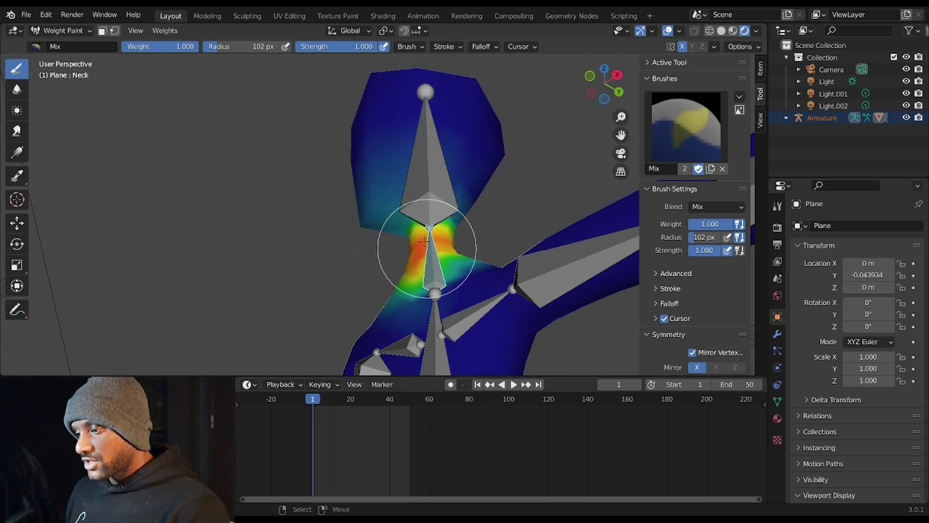
{"action": "mouse_move", "coordinate": [409, 245]}
{"action": "middle_mouse_down"}
{"action": "mouse_move", "coordinate": [363, 217]}
{"action": "mouse_move", "coordinate": [347, 221]}
{"action": "mouse_move", "coordinate": [384, 201]}
{"action": "middle_mouse_up"}
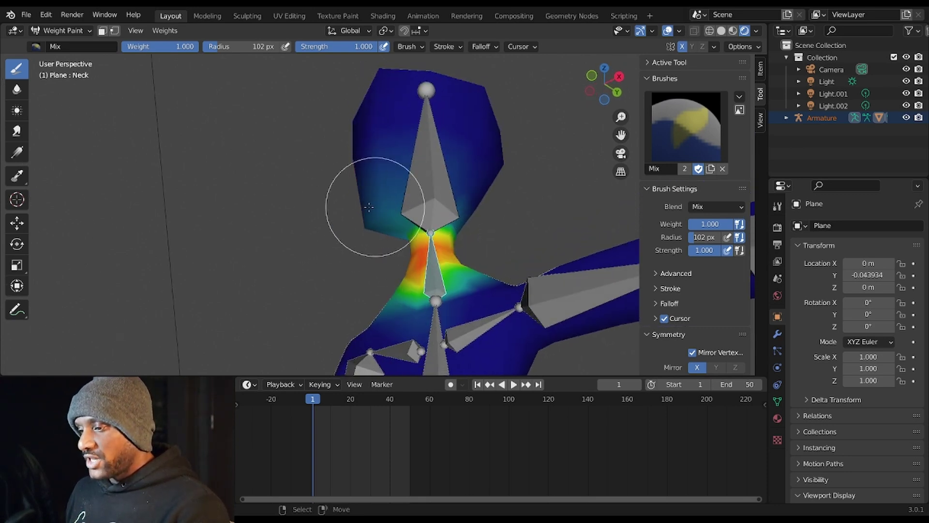
{"action": "left_click", "coordinate": [669, 141]}
{"action": "left_click", "coordinate": [655, 198]}
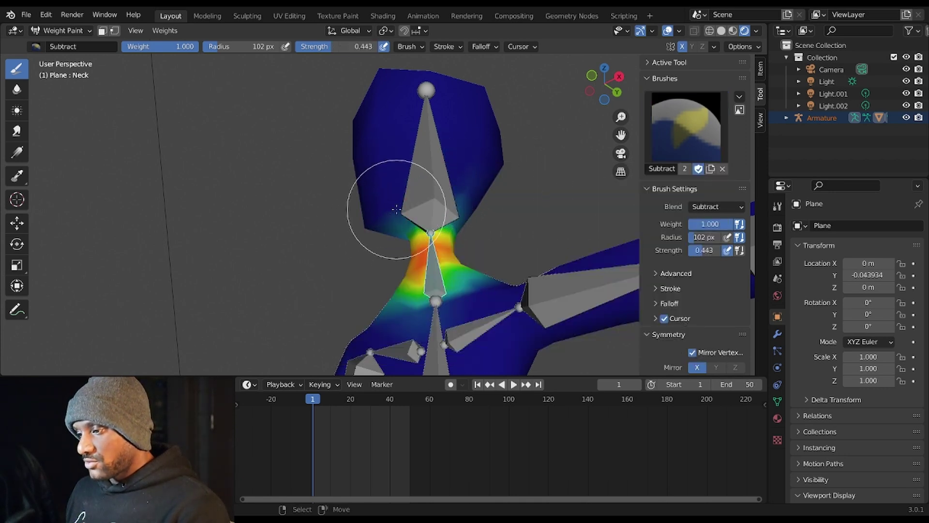
Leave weight painting, put the armature in Pose Mode and rotate the Upper Arm.L bone downward
{"action": "scroll", "coordinate": [396, 208], "scroll_direction": "down", "scroll_amount": 5}
{"action": "key", "text": "ctrl+Tab"}
{"action": "left_click", "coordinate": [338, 189]}
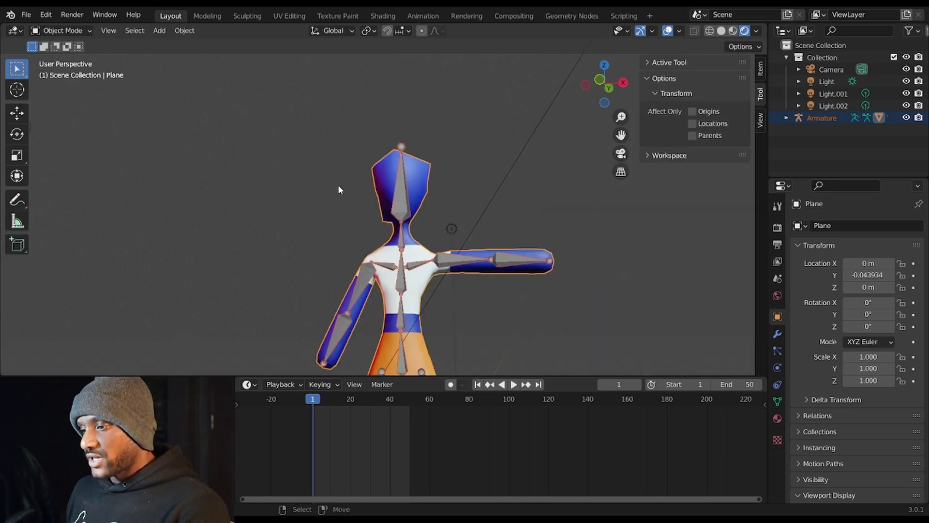
{"action": "left_click", "coordinate": [400, 194]}
{"action": "middle_click_drag", "start_coordinate": [409, 258], "coordinate": [409, 196], "text": "shift"}
{"action": "key", "text": "ctrl+Tab"}
{"action": "left_click", "coordinate": [424, 177]}
{"action": "key", "text": "r"}
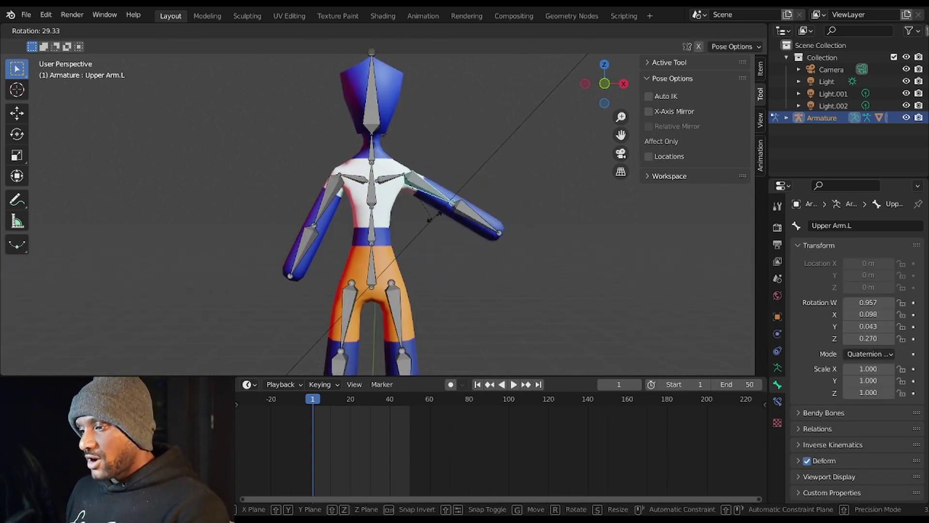
{"action": "left_click", "coordinate": [385, 238]}
Rotate the Shoulder.L and Shoulder.R bones to test how the chest and shoulders deform
{"action": "left_click", "coordinate": [390, 190]}
{"action": "key", "text": "r"}
{"action": "left_click", "coordinate": [356, 187]}
{"action": "left_click", "coordinate": [345, 185]}
{"action": "key", "text": "r"}
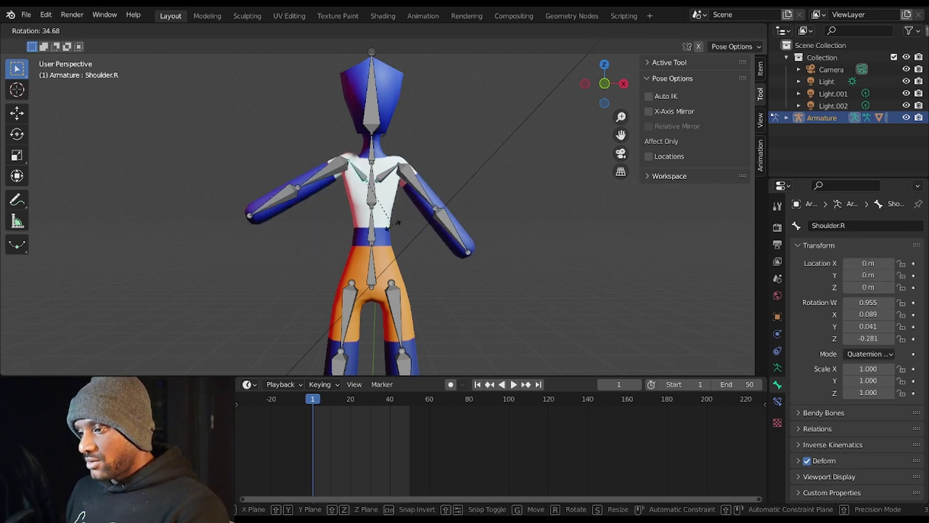
{"action": "left_click", "coordinate": [402, 221]}
{"action": "key", "text": "r"}
{"action": "left_click", "coordinate": [425, 280]}
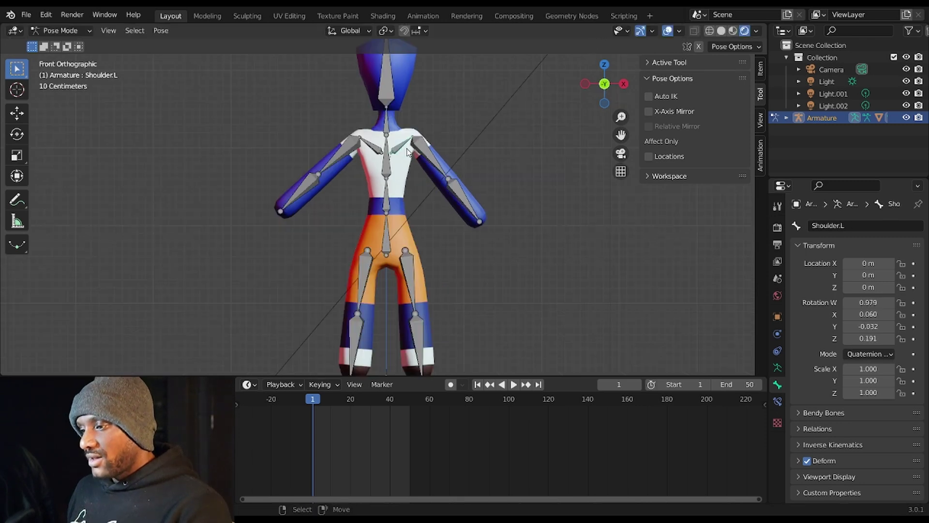
Lower the left arm beside the body and raise the right arm with the forearm bent up in a wave
{"action": "key", "text": "r"}
{"action": "key", "text": "Escape"}
{"action": "left_click", "coordinate": [356, 156]}
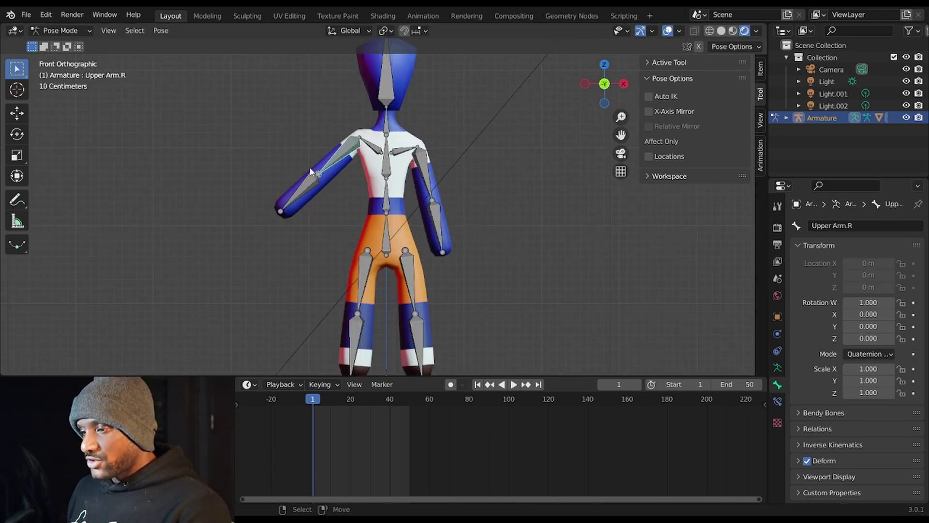
{"action": "left_click", "coordinate": [338, 156]}
{"action": "key", "text": "r"}
{"action": "left_click", "coordinate": [322, 161]}
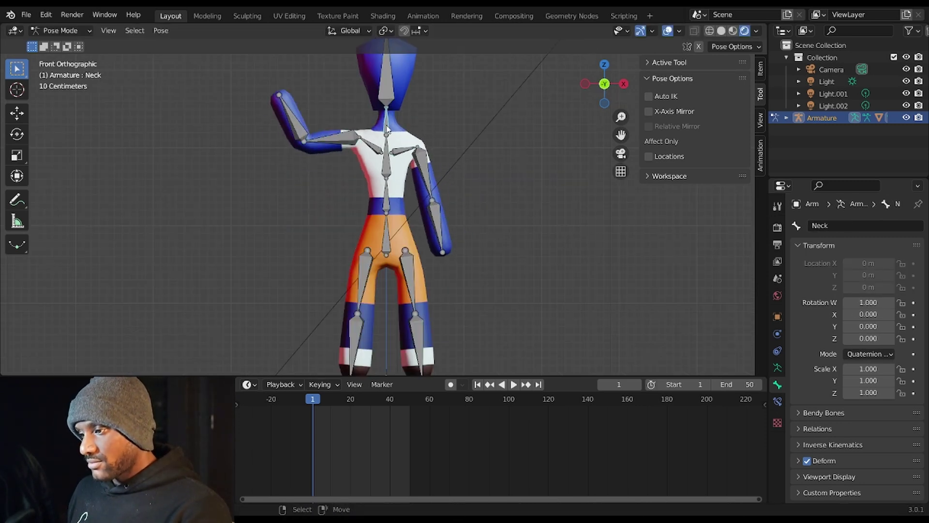
Tilt the Head and Neck bones sideways toward the raised arm
{"action": "left_click", "coordinate": [386, 82]}
{"action": "key", "text": "r"}
{"action": "left_click", "coordinate": [404, 97]}
{"action": "left_click", "coordinate": [386, 122]}
{"action": "key", "text": "r"}
{"action": "left_click", "coordinate": [404, 139]}
Rotate the Hips bone slightly to lean the whole body
{"action": "left_click", "coordinate": [387, 234]}
{"action": "key", "text": "r"}
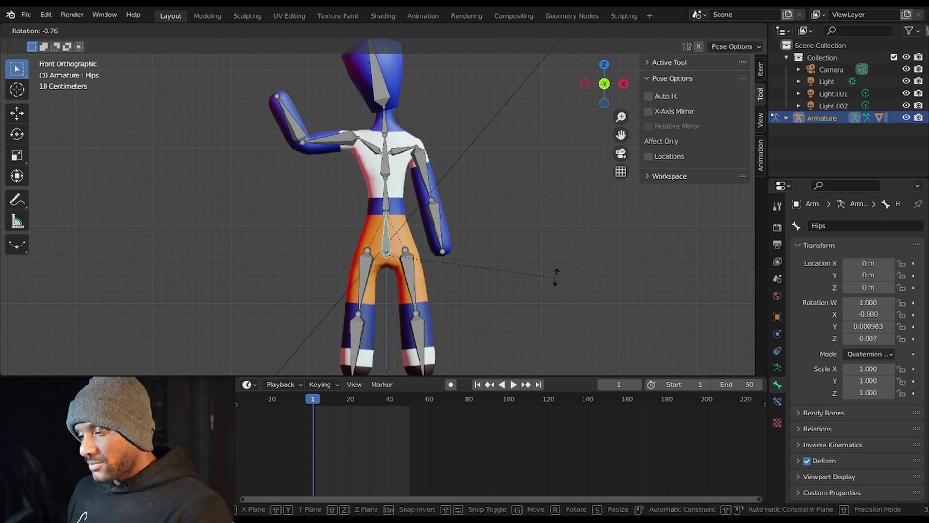
{"action": "left_click", "coordinate": [522, 208]}
Rotate the Upper Leg.R and Upper Leg.L bones slightly to adjust the stance, and select the Upper Arm.L bone
{"action": "left_click", "coordinate": [364, 283]}
{"action": "key", "text": "r"}
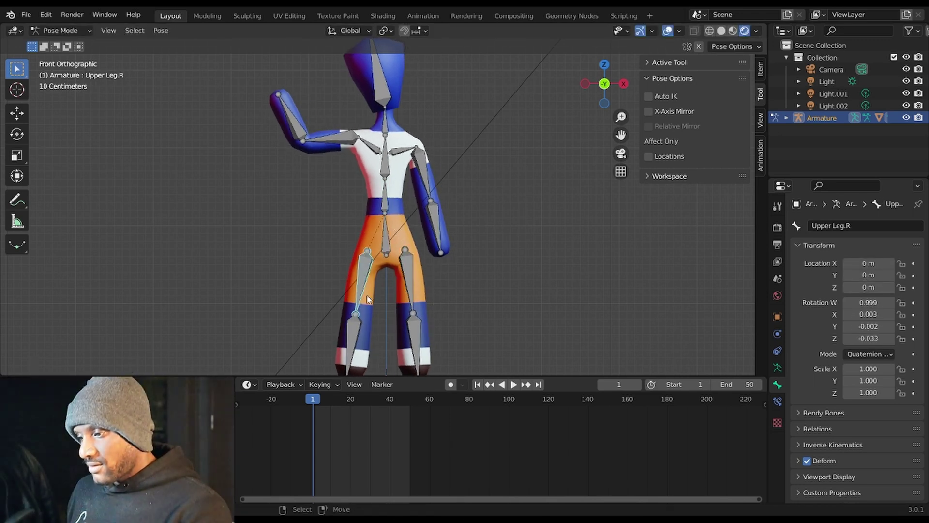
{"action": "left_click", "coordinate": [366, 298]}
{"action": "left_click", "coordinate": [409, 286]}
{"action": "key", "text": "r"}
{"action": "left_click", "coordinate": [411, 293]}
{"action": "scroll", "coordinate": [411, 286], "scroll_direction": "down", "scroll_amount": 1}
{"action": "left_click", "coordinate": [419, 191]}
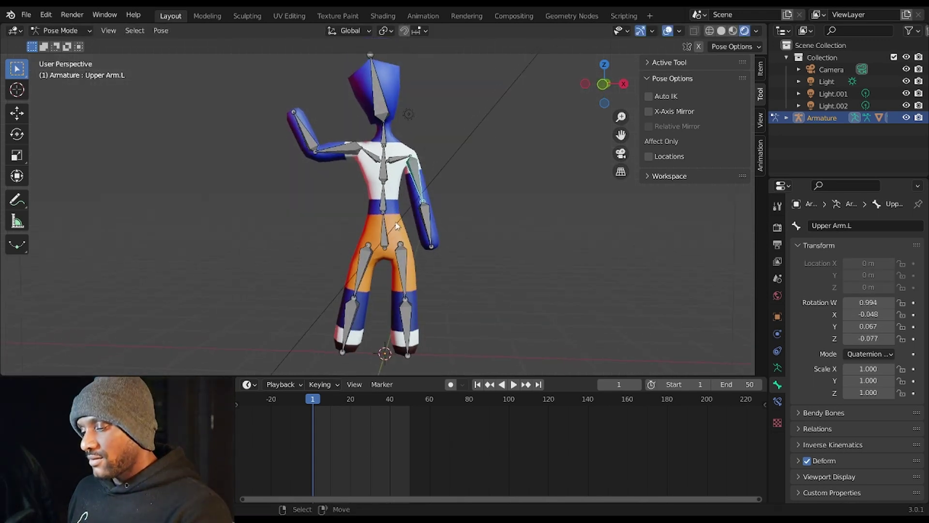